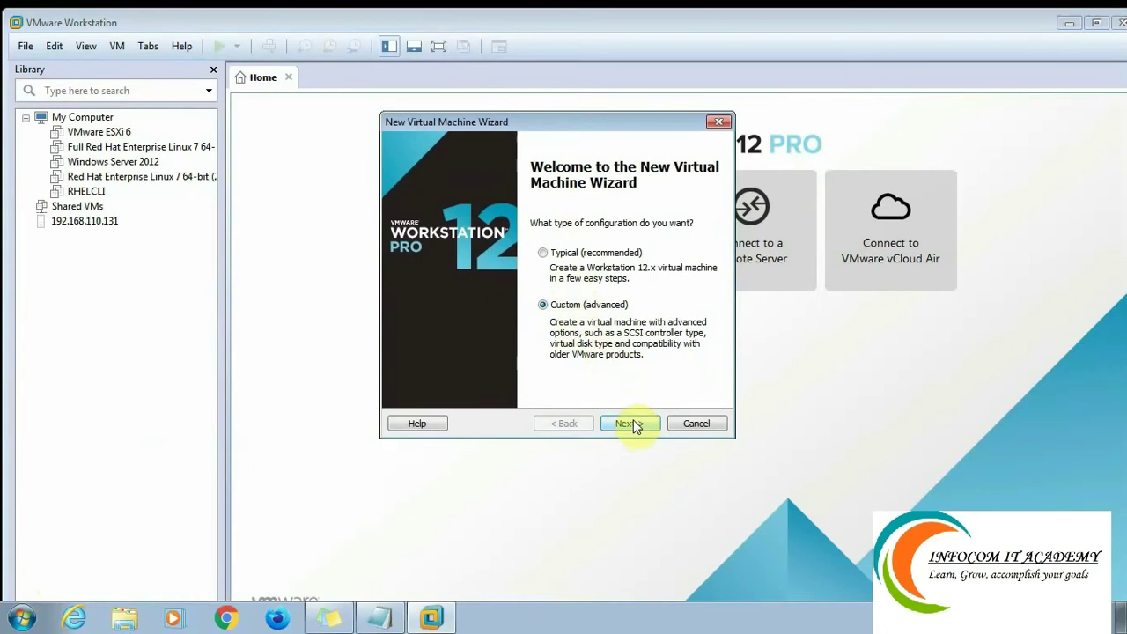
Keep Workstation 12.x hardware compatibility and advance to the guest OS installation choice.
click(636, 425)
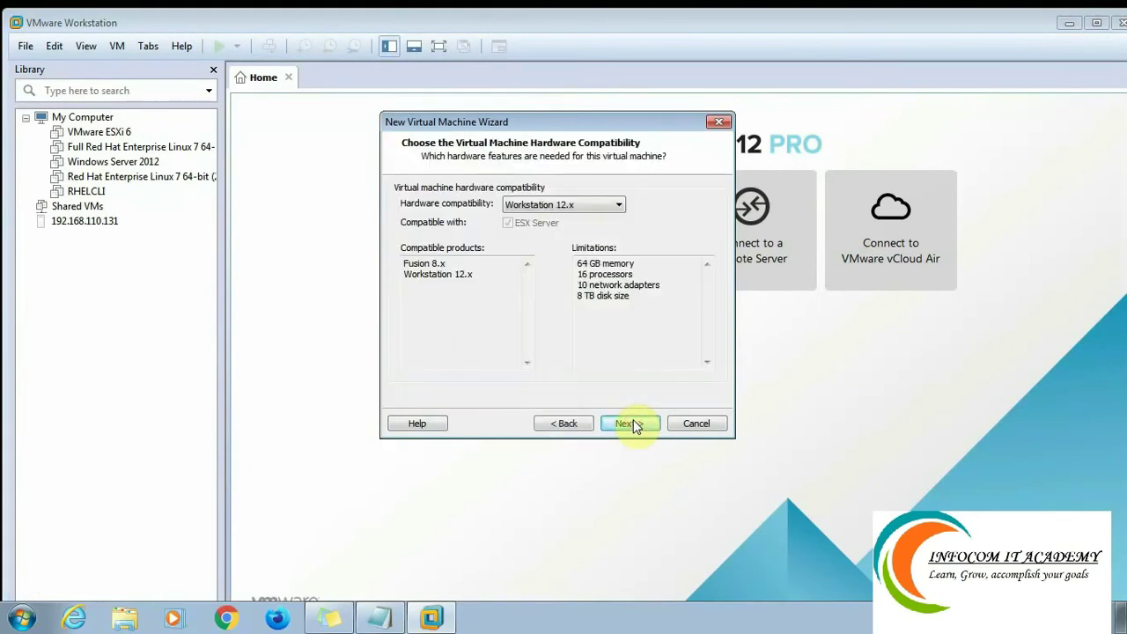
click(586, 207)
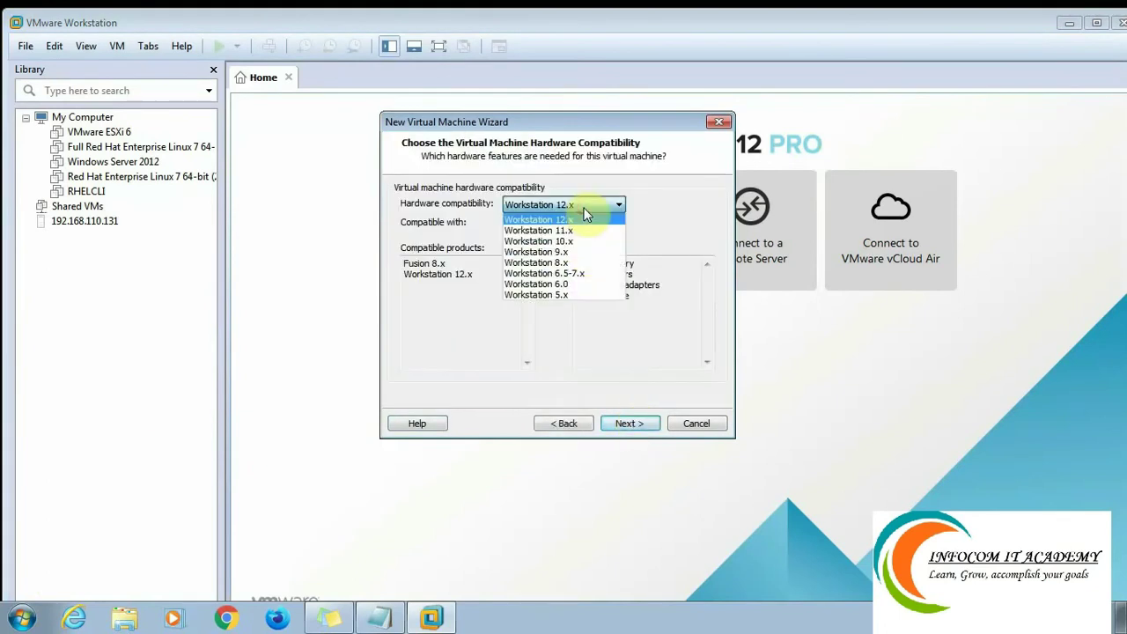
click(584, 217)
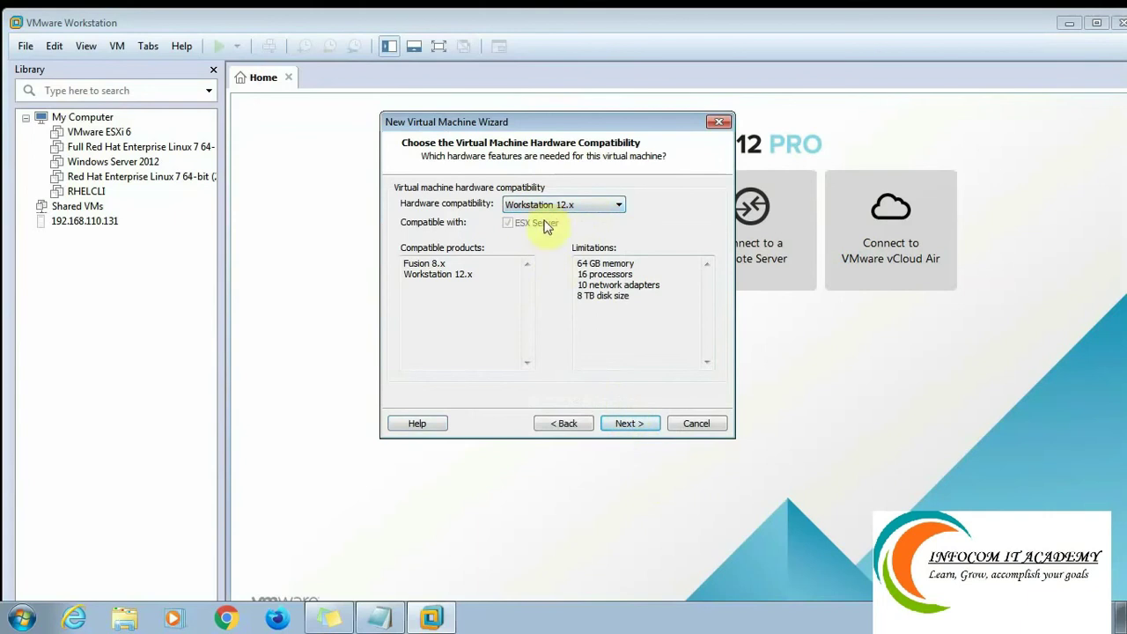
click(633, 426)
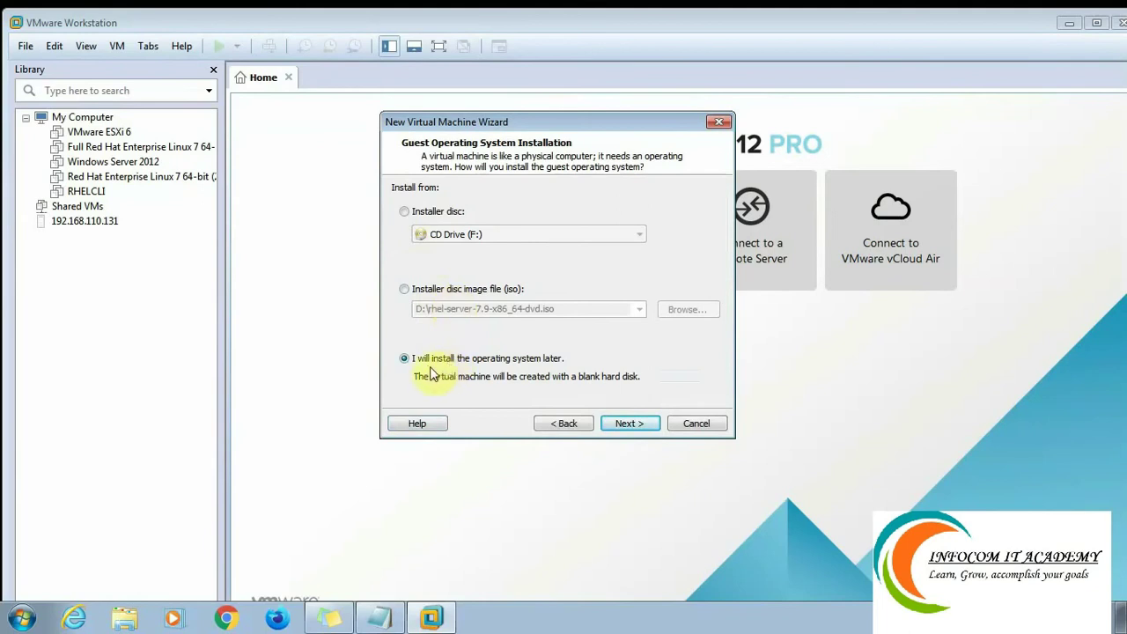
Choose Linux, Red Hat Enterprise Linux 7 64-bit as the guest operating system.
click(628, 424)
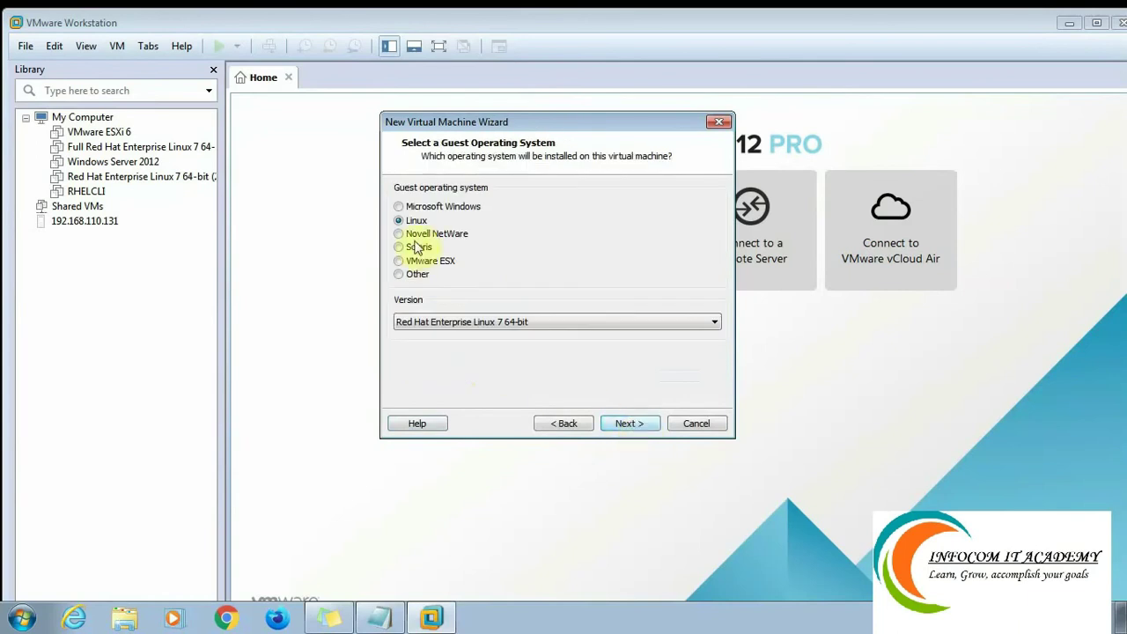
click(493, 322)
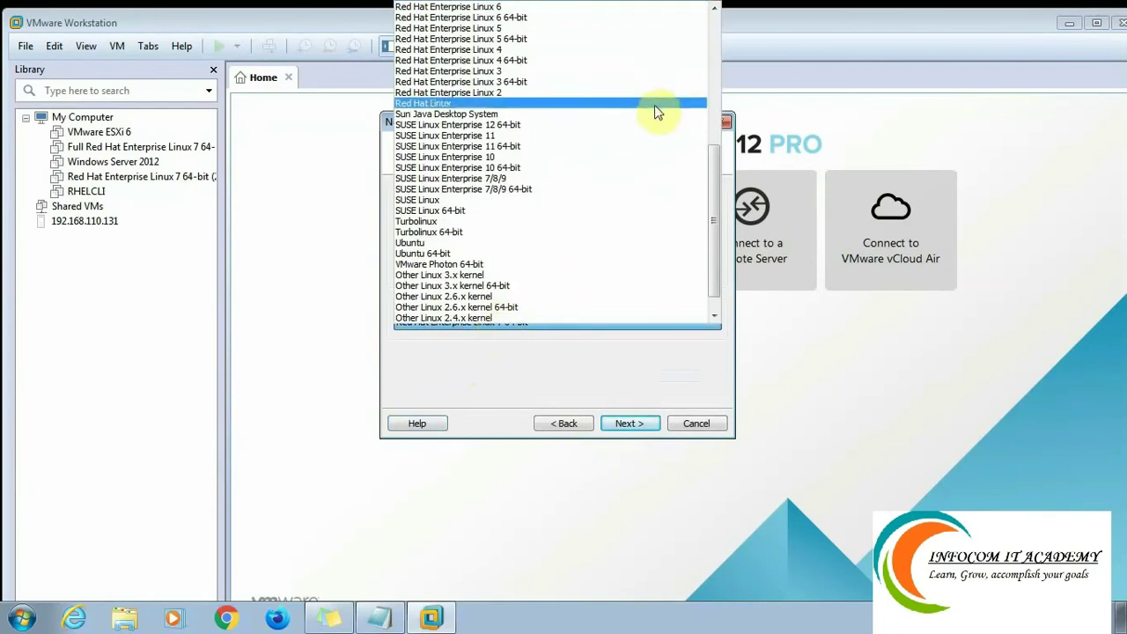
drag(715, 181, 711, 123)
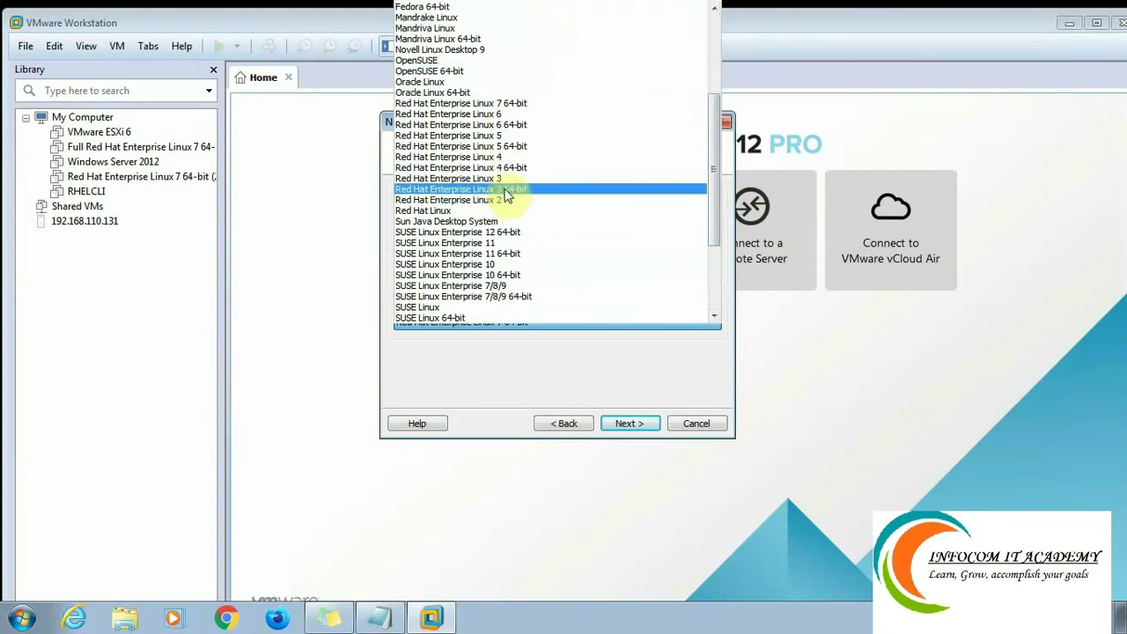
click(491, 105)
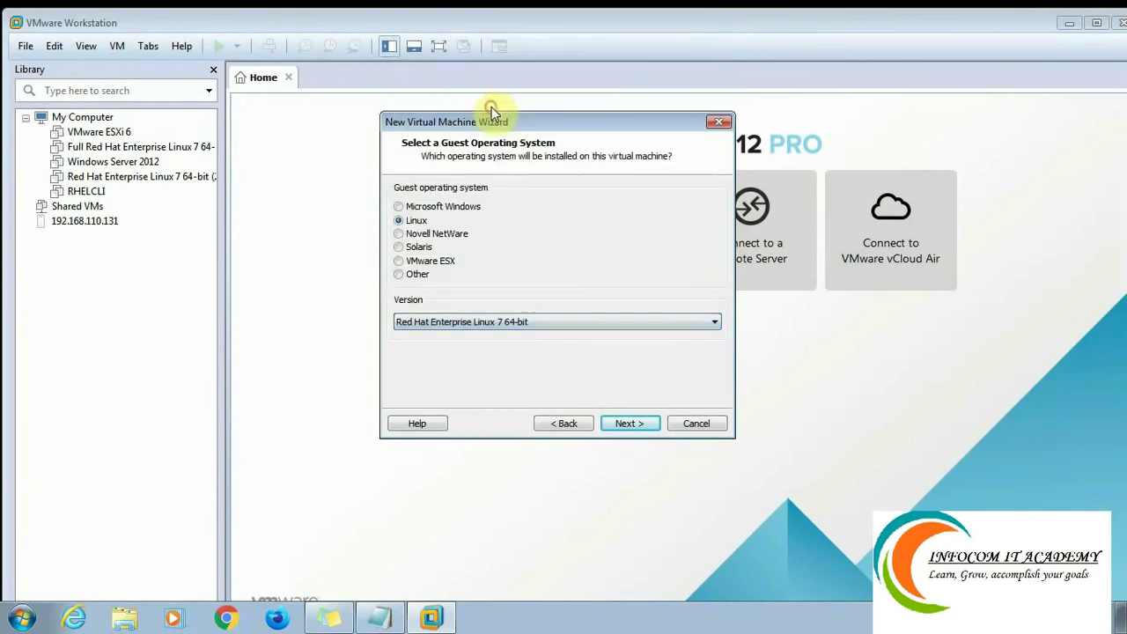
click(631, 422)
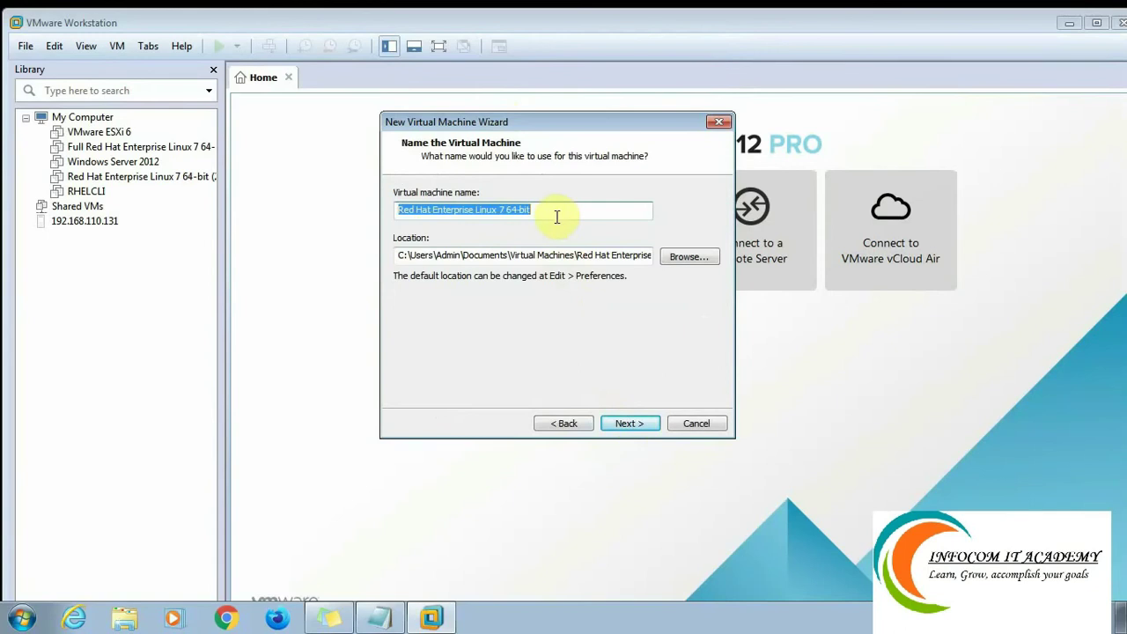
Name the virtual machine RHEL1 and browse for its storage folder.
text(RHEL)
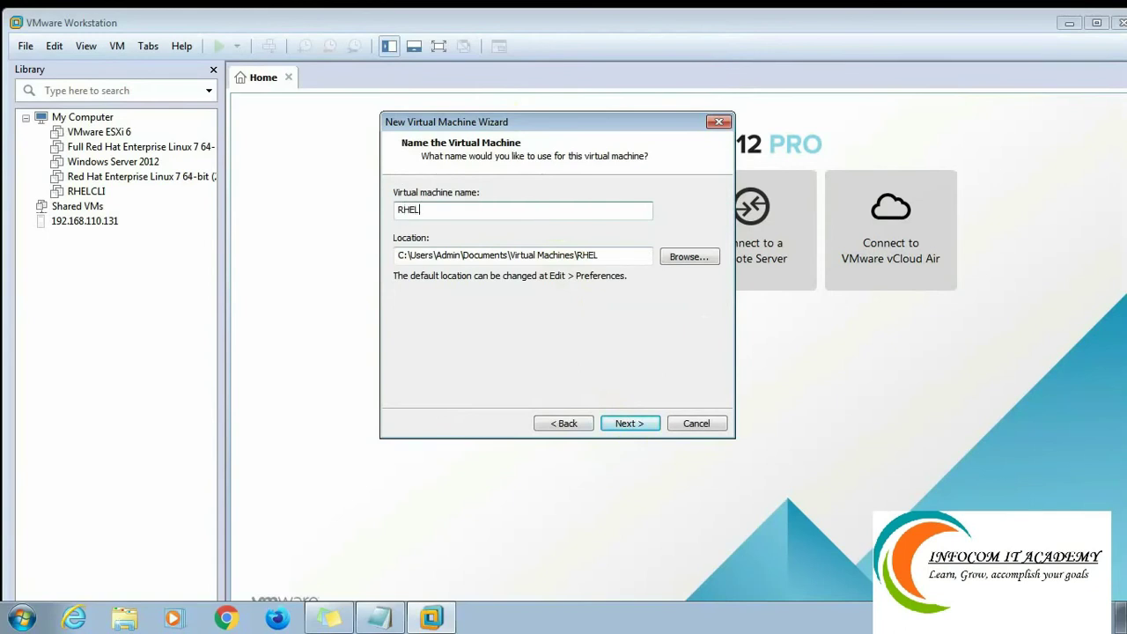
text(1)
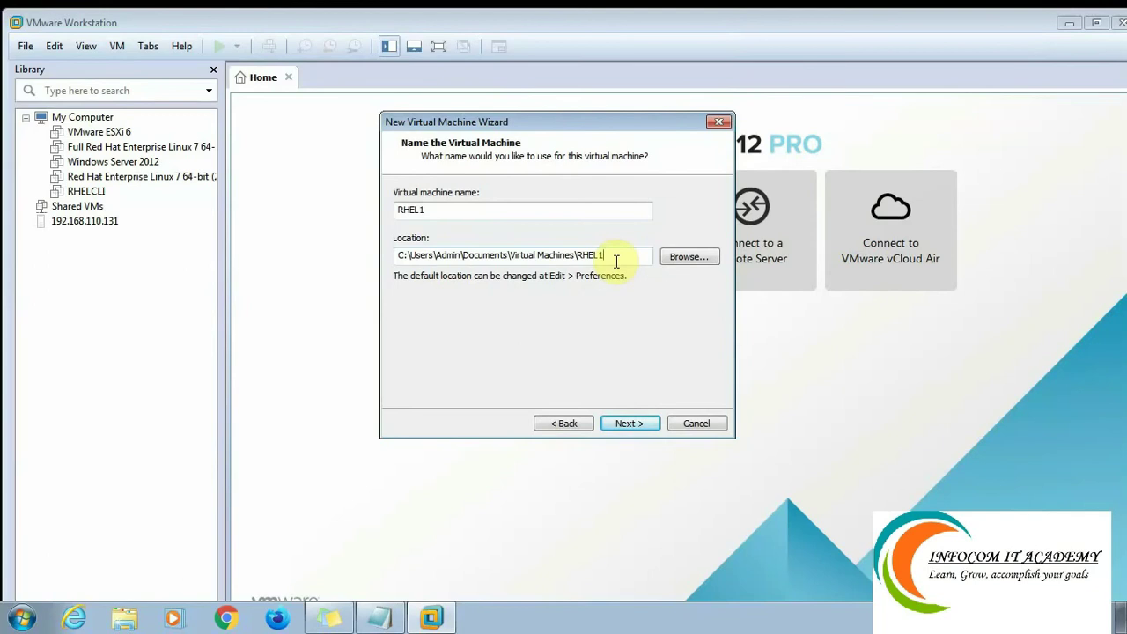
click(687, 256)
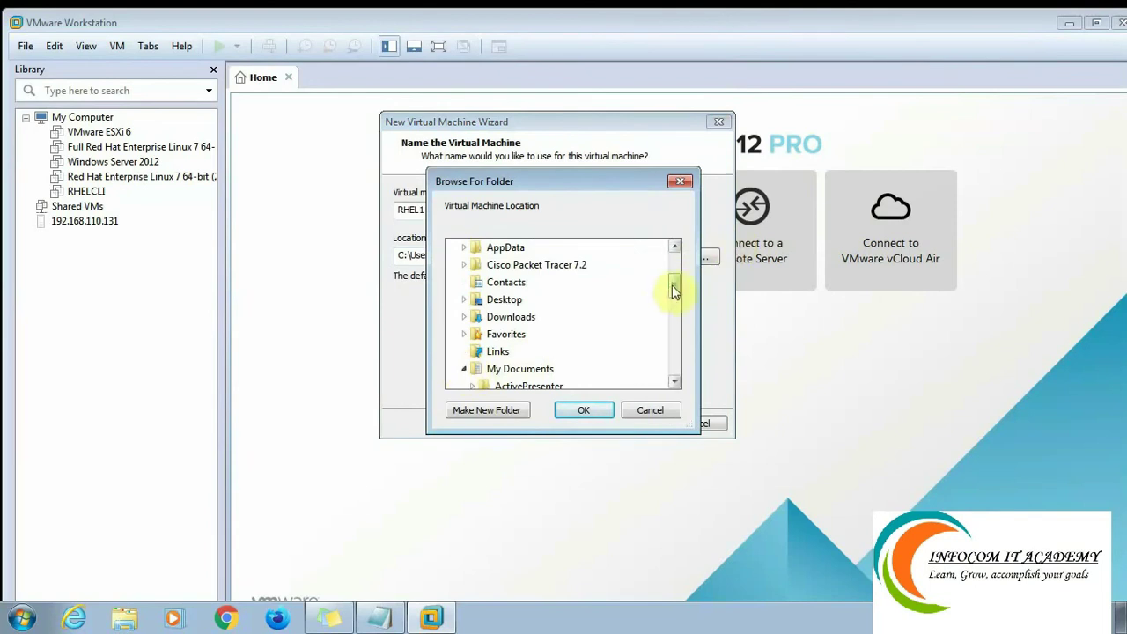
Create and select a new folder named RHEL1LAB on New Volume (D:).
drag(675, 291, 680, 336)
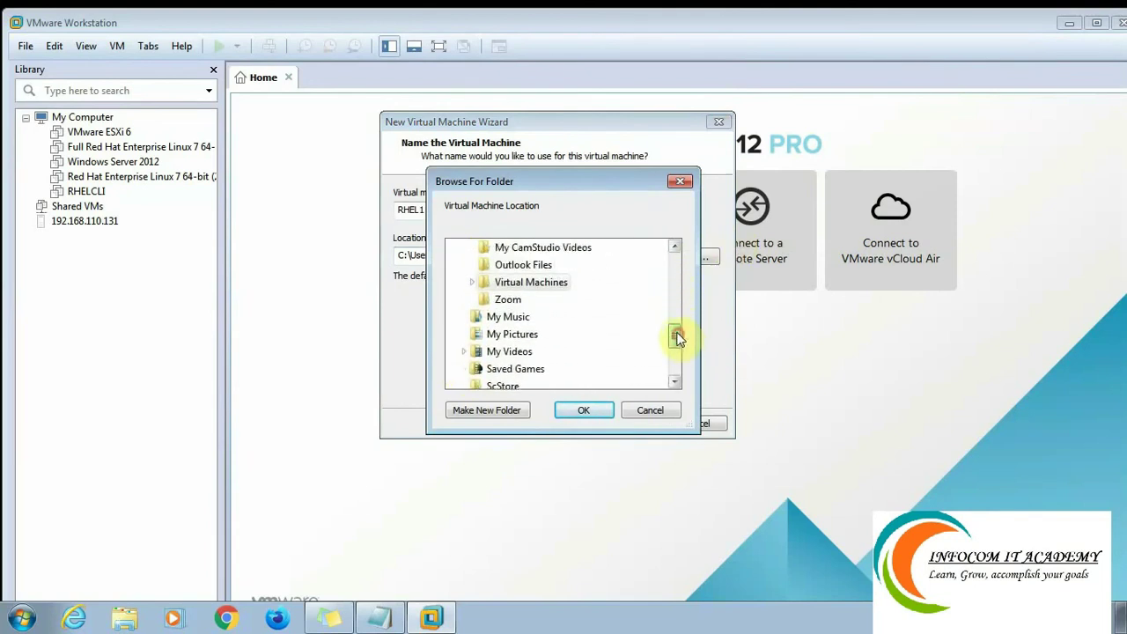
click(472, 283)
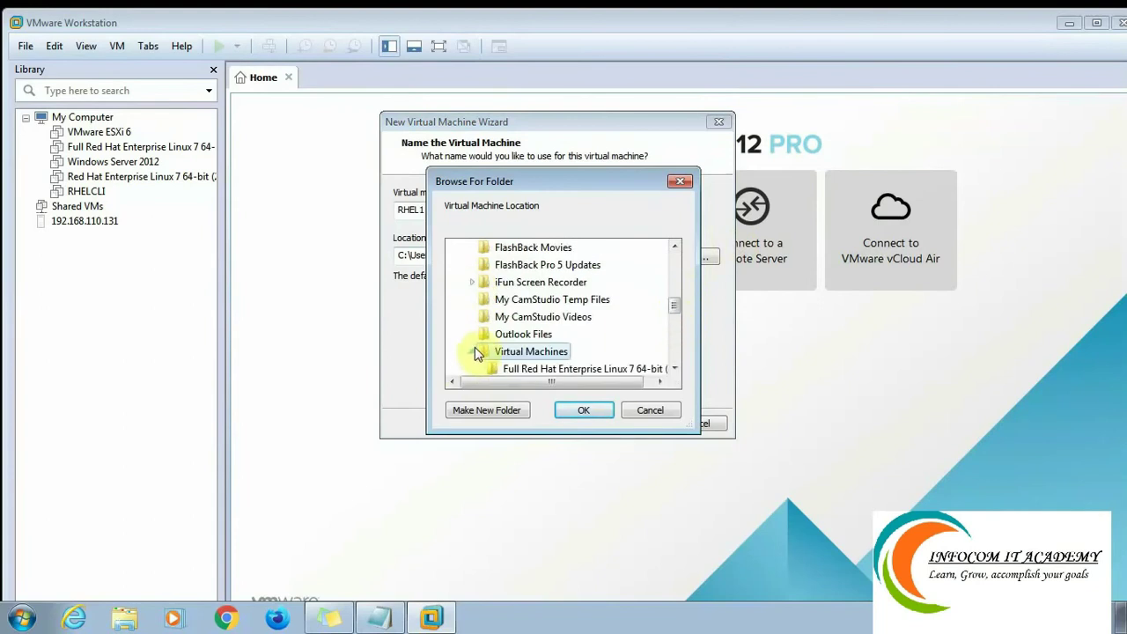
click(473, 352)
drag(674, 319, 674, 355)
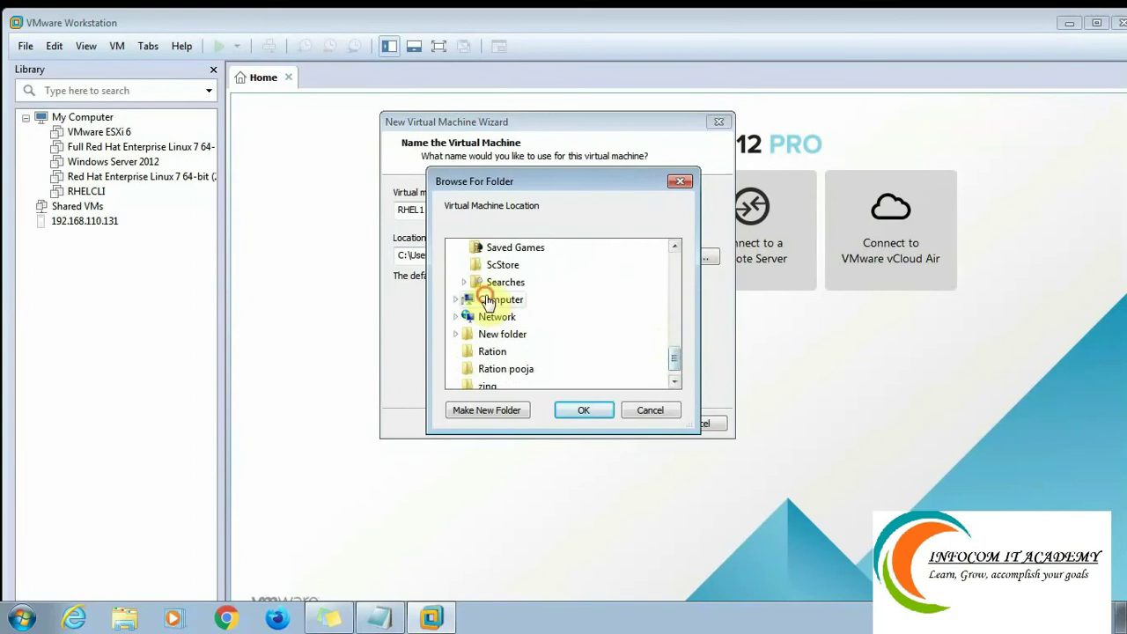
click(489, 300)
drag(672, 339, 672, 353)
click(493, 323)
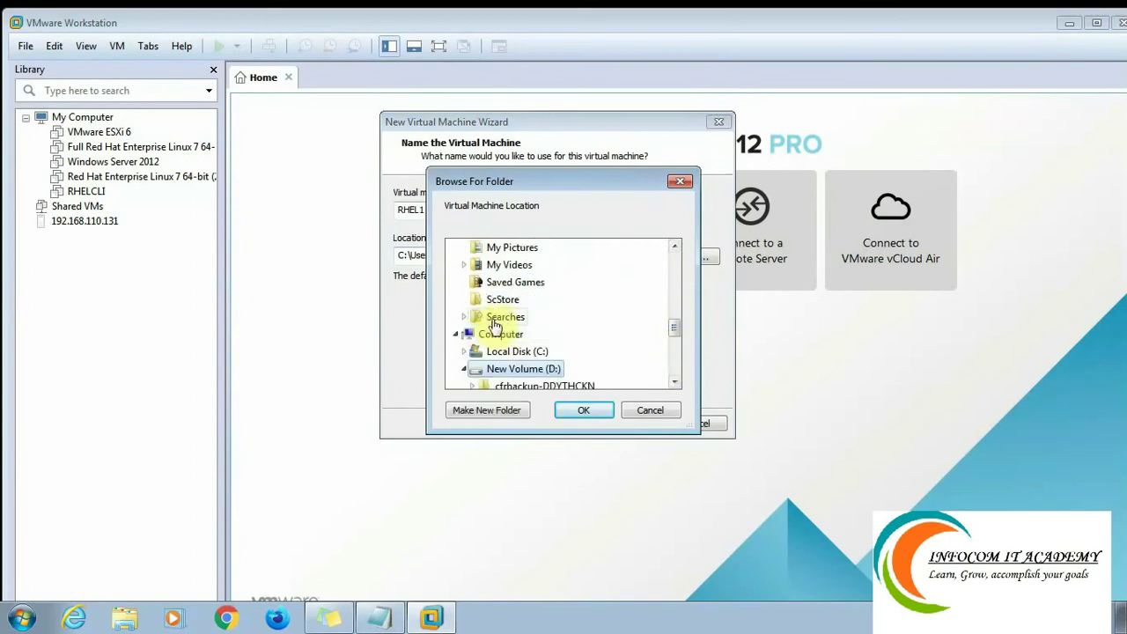
right_click(531, 364)
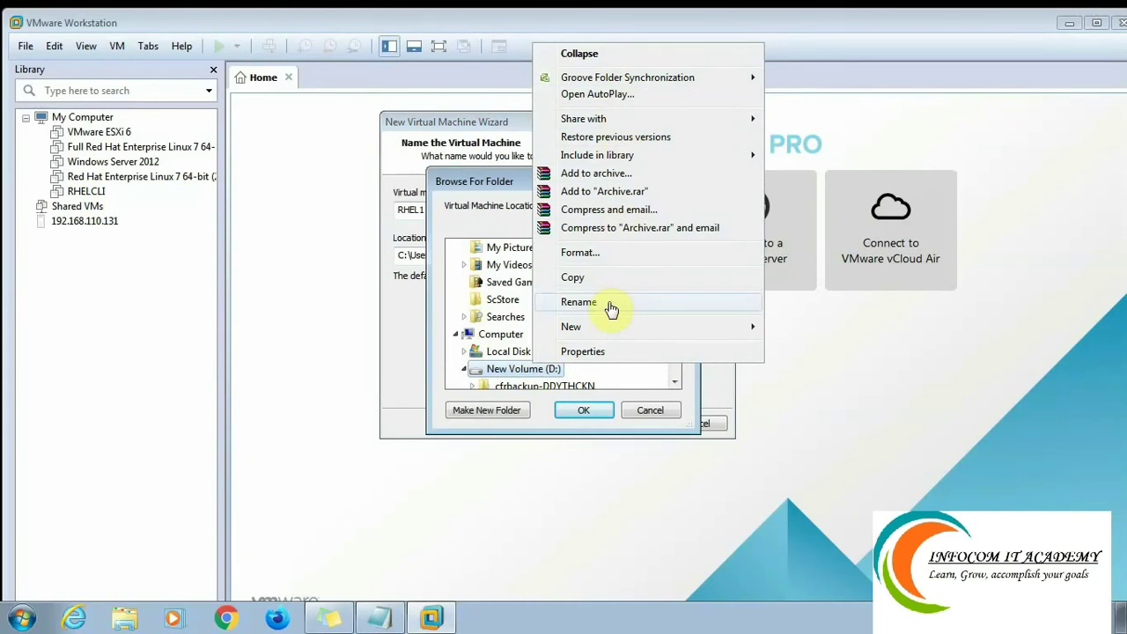
mouse_move(616, 327)
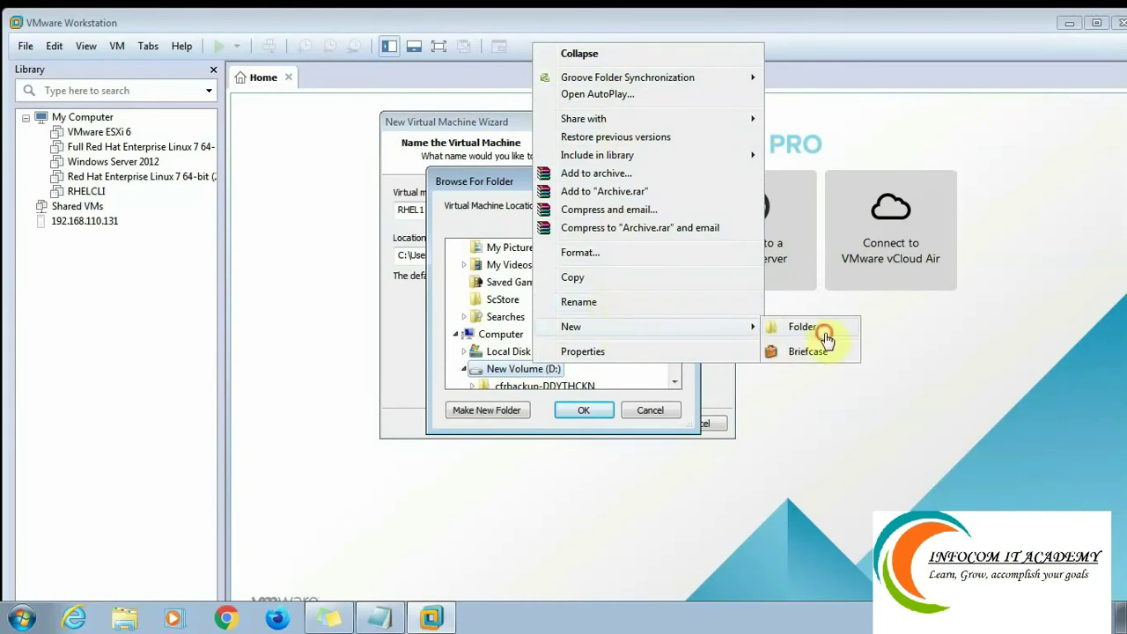
click(822, 331)
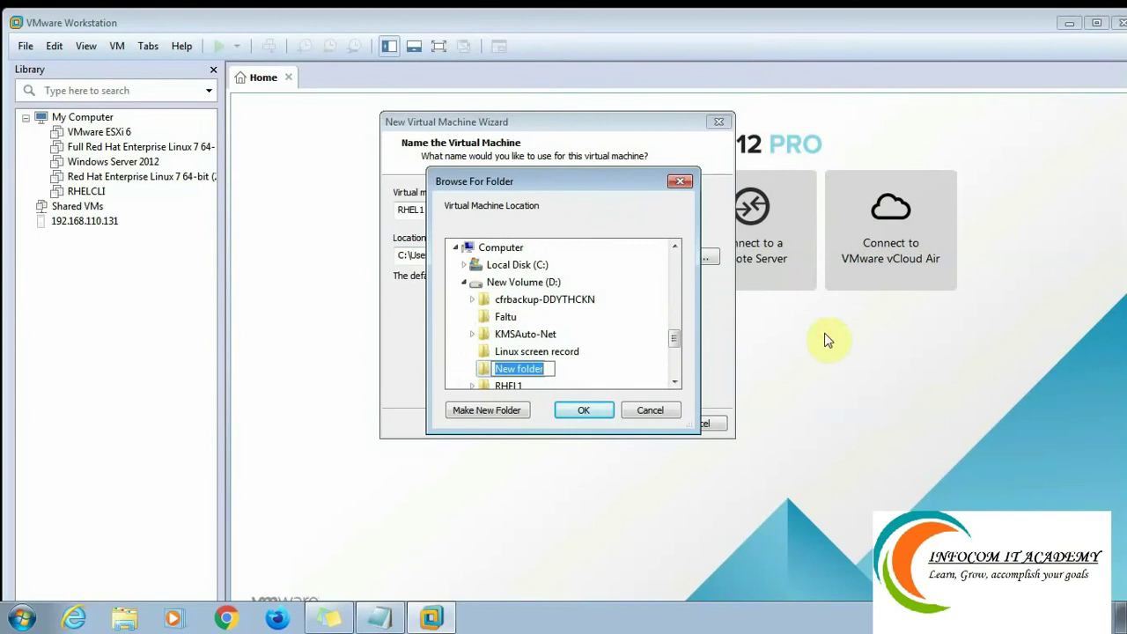
text(R)
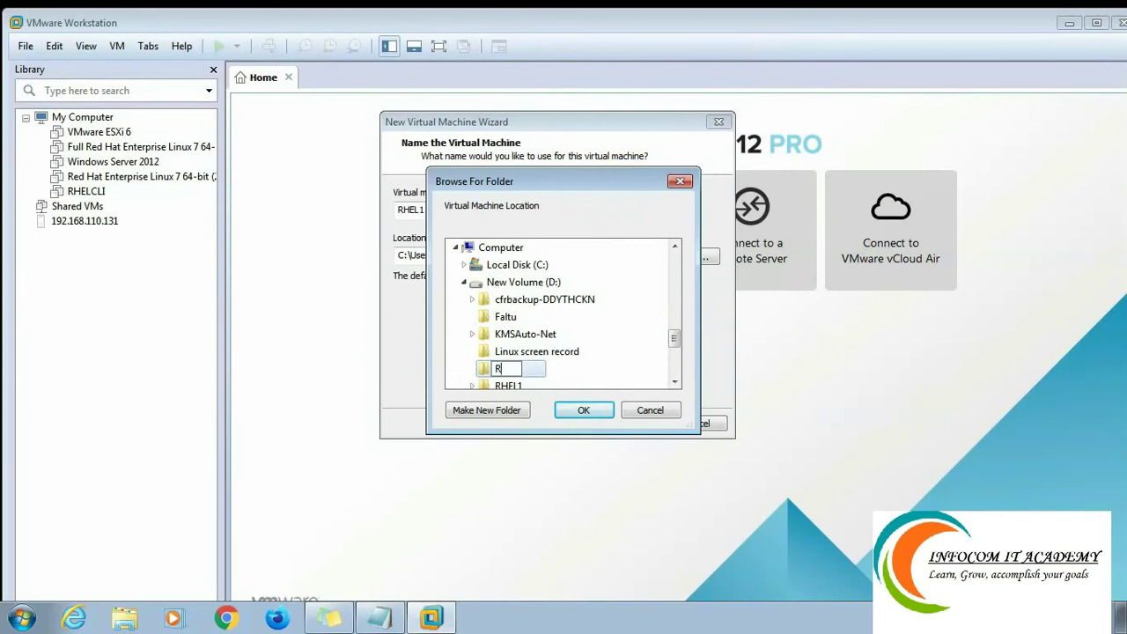
text(HEL1LAB)
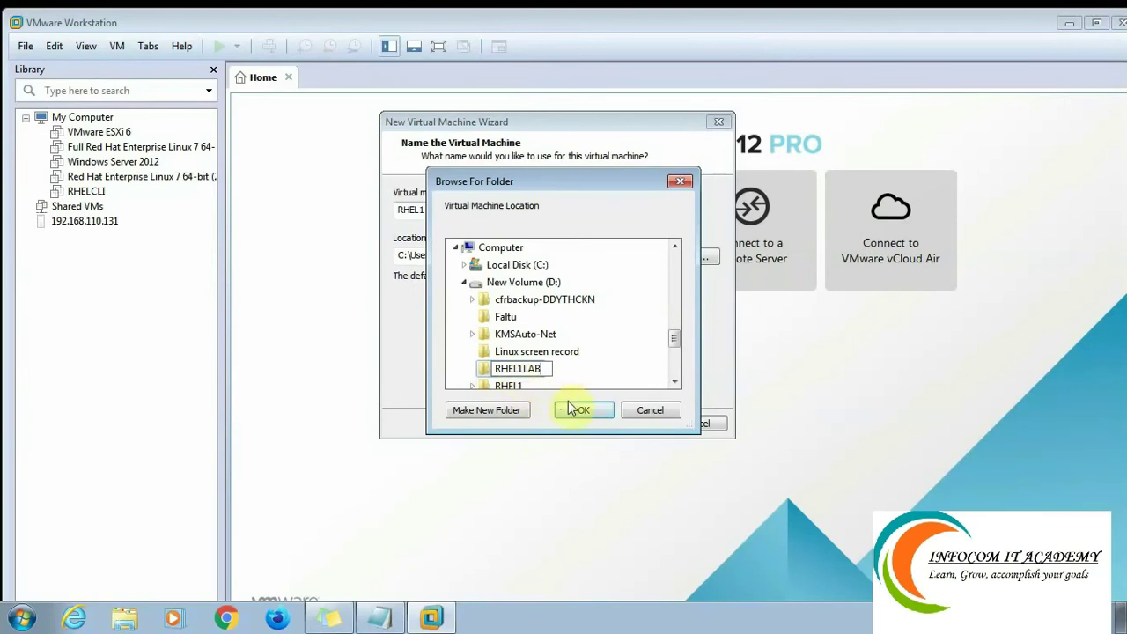
click(482, 375)
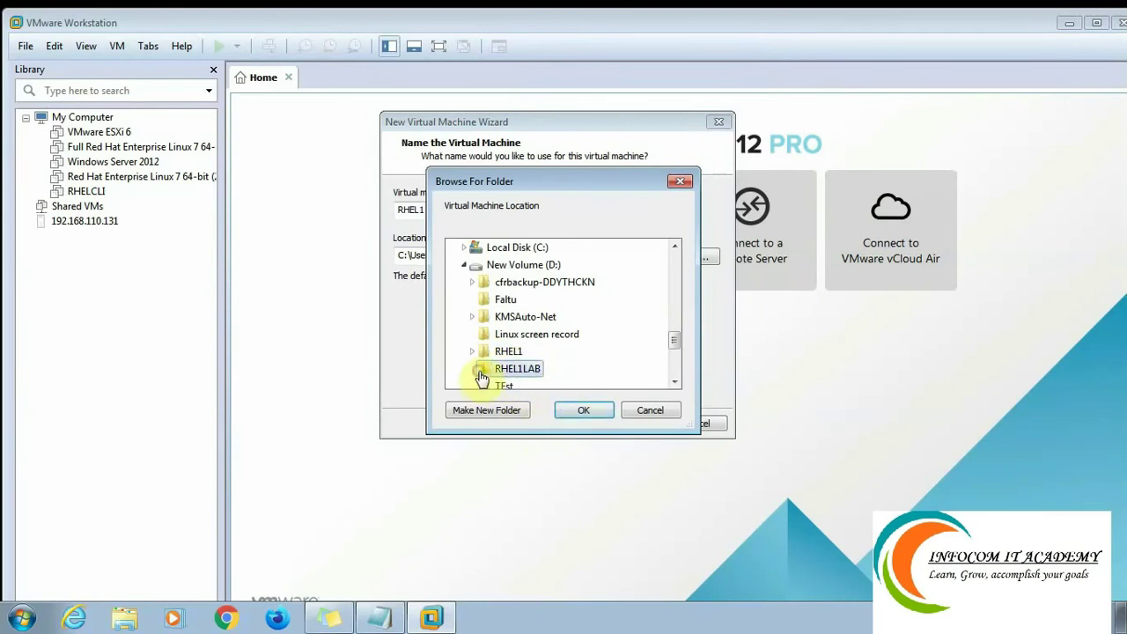
Confirm the RHEL1LAB location, keep 1 processor, and set memory to 2048 MB.
click(583, 410)
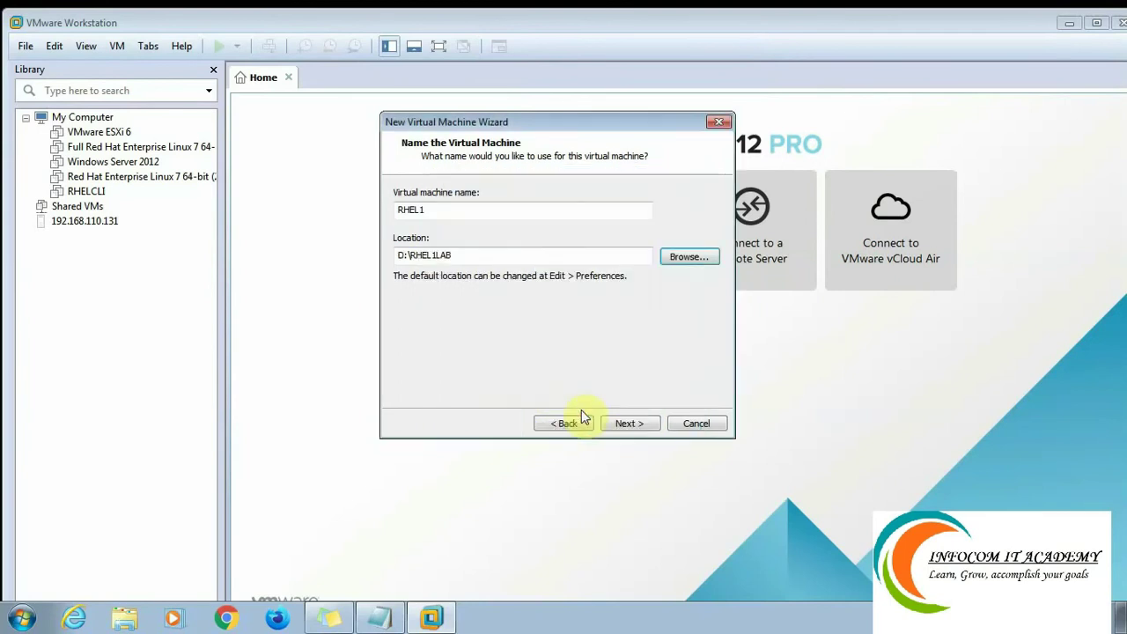
click(636, 426)
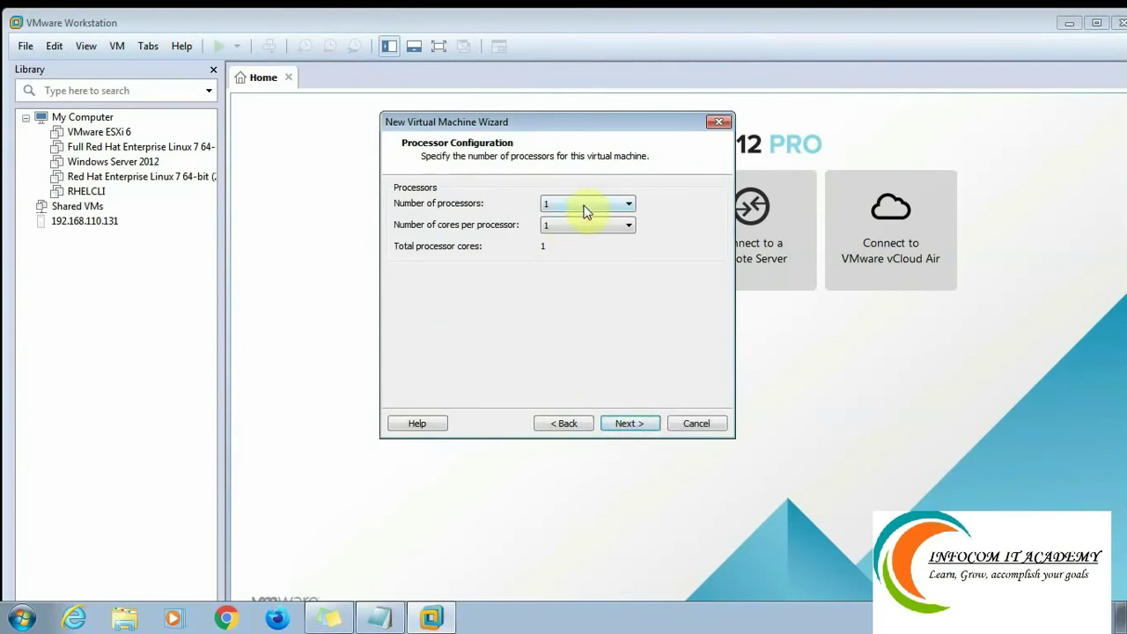
click(625, 426)
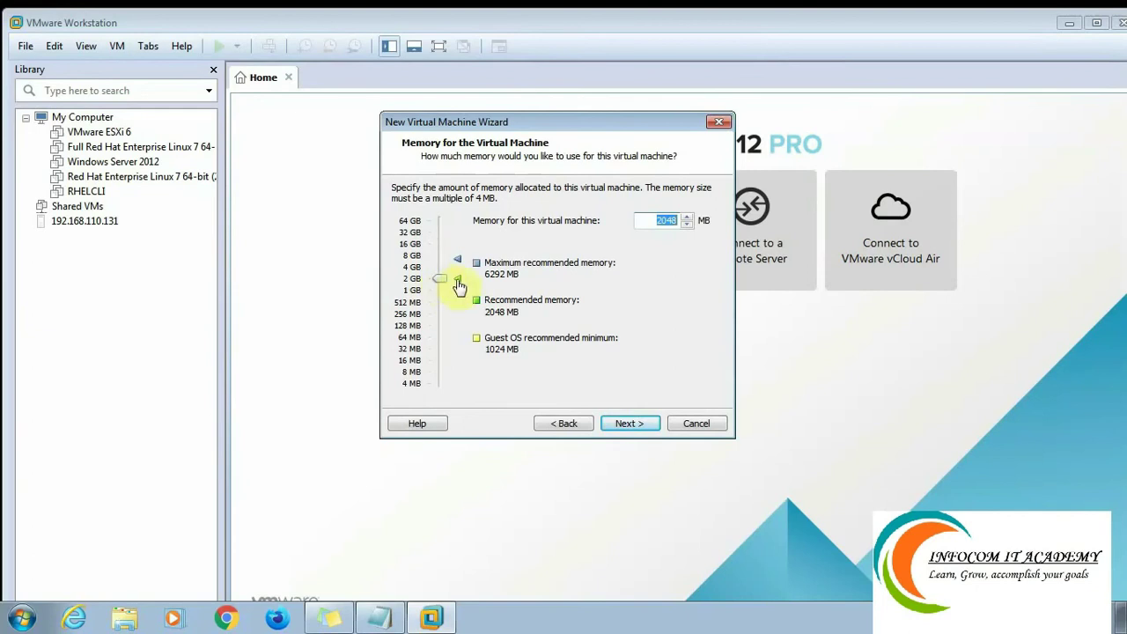
mouse_move(443, 286)
mouse_down()
mouse_move(440, 296)
mouse_move(440, 280)
mouse_up()
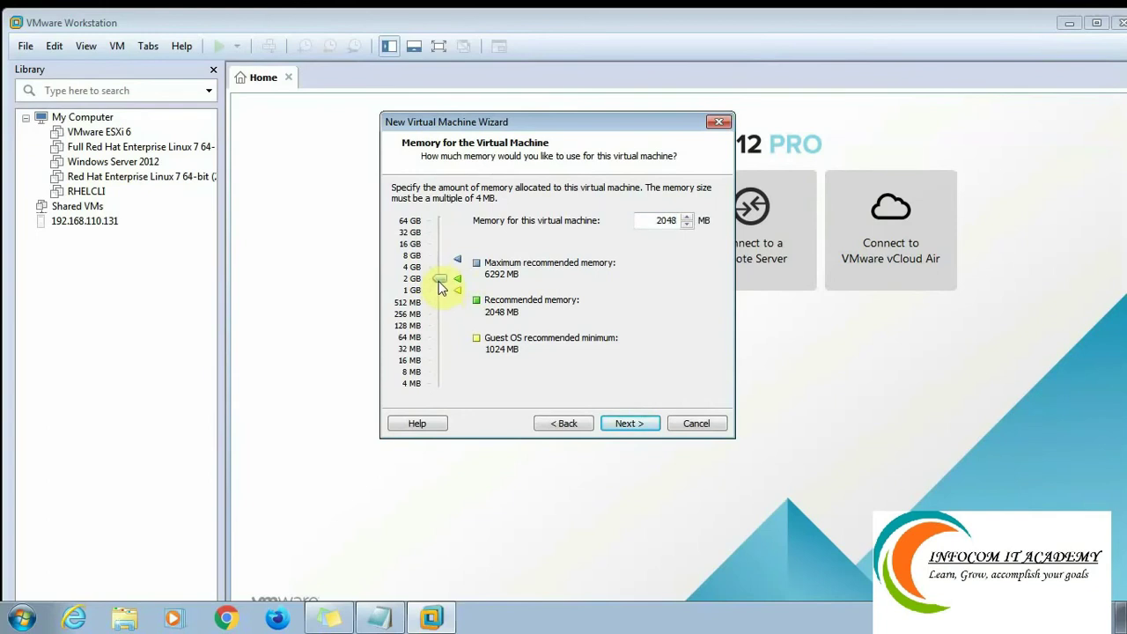
click(629, 422)
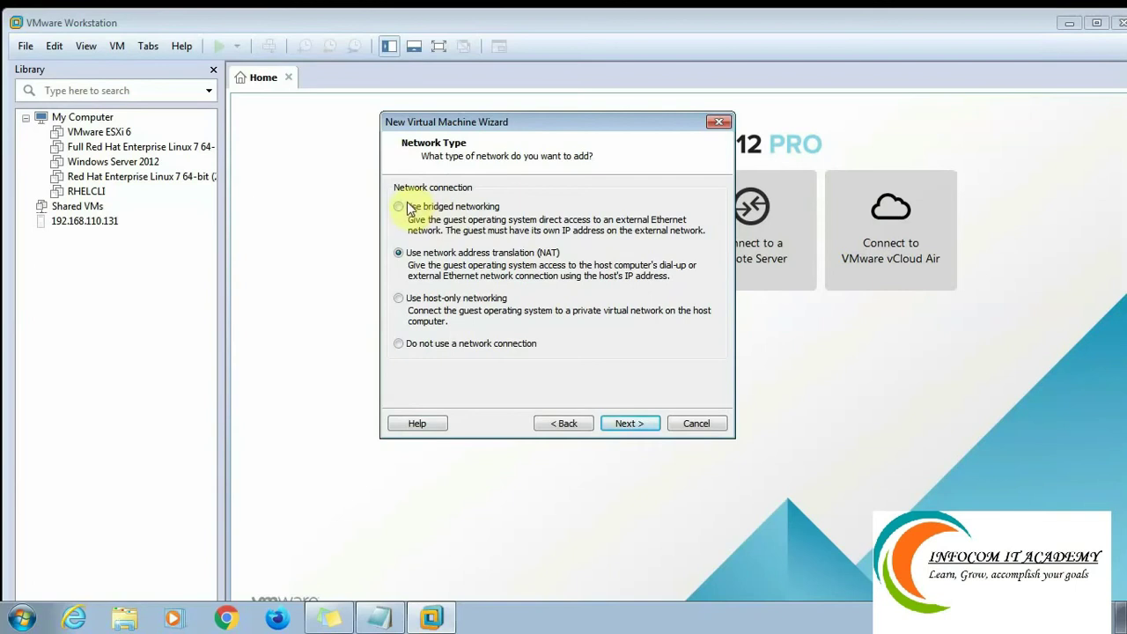
Use bridged networking and keep the LSI Logic controller.
click(404, 208)
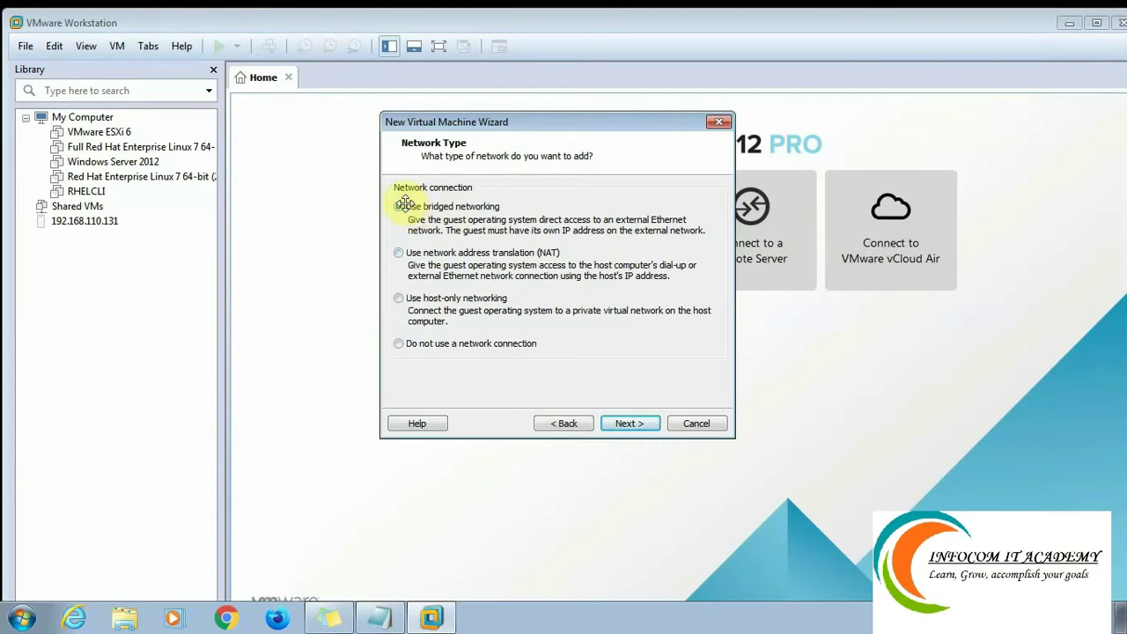
click(625, 427)
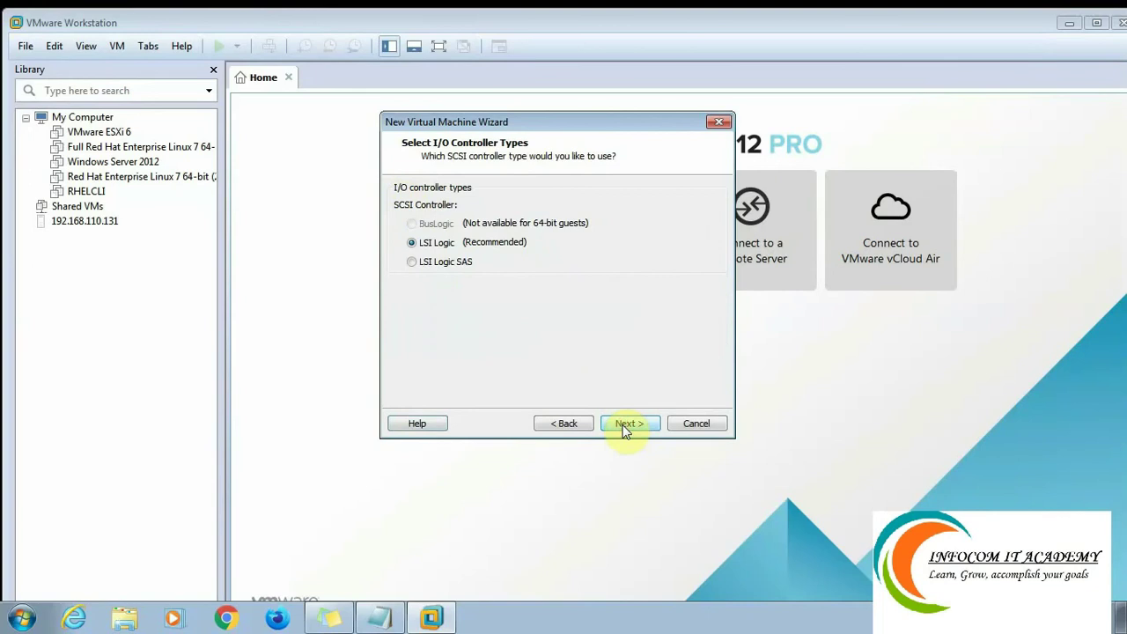
click(623, 425)
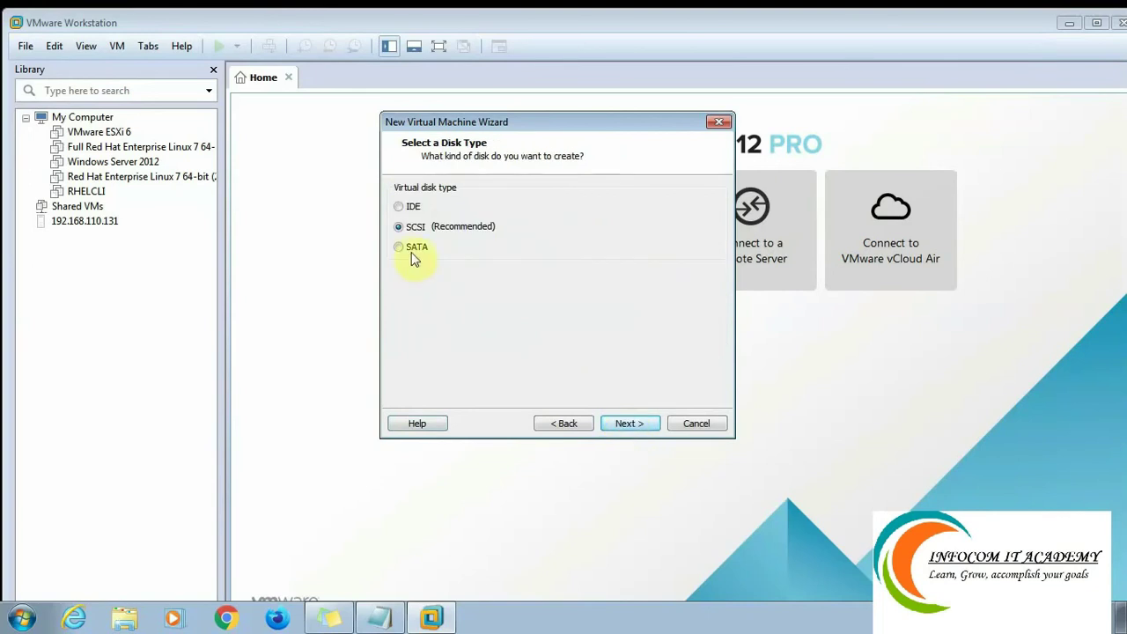
Create a new 30 GB SATA virtual disk named RHEL1.vmdk.
click(407, 250)
click(628, 420)
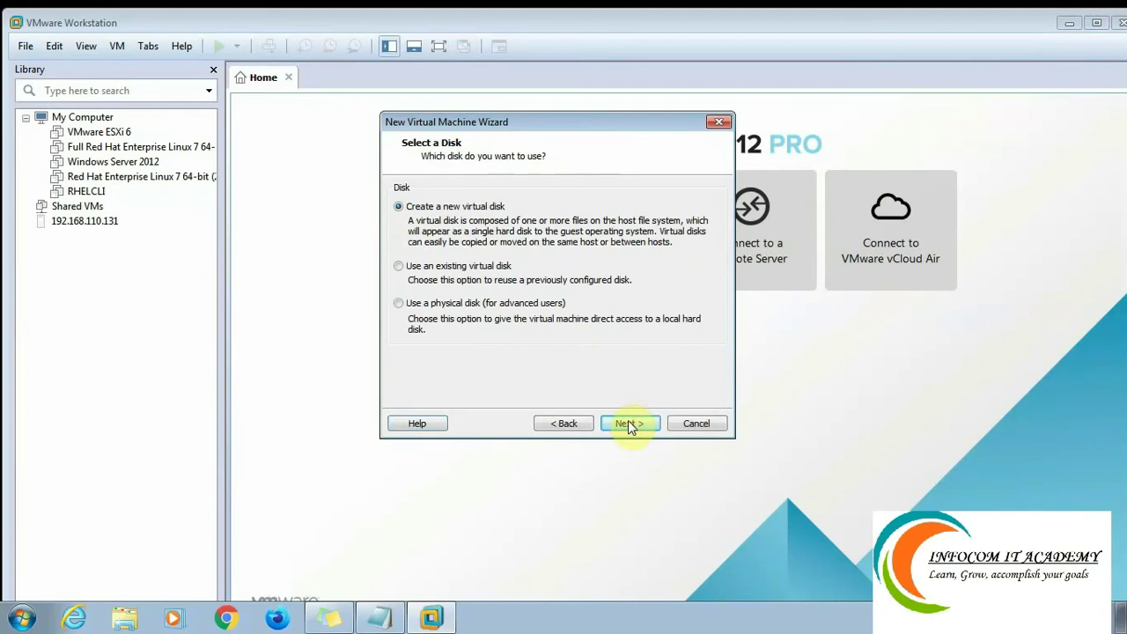
click(627, 420)
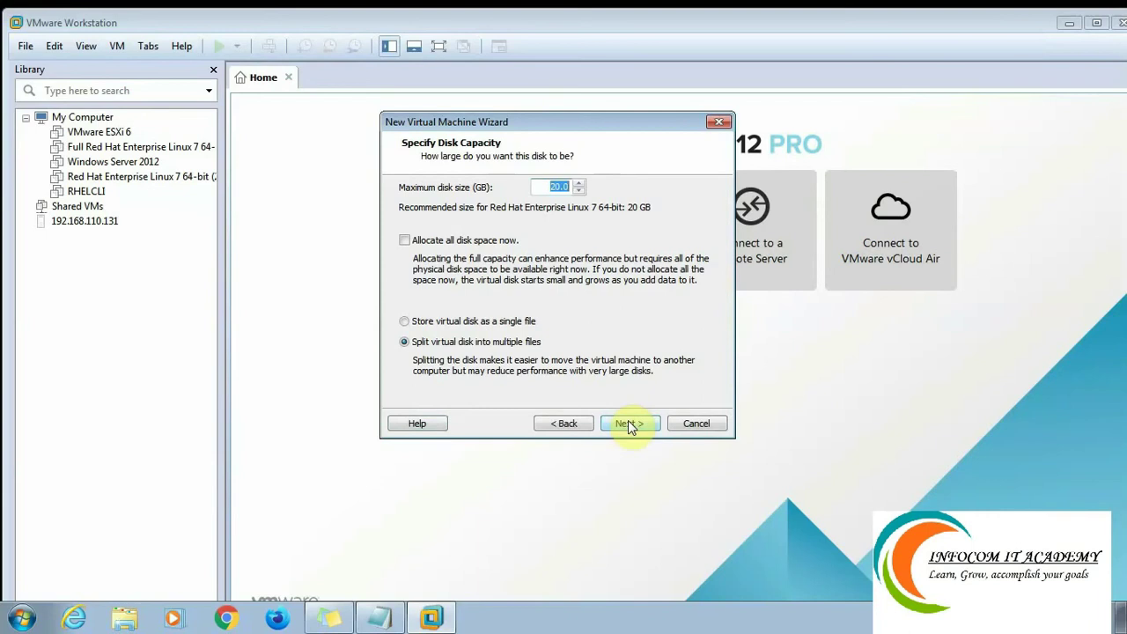
text(30)
click(627, 423)
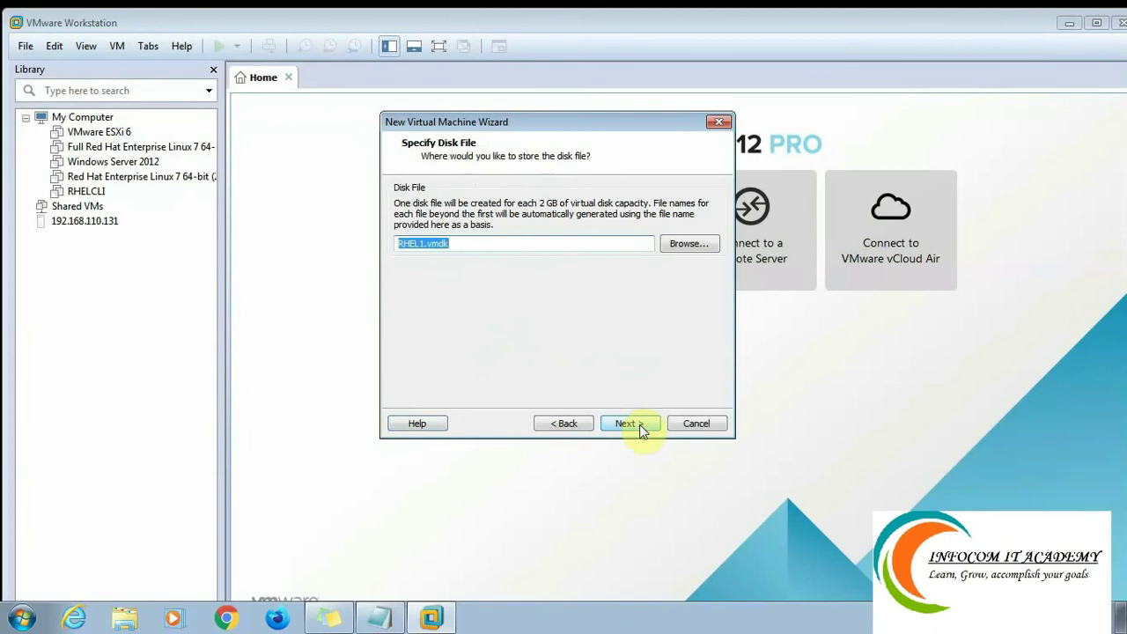
click(641, 432)
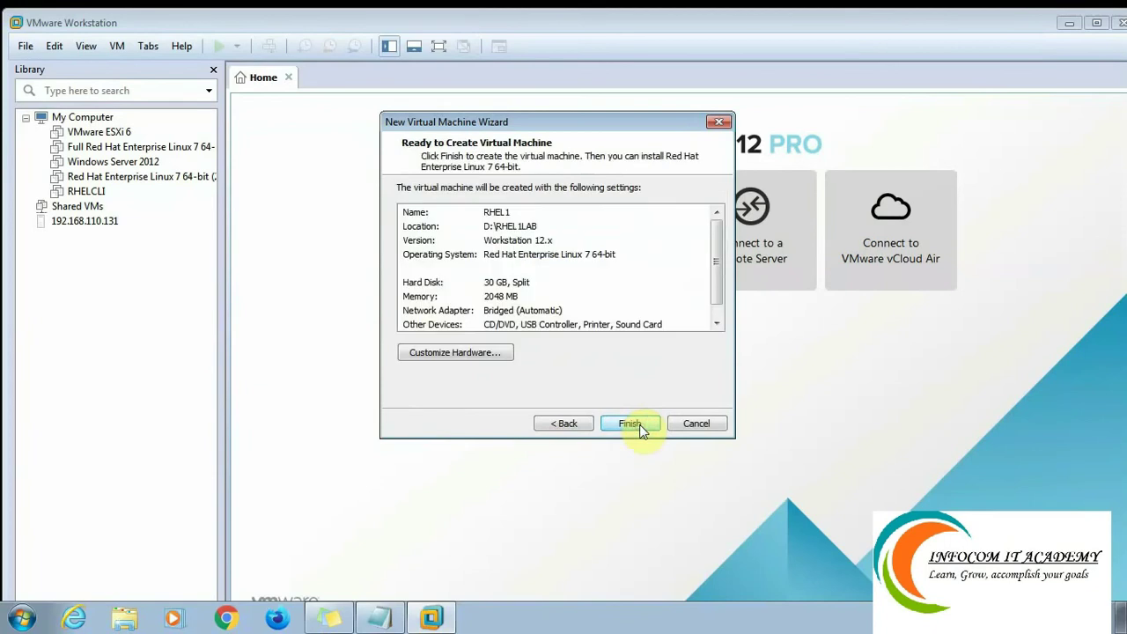
Finish creating RHEL1, select it in the Library, and power it on.
click(630, 423)
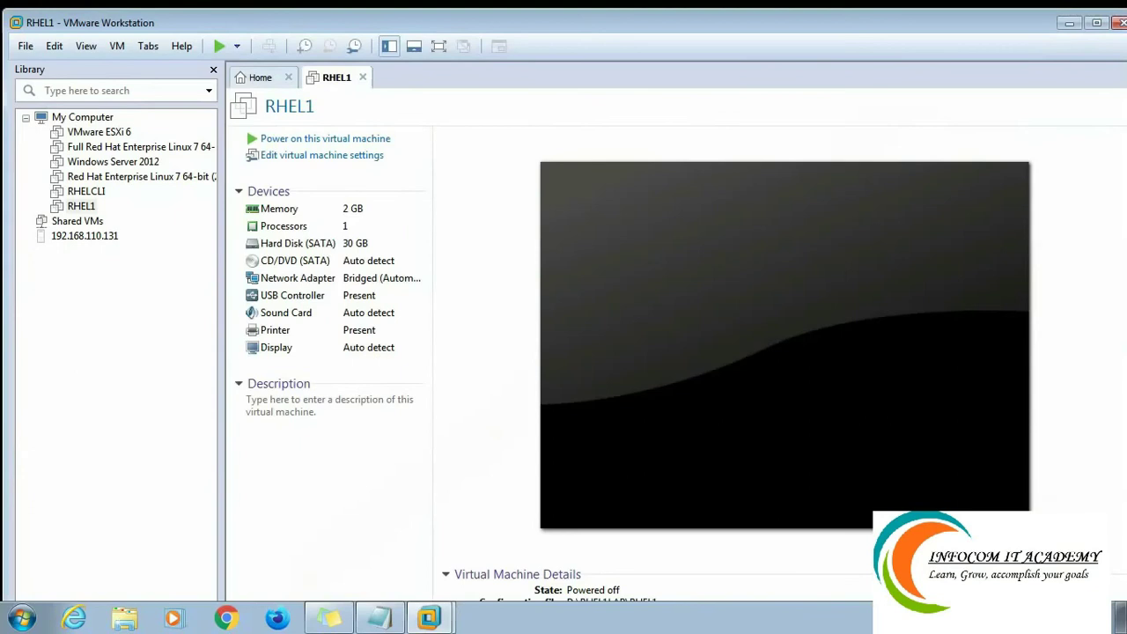
click(81, 209)
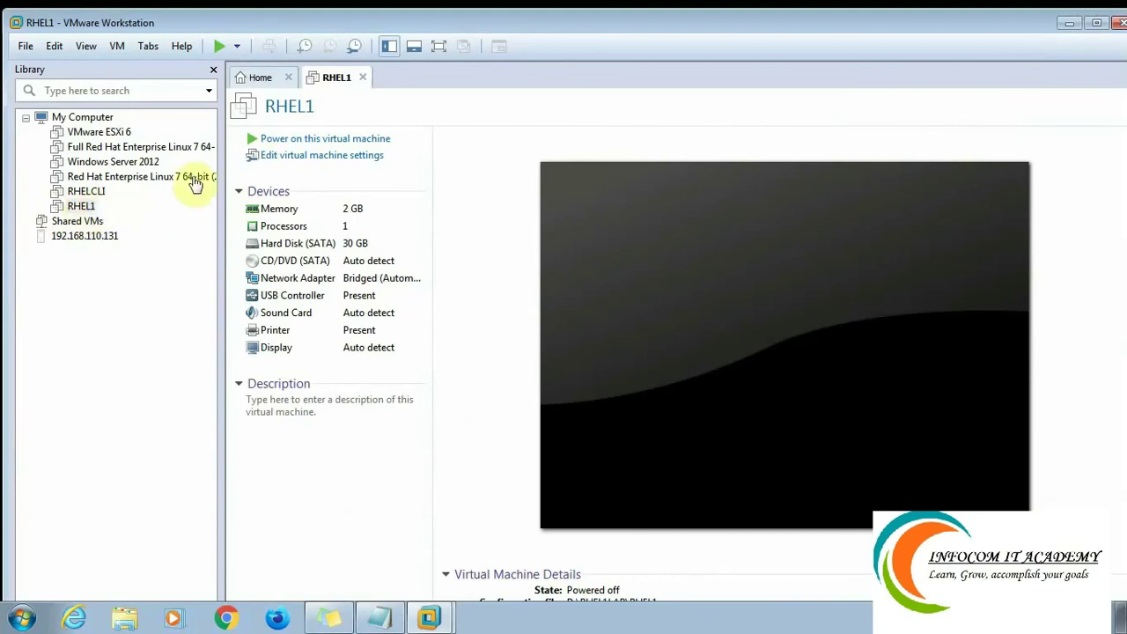
click(253, 141)
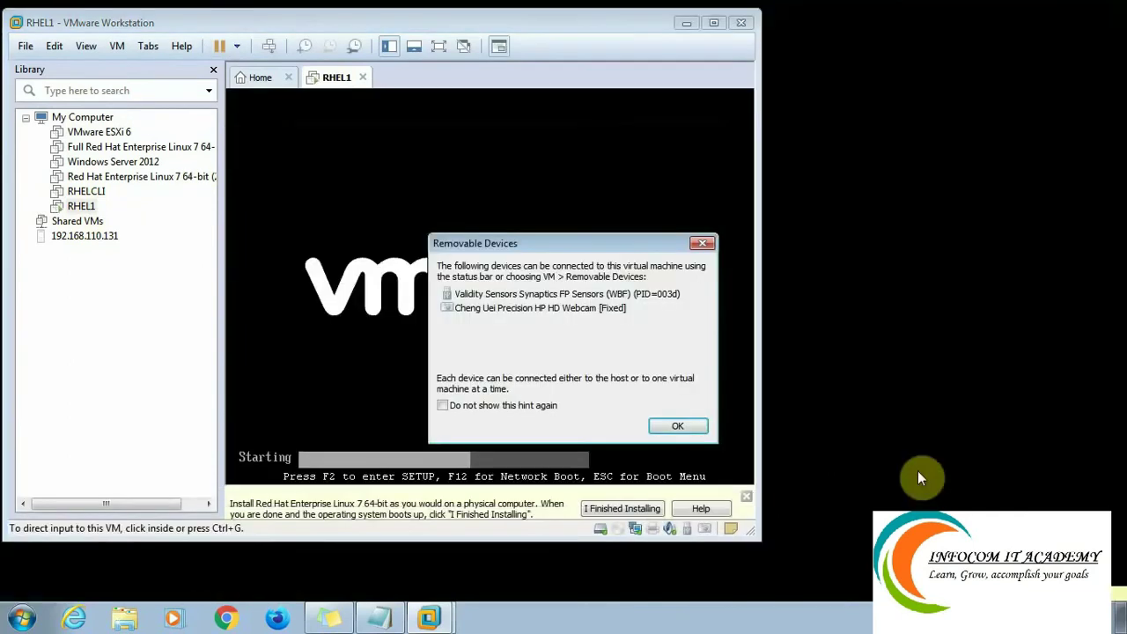
Dismiss the Removable Devices notice.
click(678, 428)
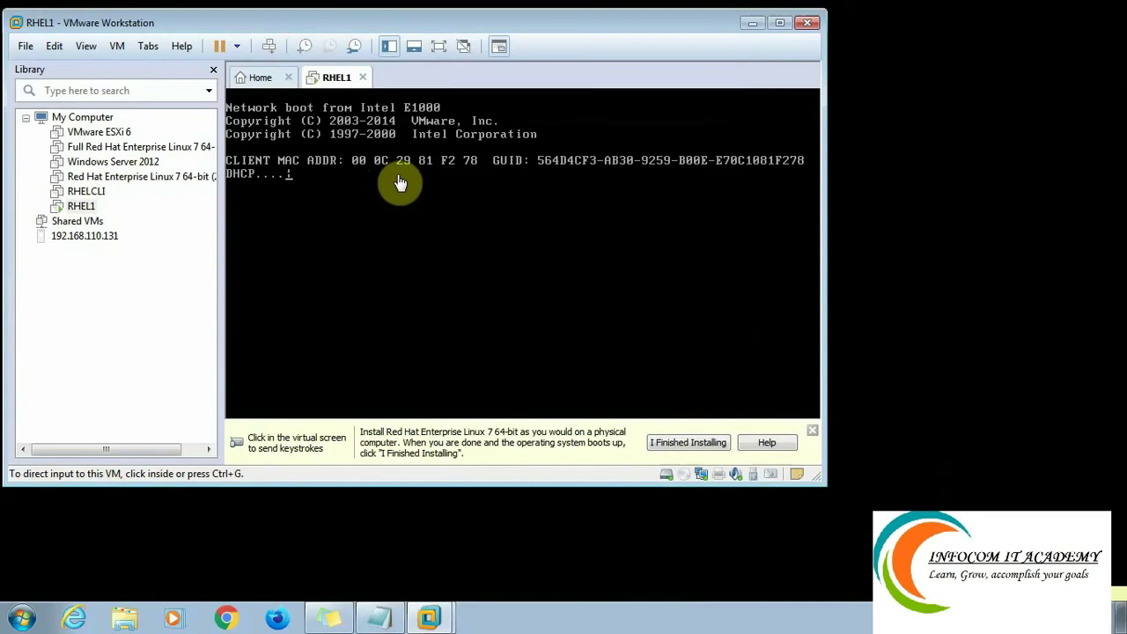
Power off the running RHEL1 virtual machine.
right_click(335, 82)
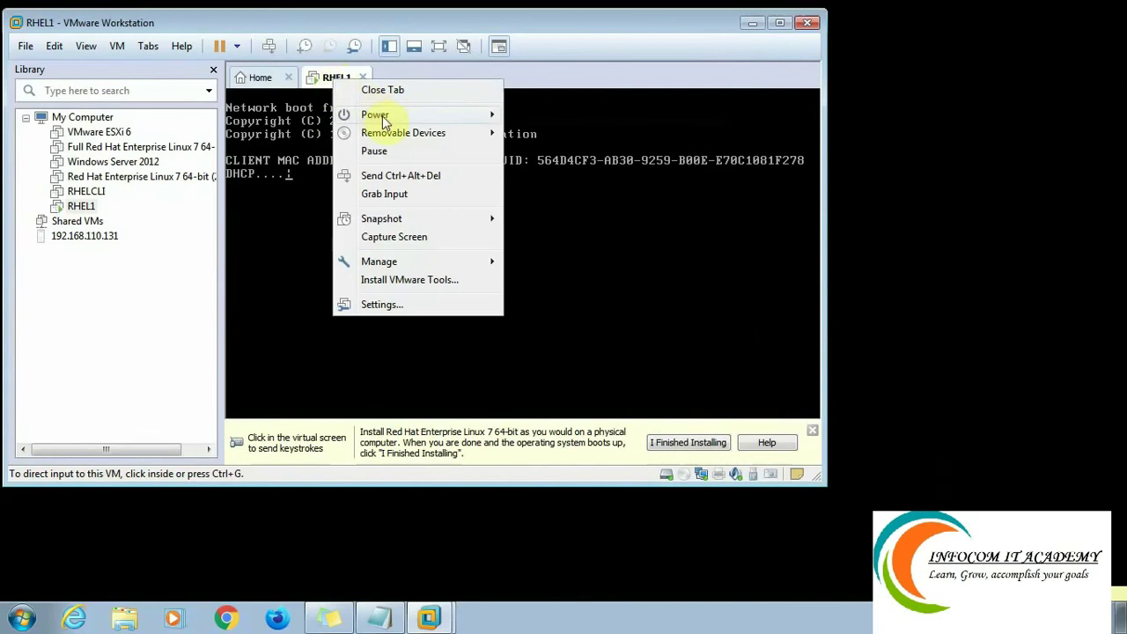
mouse_move(387, 116)
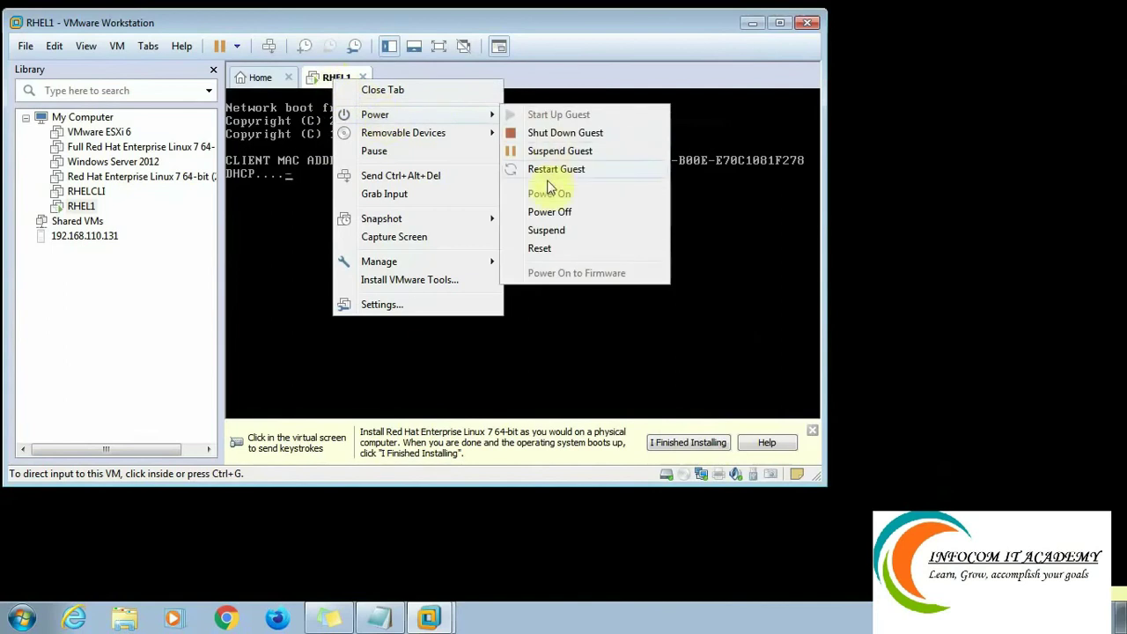
click(548, 215)
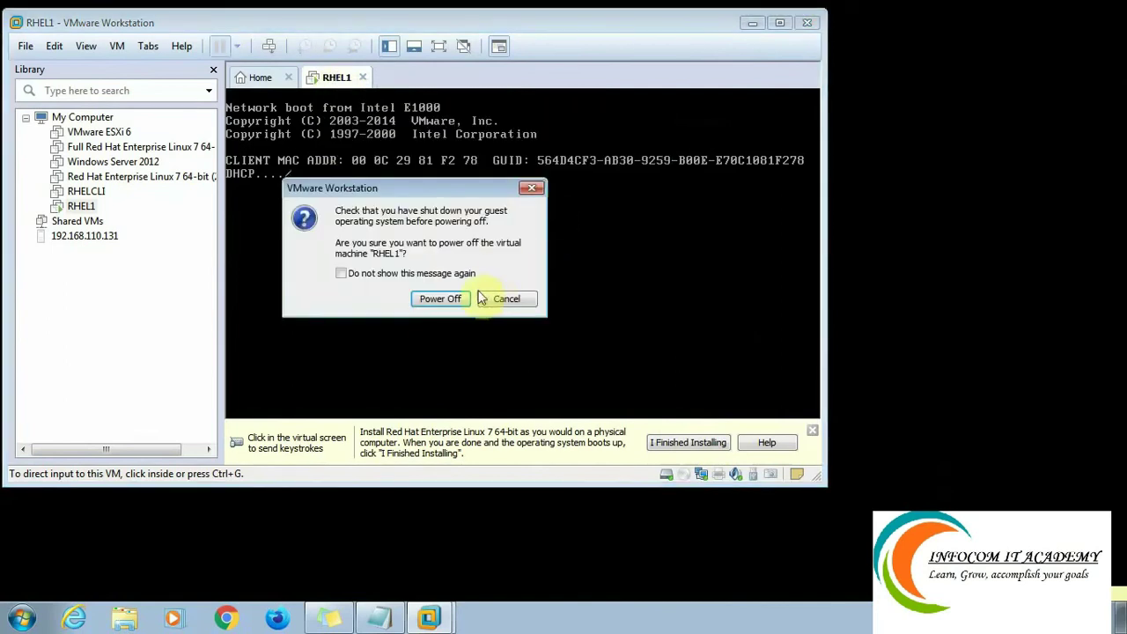
click(449, 300)
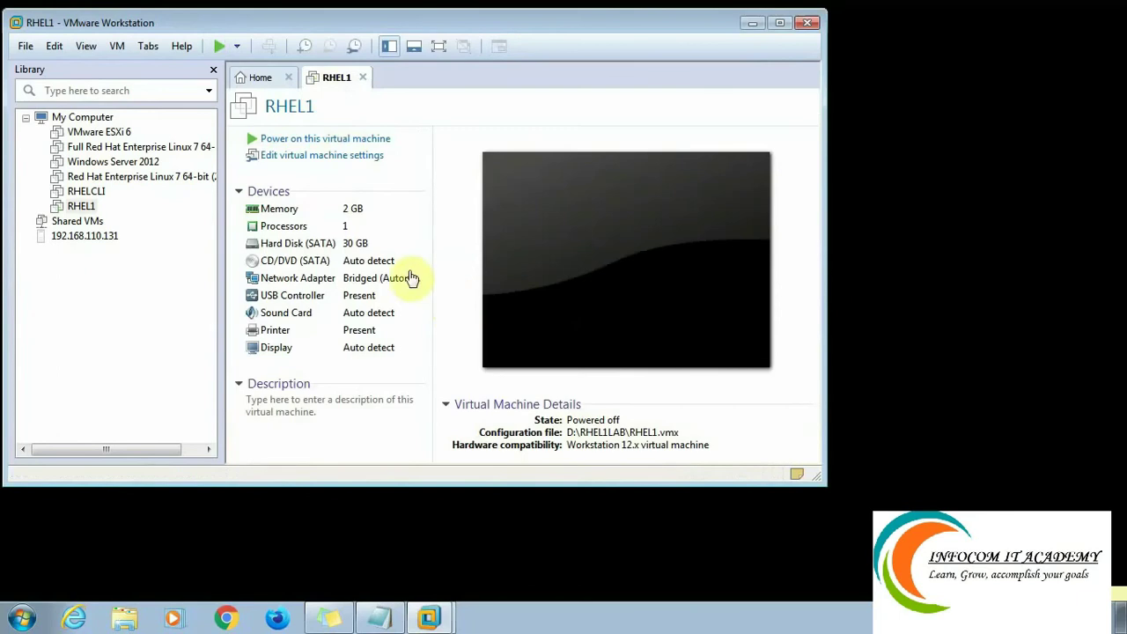
Set RHEL1's CD/DVD drive to the D:\rhel-8.5-x86_64-dvd.iso image.
right_click(335, 77)
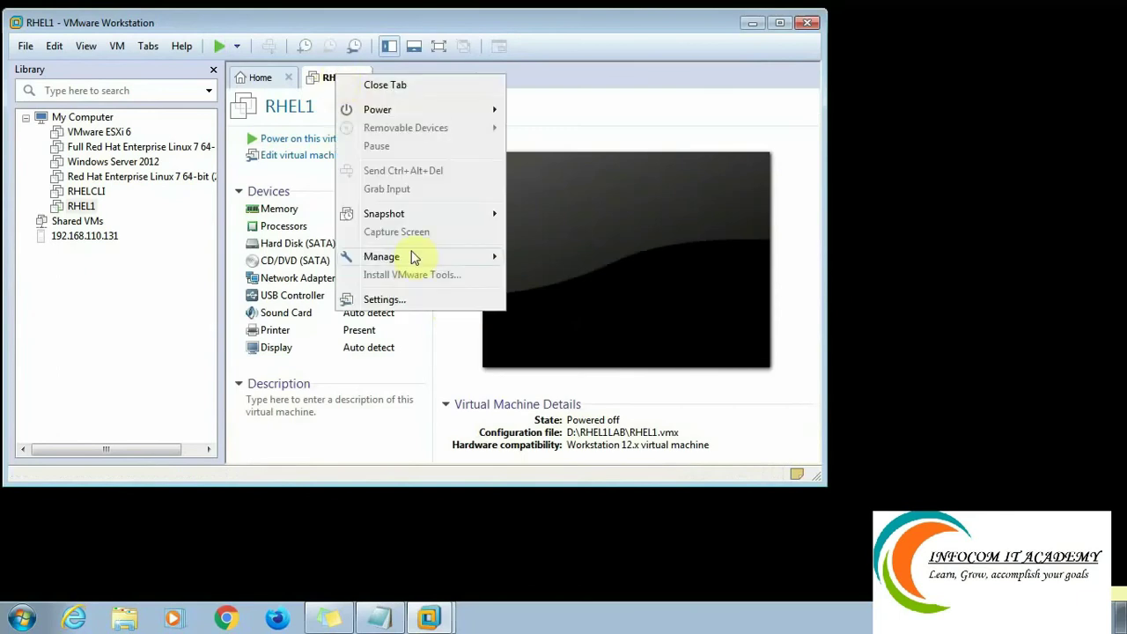
click(416, 303)
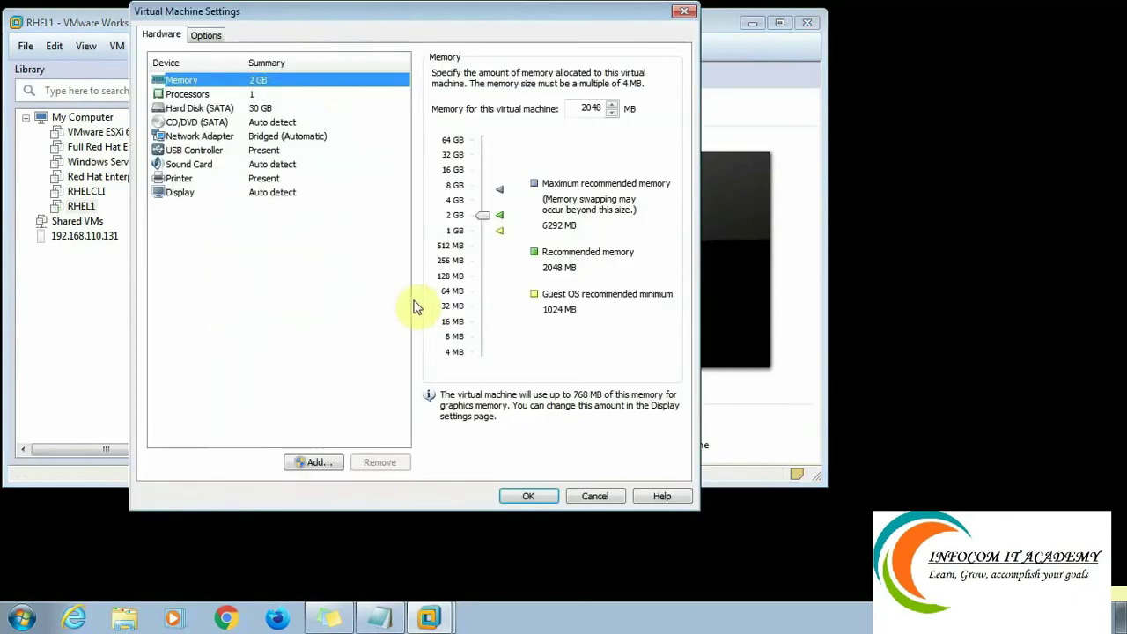
click(196, 124)
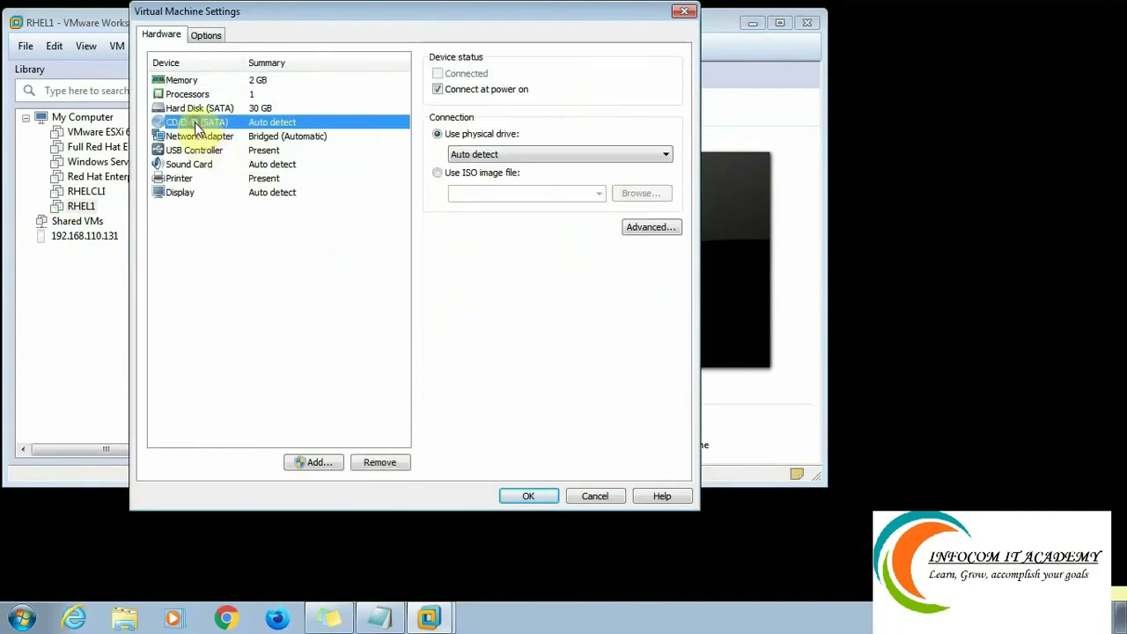
click(483, 174)
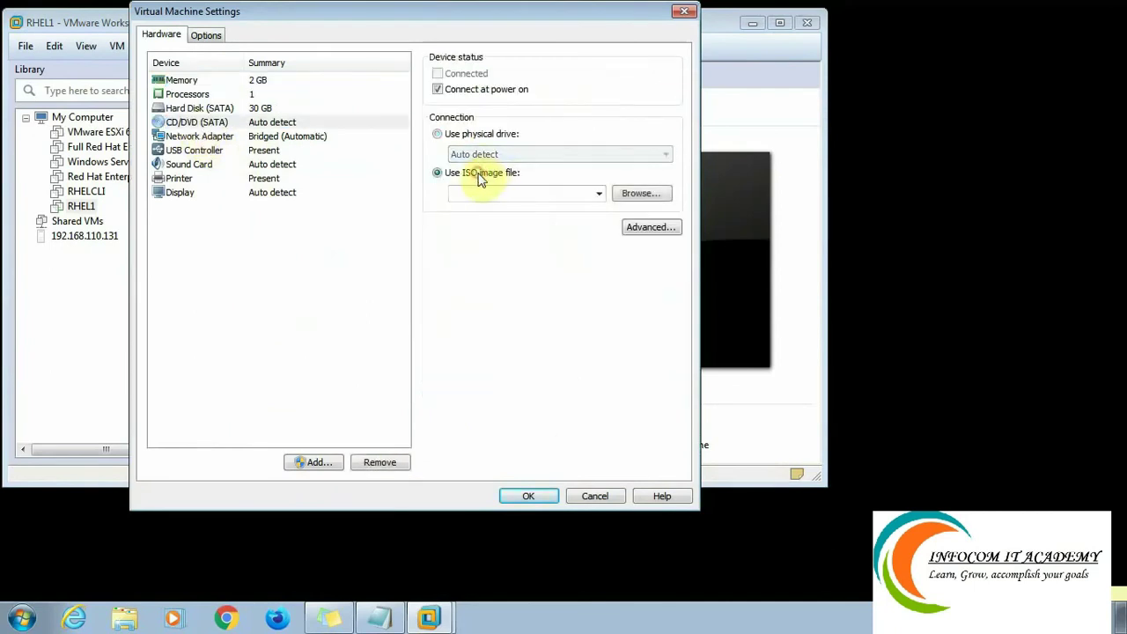
click(635, 199)
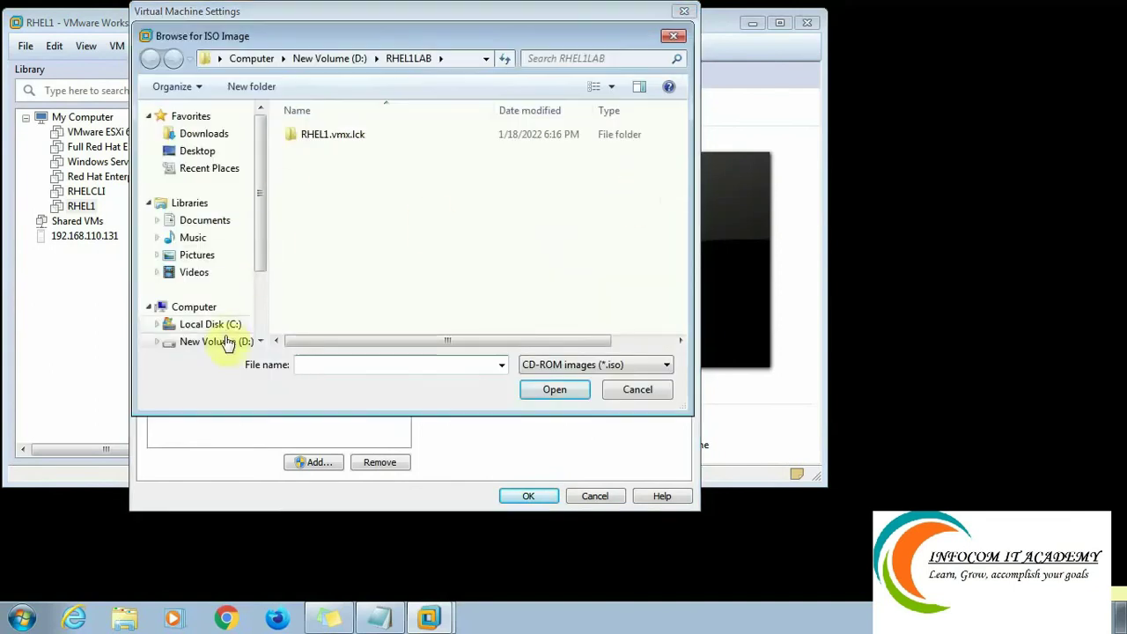
click(220, 340)
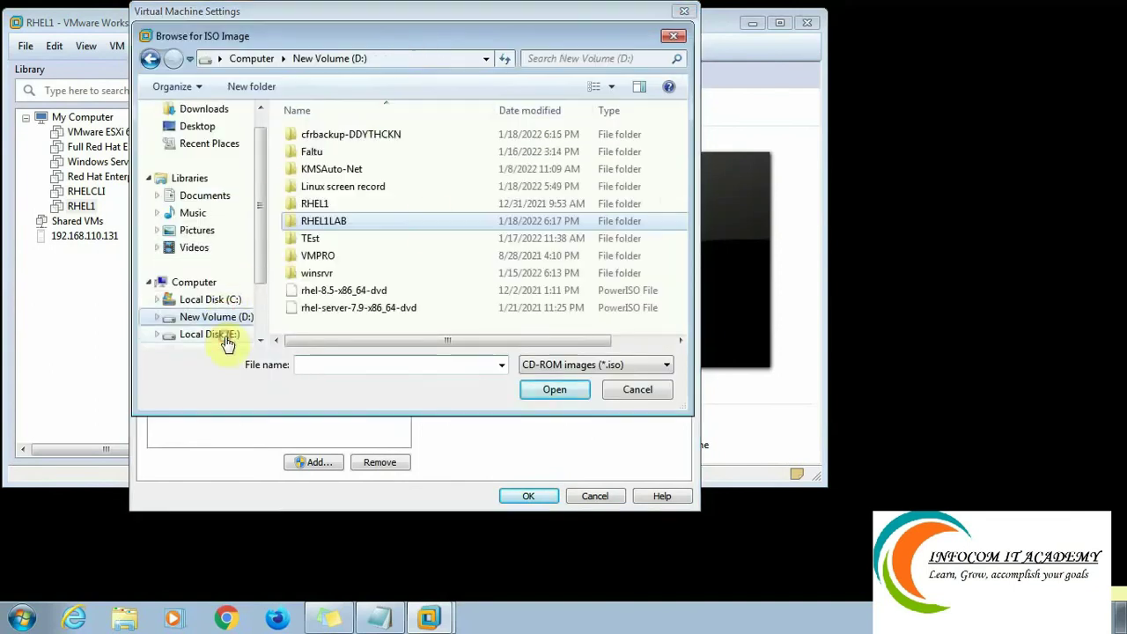
click(327, 294)
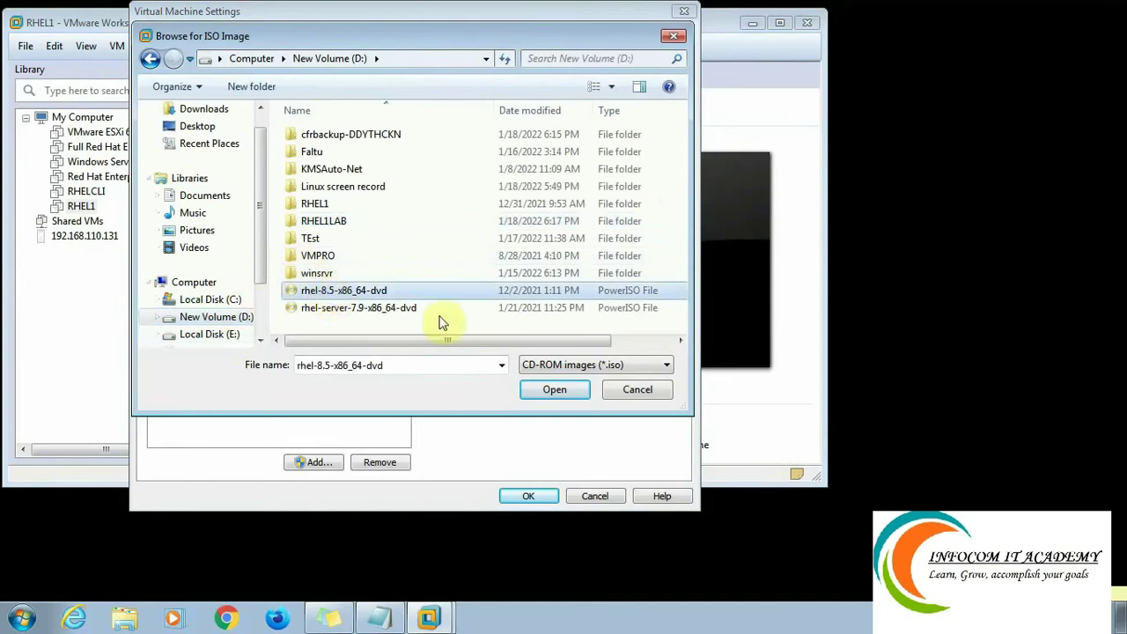
click(551, 389)
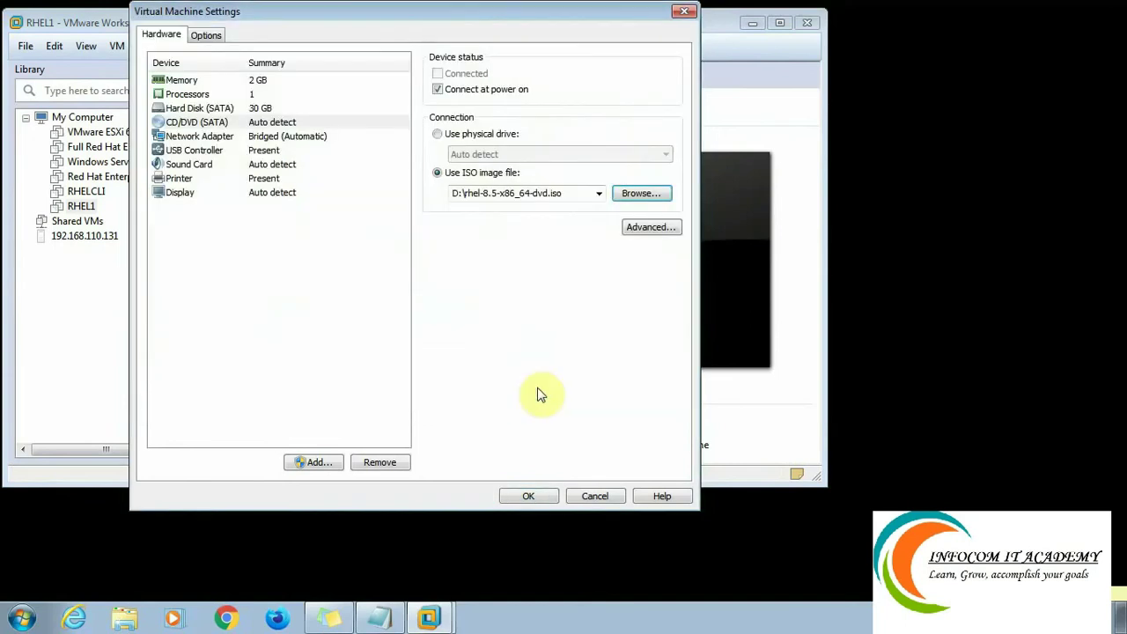
click(529, 496)
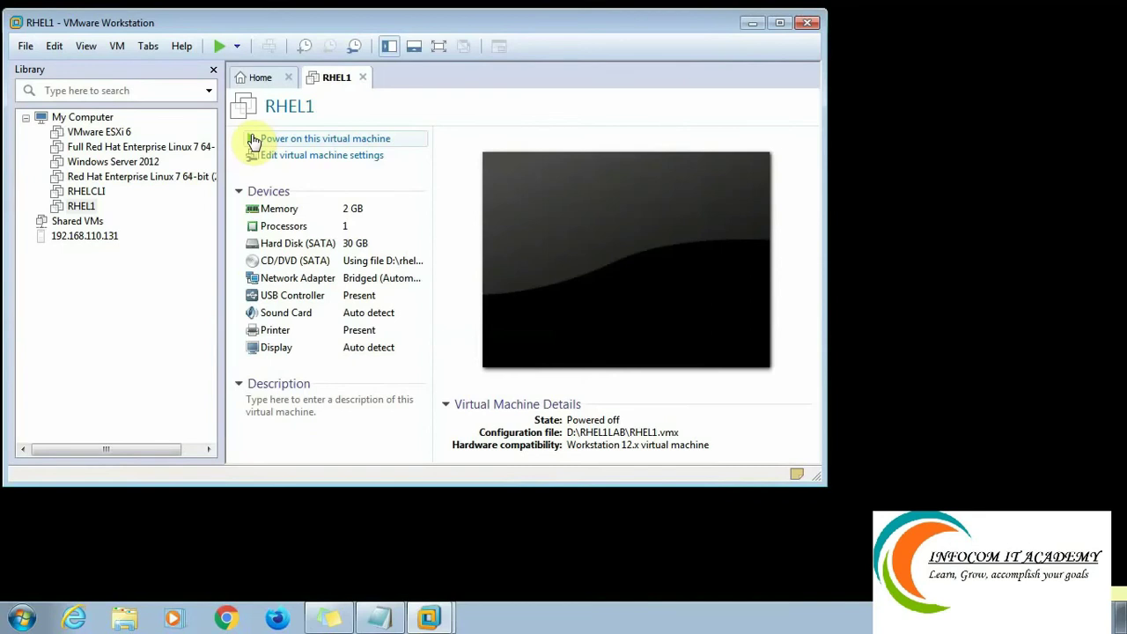
Power on RHEL1, dismiss the Removable Devices notice, and view it full screen.
click(254, 140)
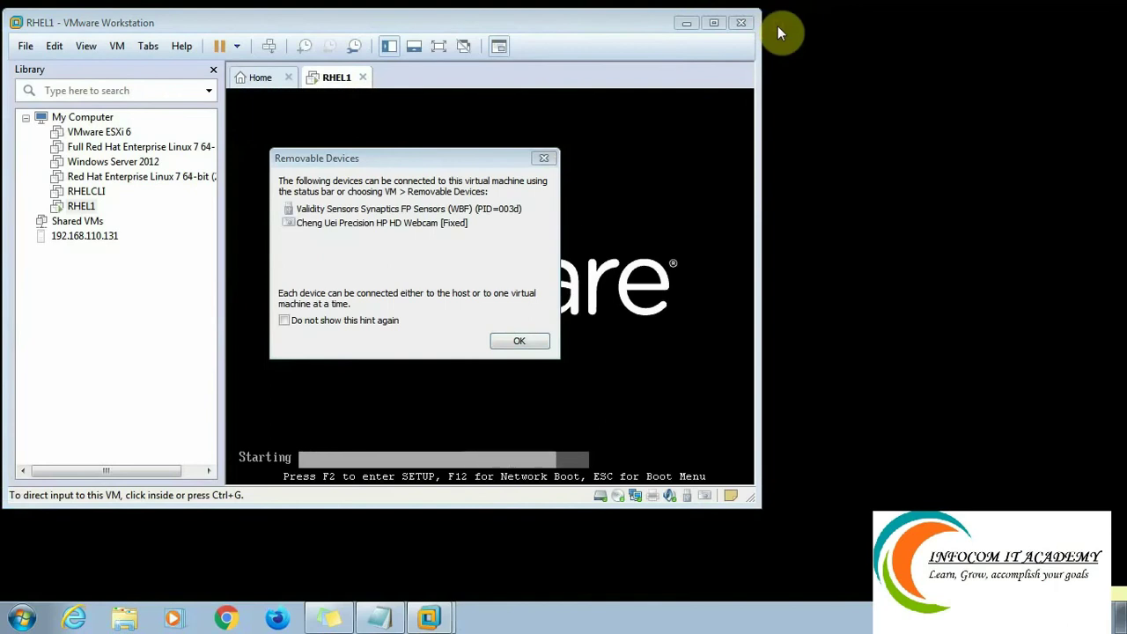
click(520, 341)
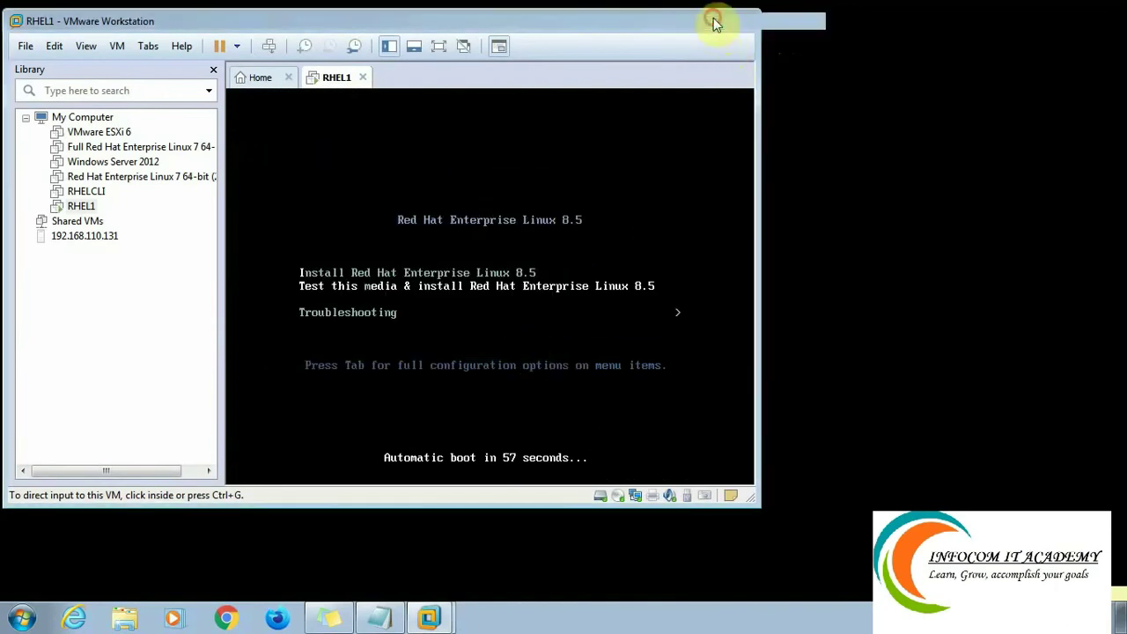
click(713, 22)
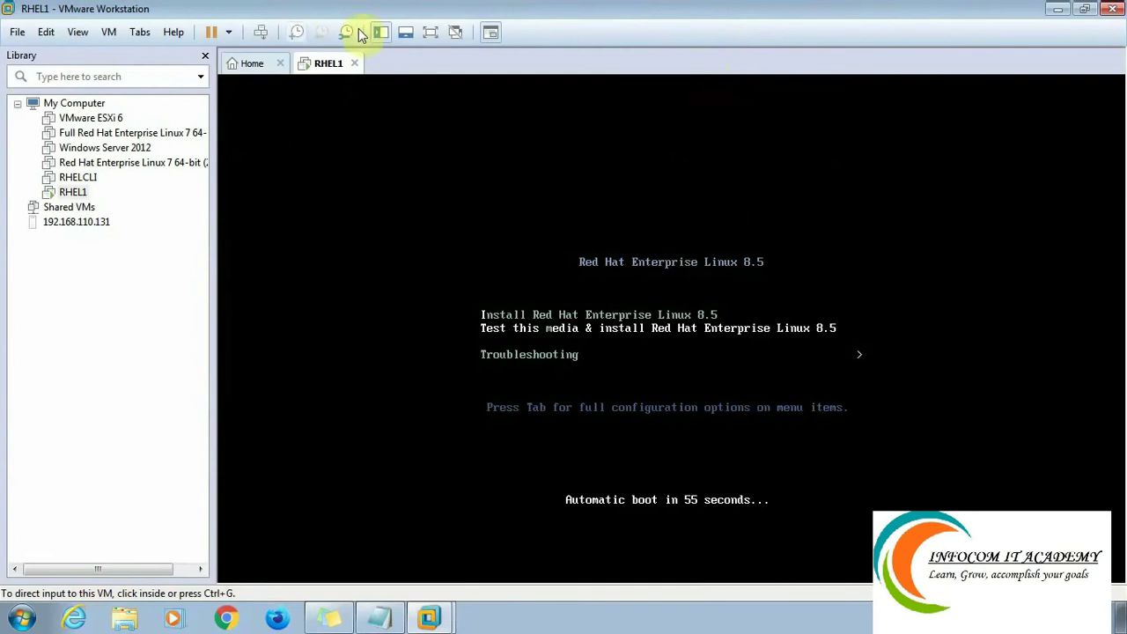
click(430, 32)
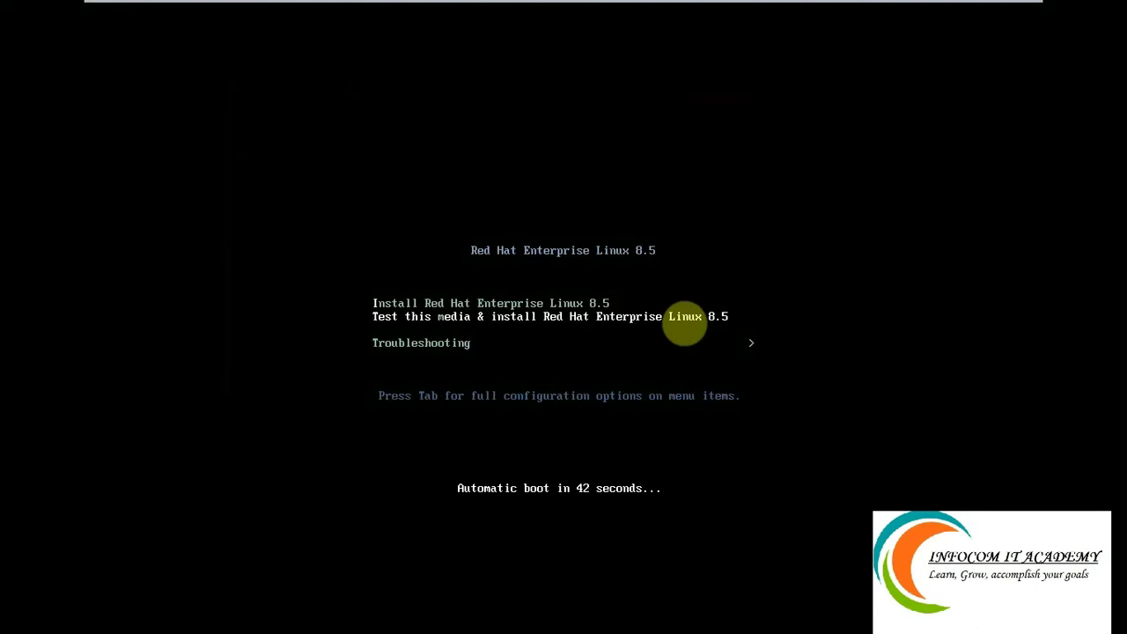
Stop the boot countdown and highlight 'Install Red Hat Enterprise Linux 8.5' in the boot menu.
key(Down)
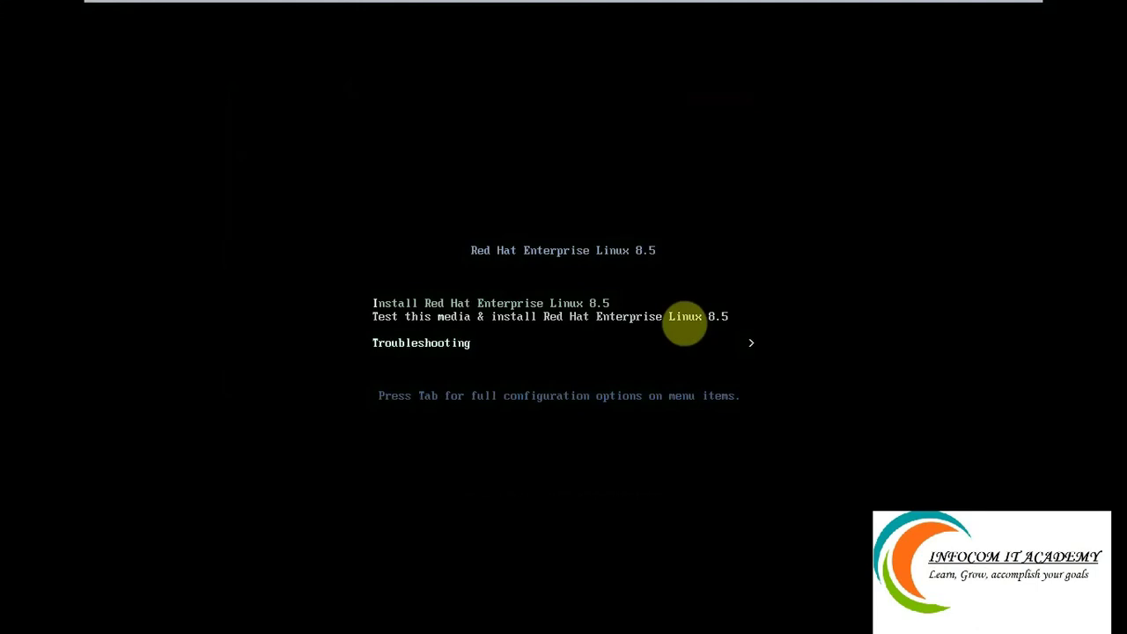
key(Up)
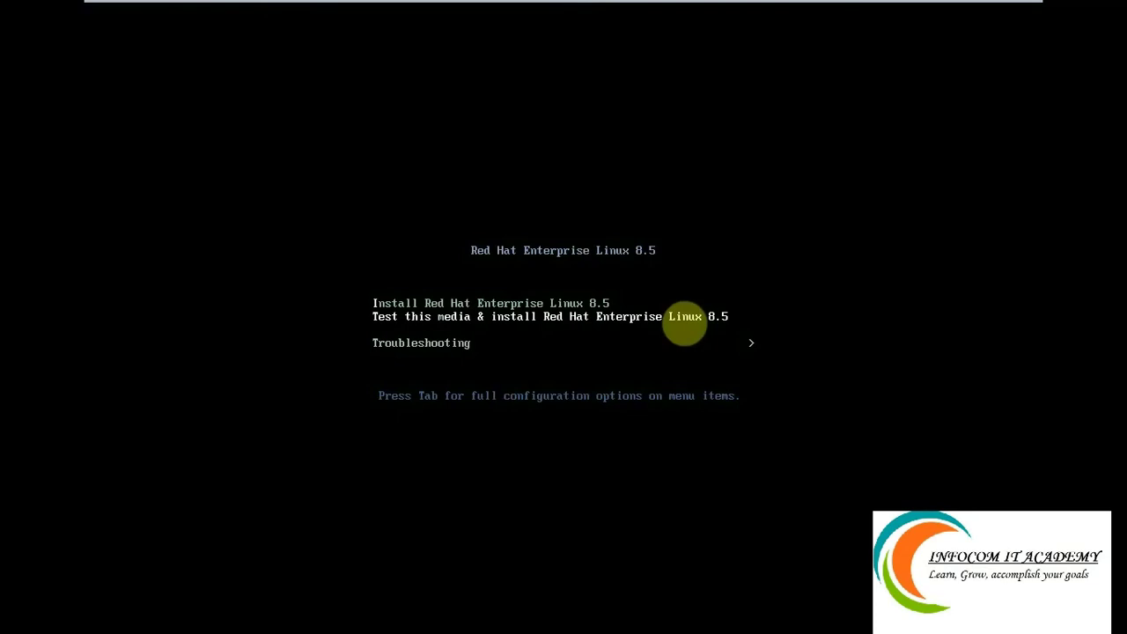
key(Up)
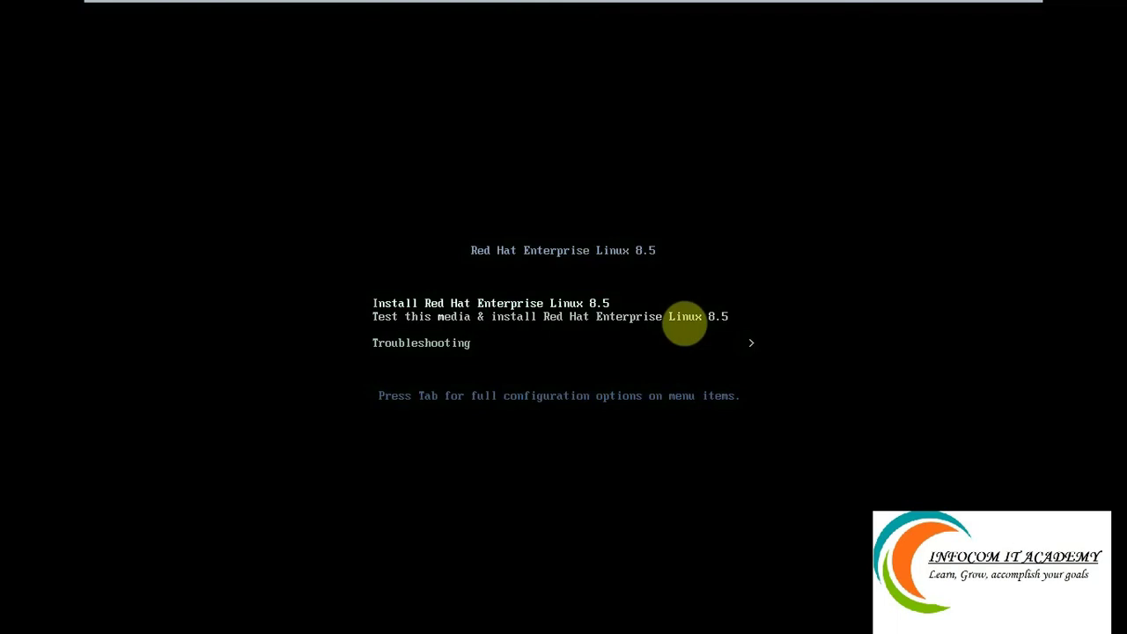
Boot the 'Install Red Hat Enterprise Linux 8.5' entry and wait for the installer welcome screen.
key(Return)
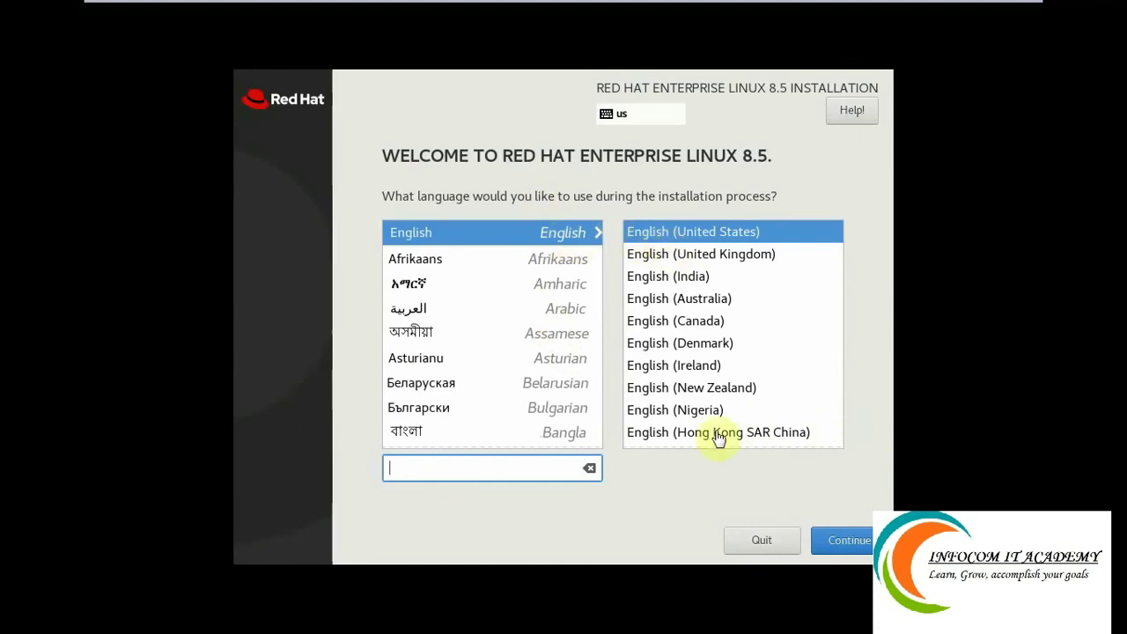
Keep English (United States) as the install language and add English (India) language support.
click(841, 546)
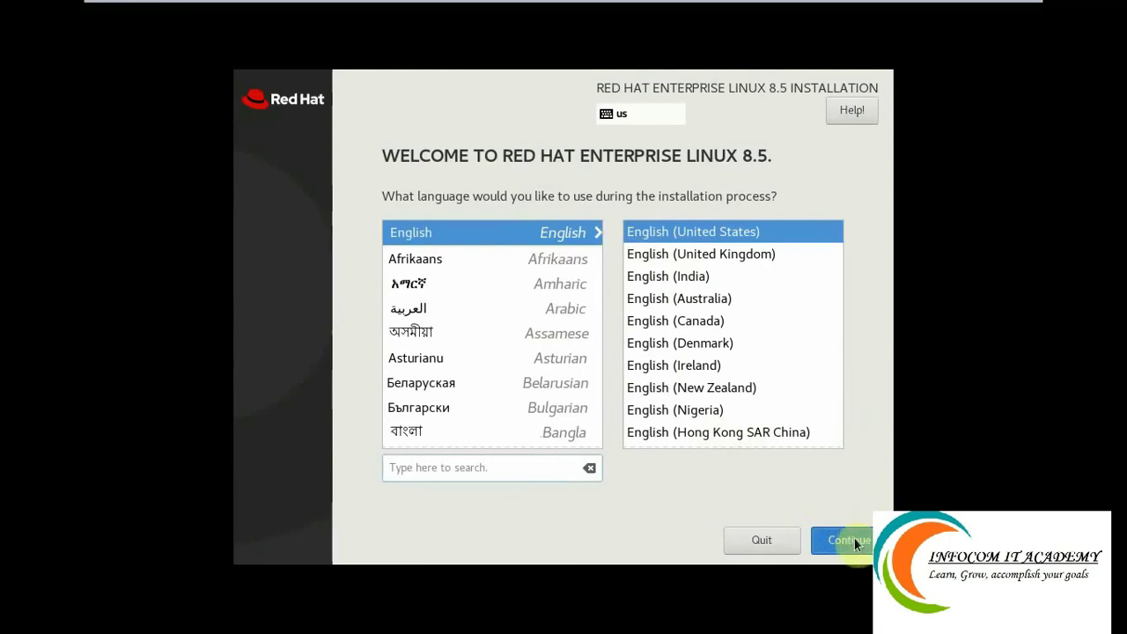
click(853, 541)
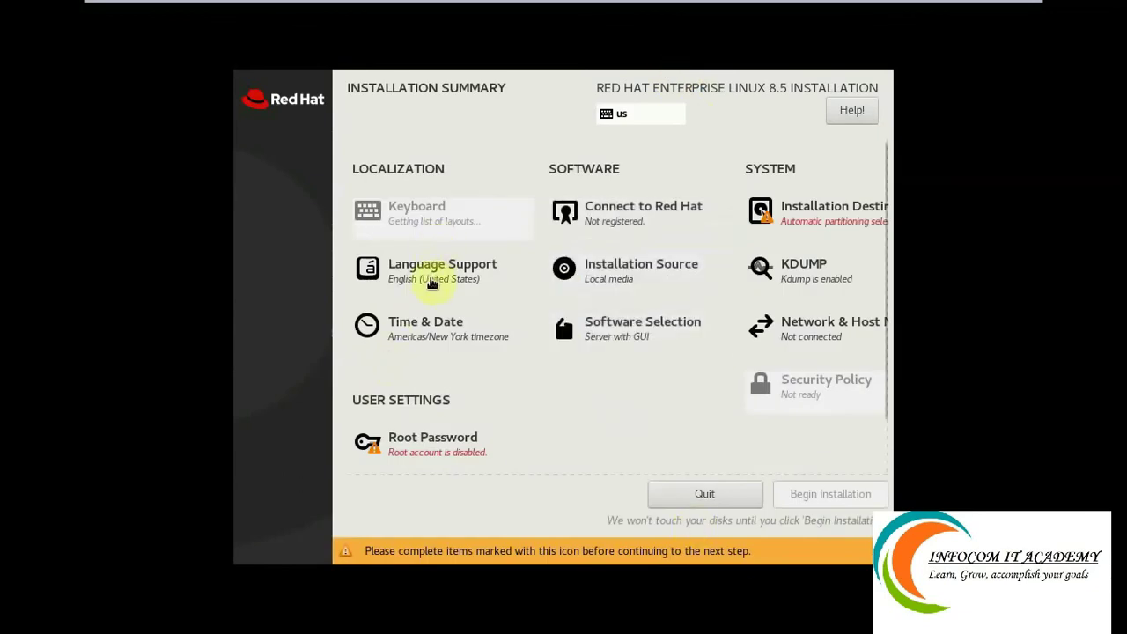
click(431, 280)
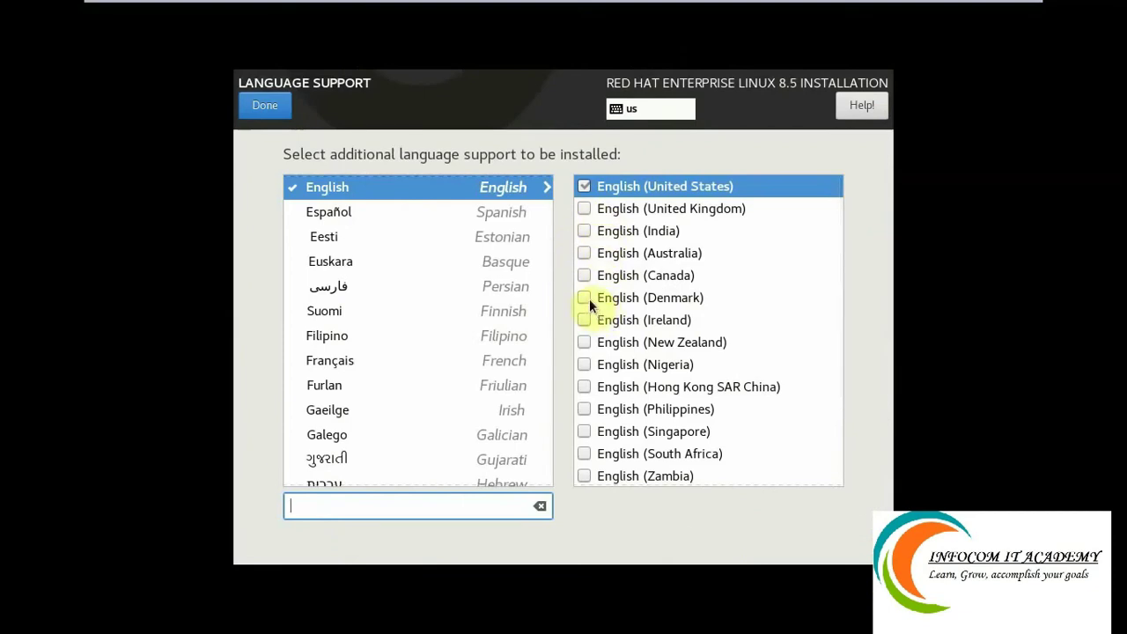
click(595, 398)
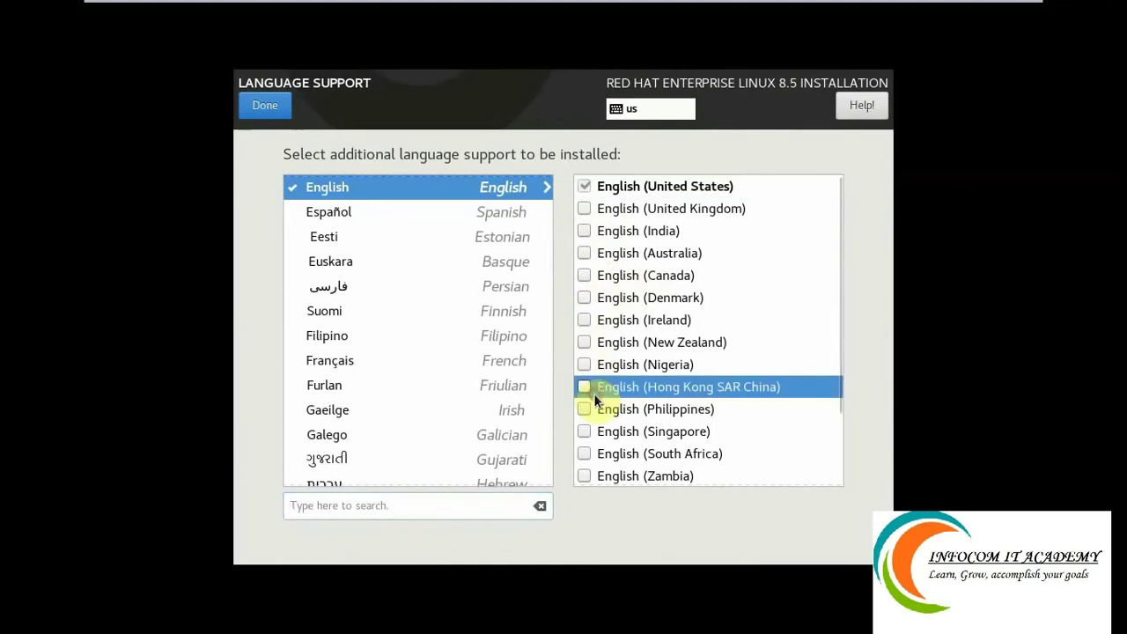
click(583, 234)
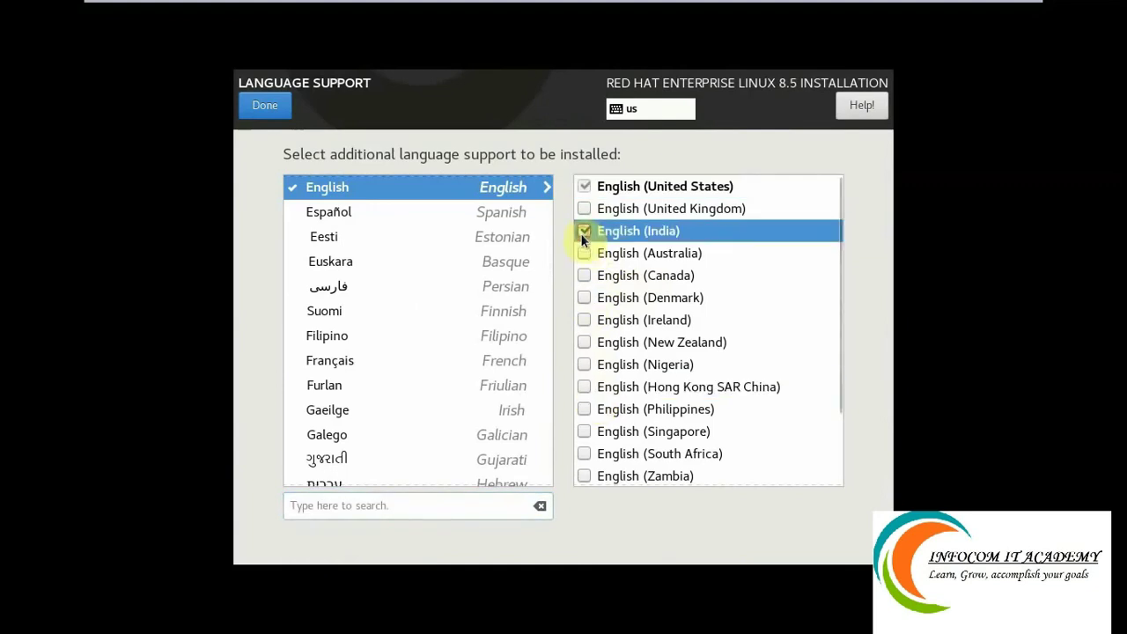
click(278, 112)
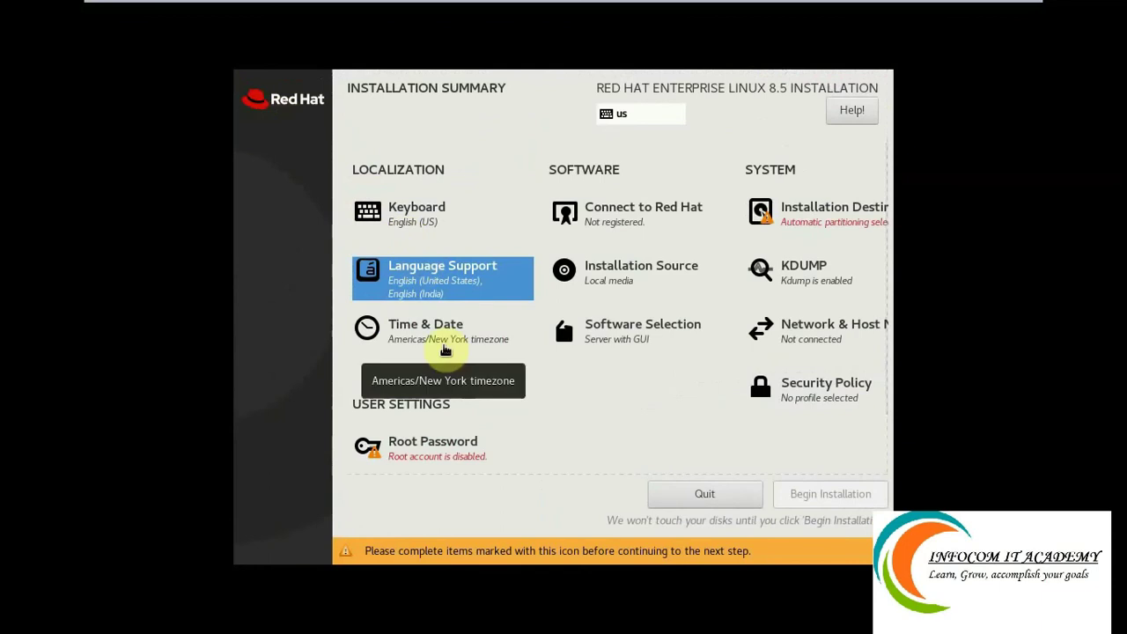
Set the time zone to Region Asia, City Kolkata by selecting India on the map.
click(446, 349)
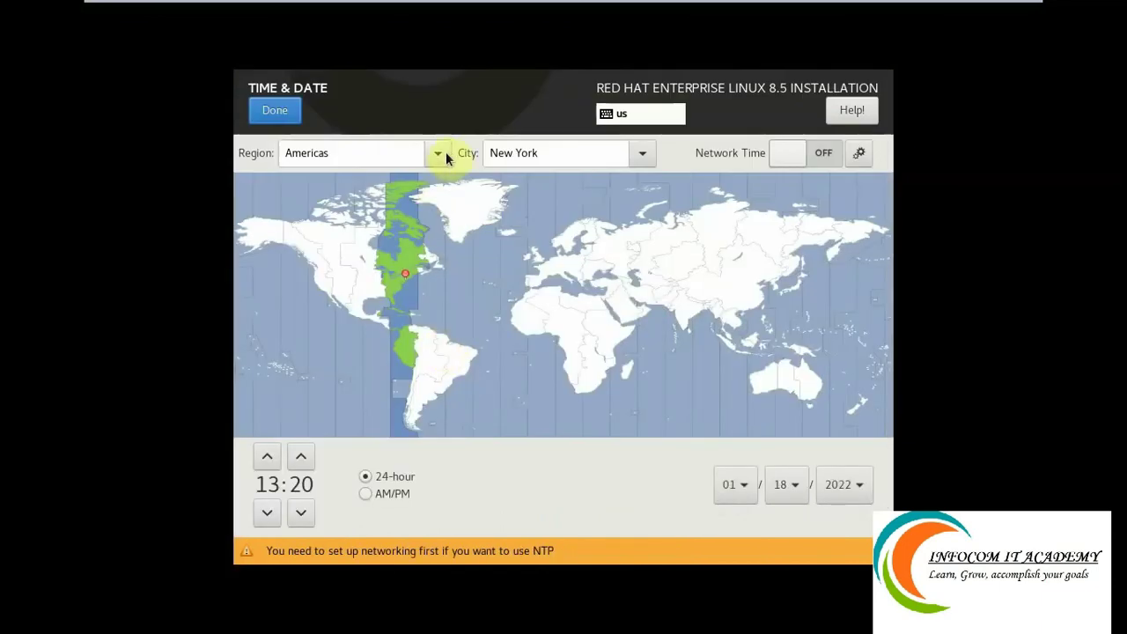
click(686, 316)
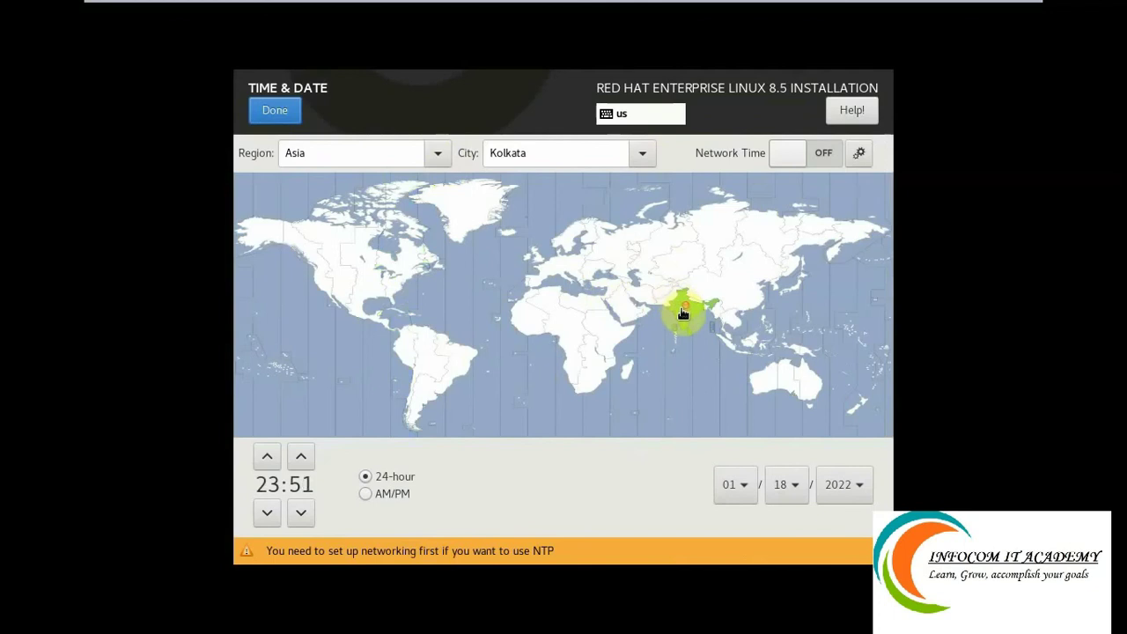
click(435, 157)
click(382, 277)
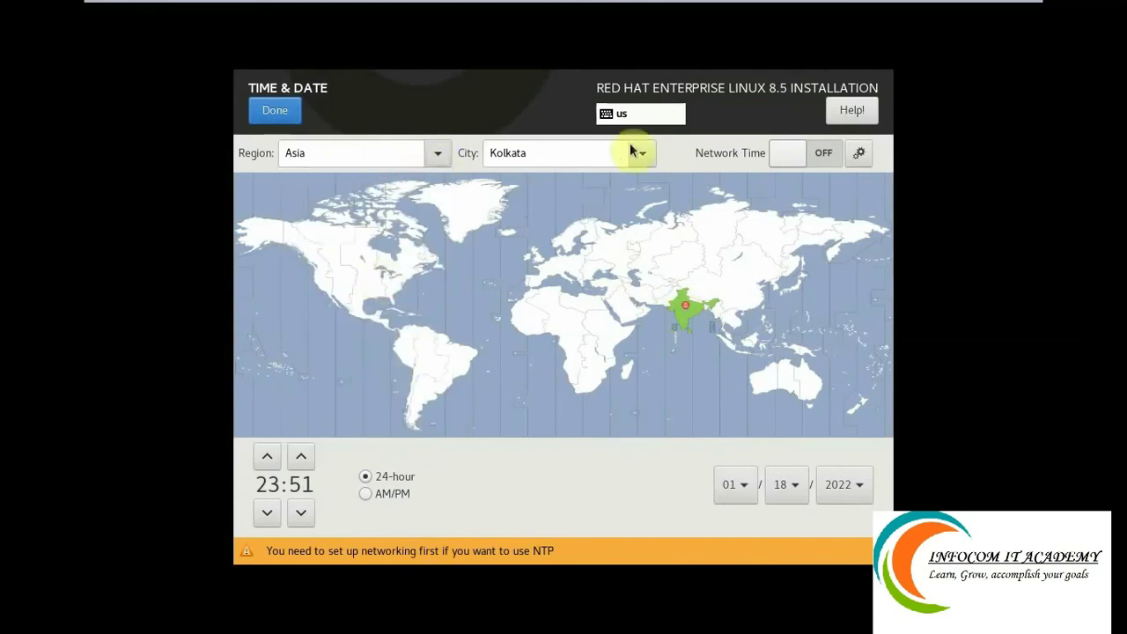
click(643, 154)
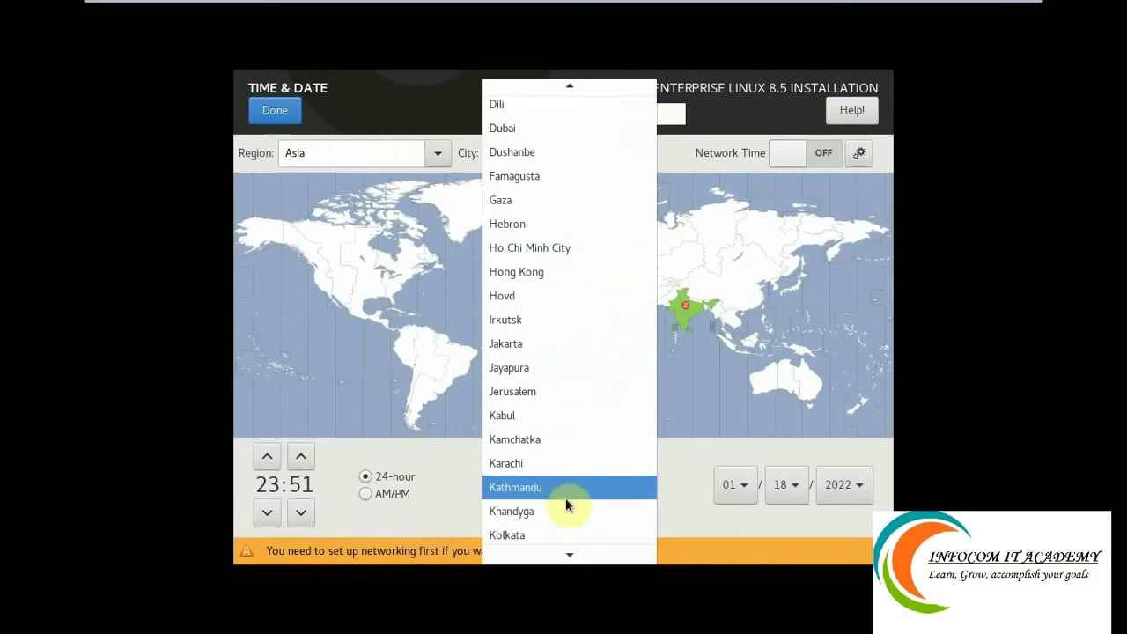
click(568, 534)
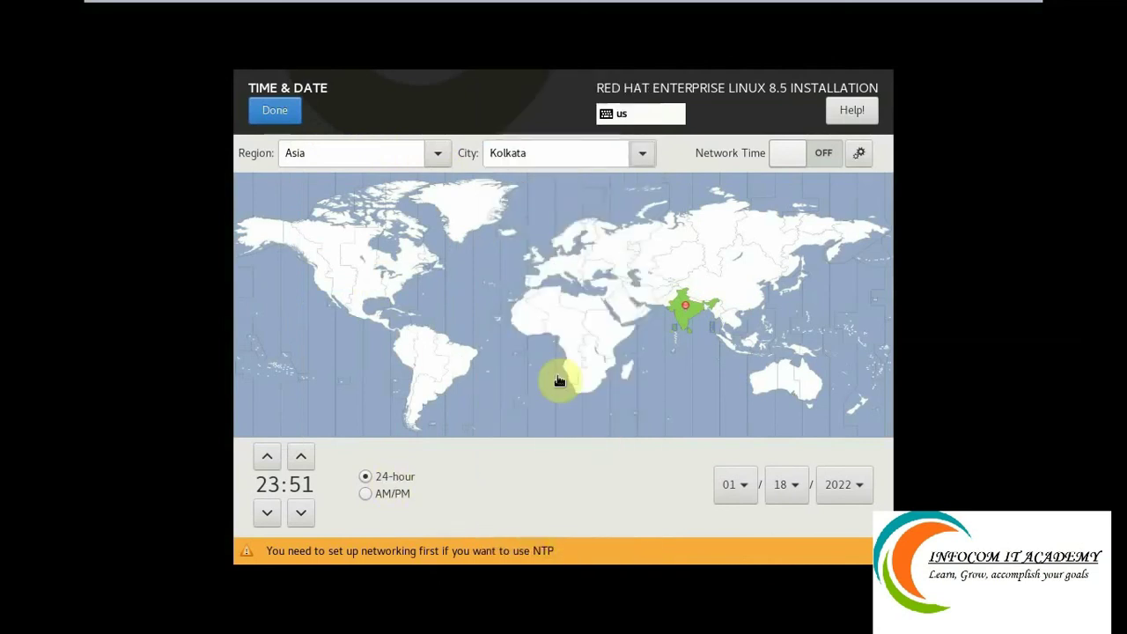
click(286, 109)
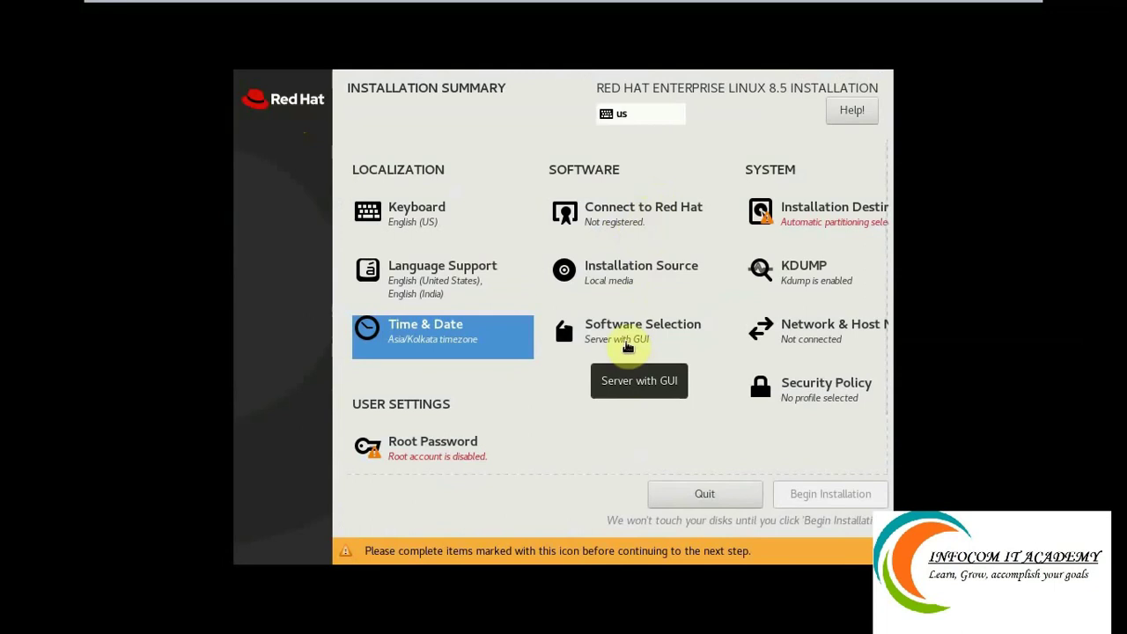
Confirm Server with GUI as the base environment with no additional software.
click(628, 345)
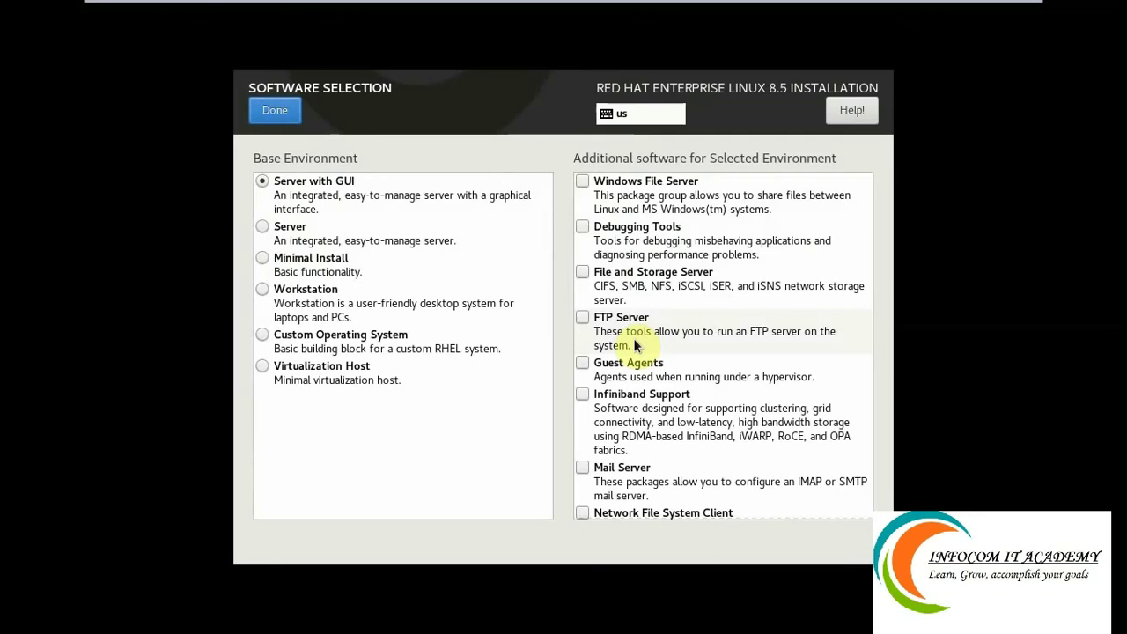
click(275, 111)
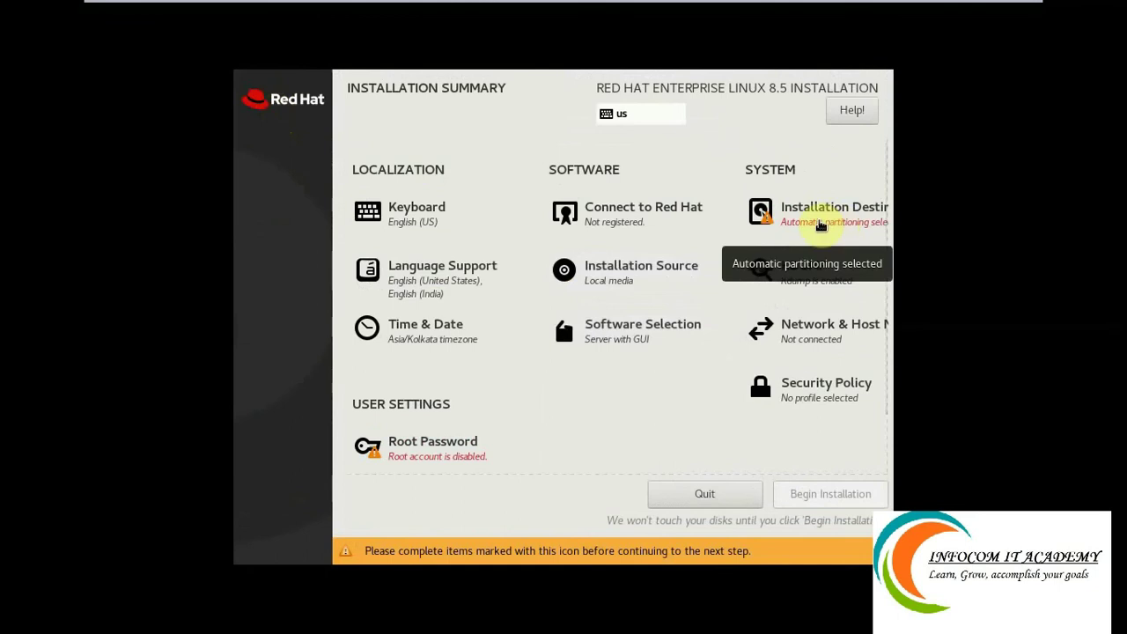
Accept the 30 GiB sda disk with automatic storage configuration as installation destination.
click(819, 221)
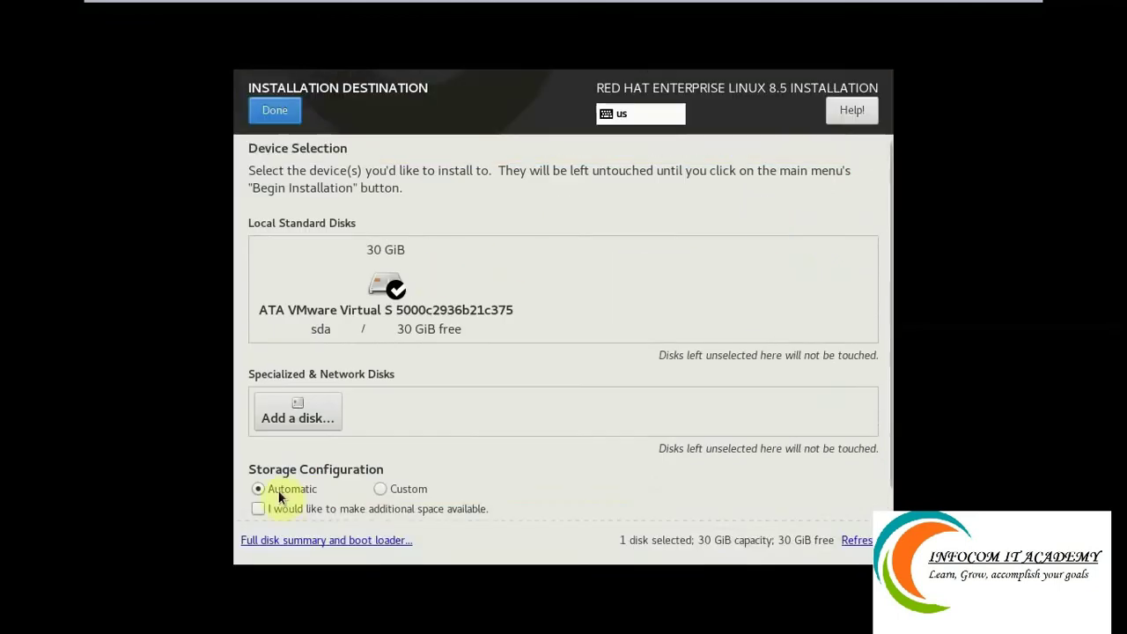
click(273, 112)
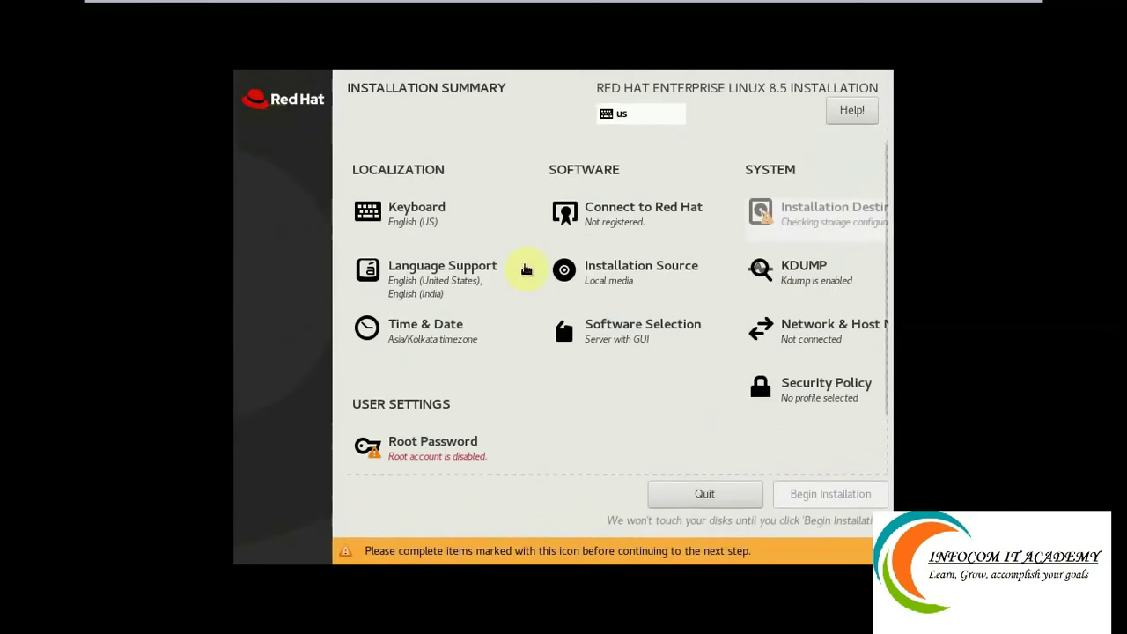
Turn on the ens33 Ethernet connection, then scroll down the Installation Summary.
click(802, 339)
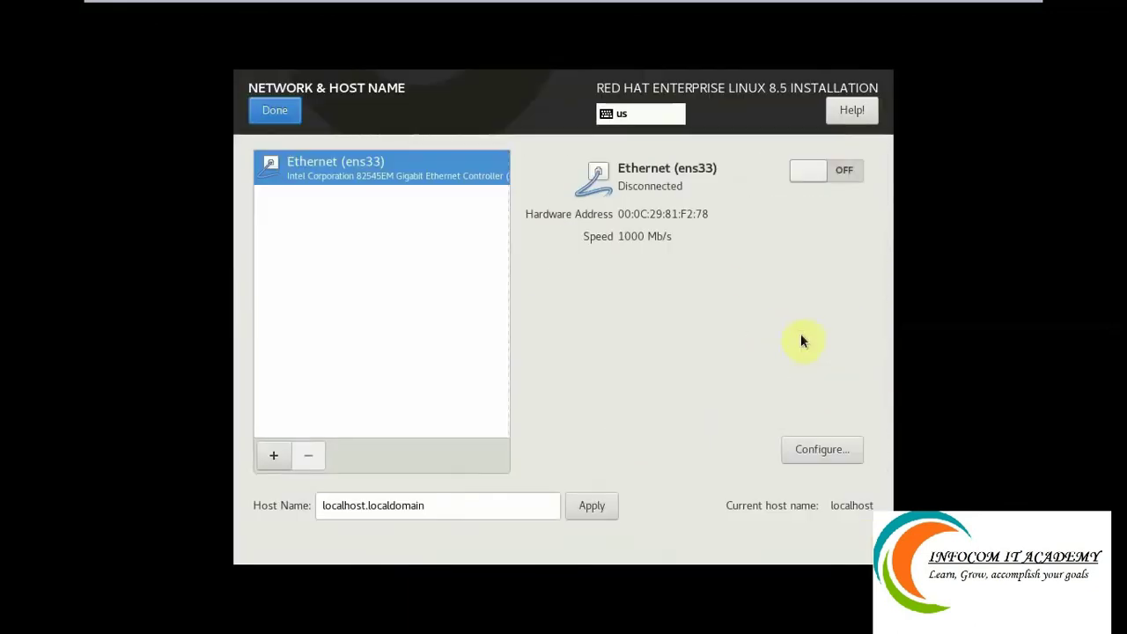
click(847, 173)
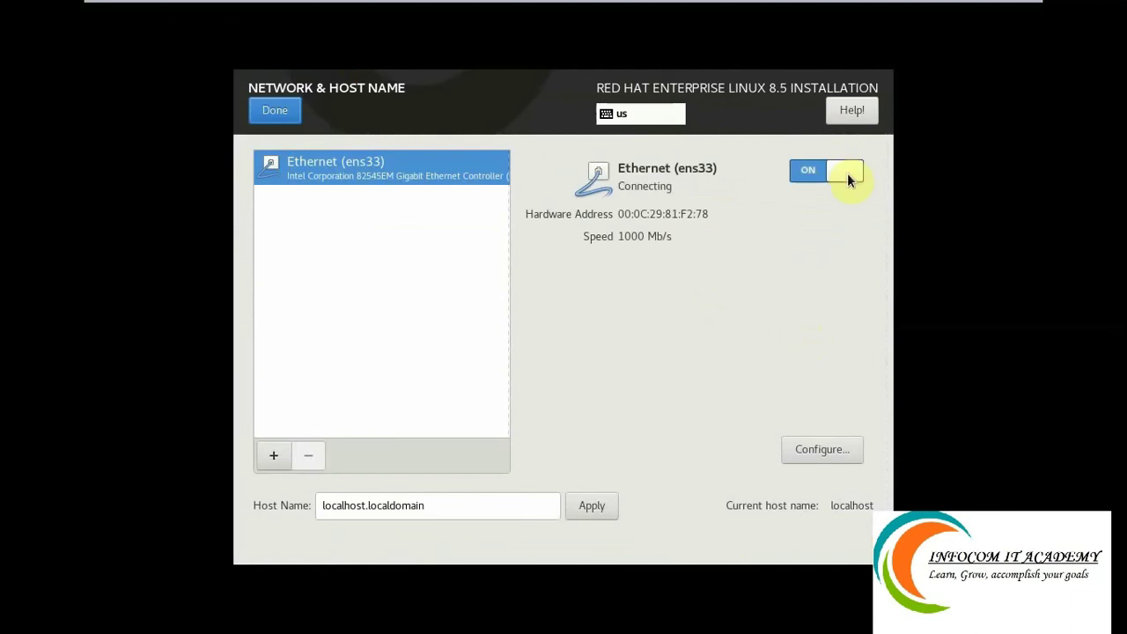
click(288, 116)
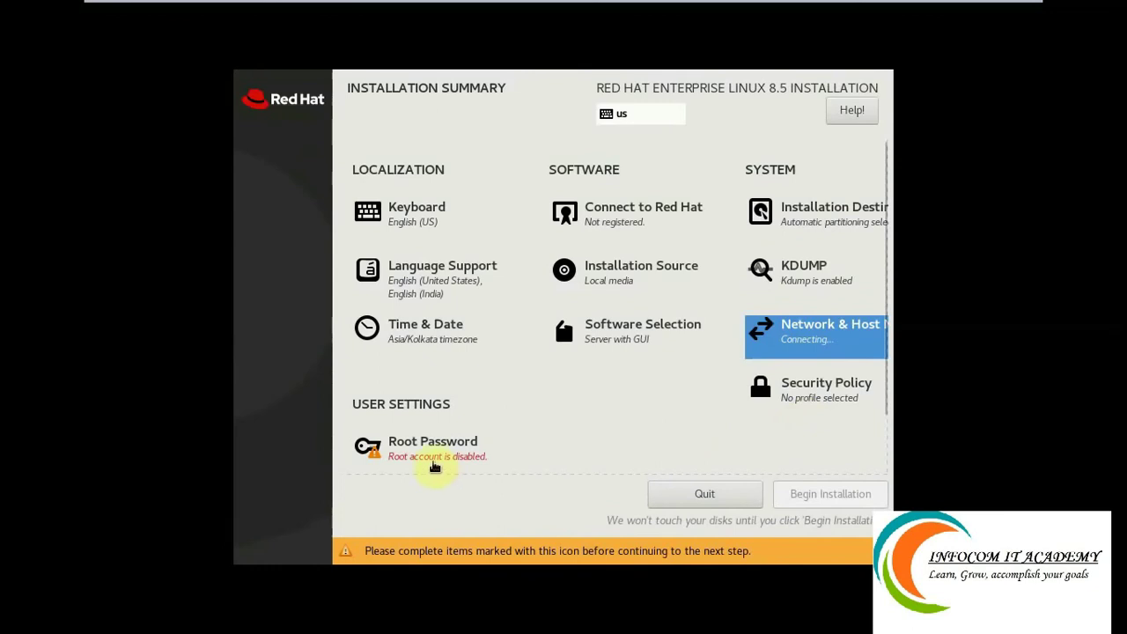
drag(890, 377, 898, 441)
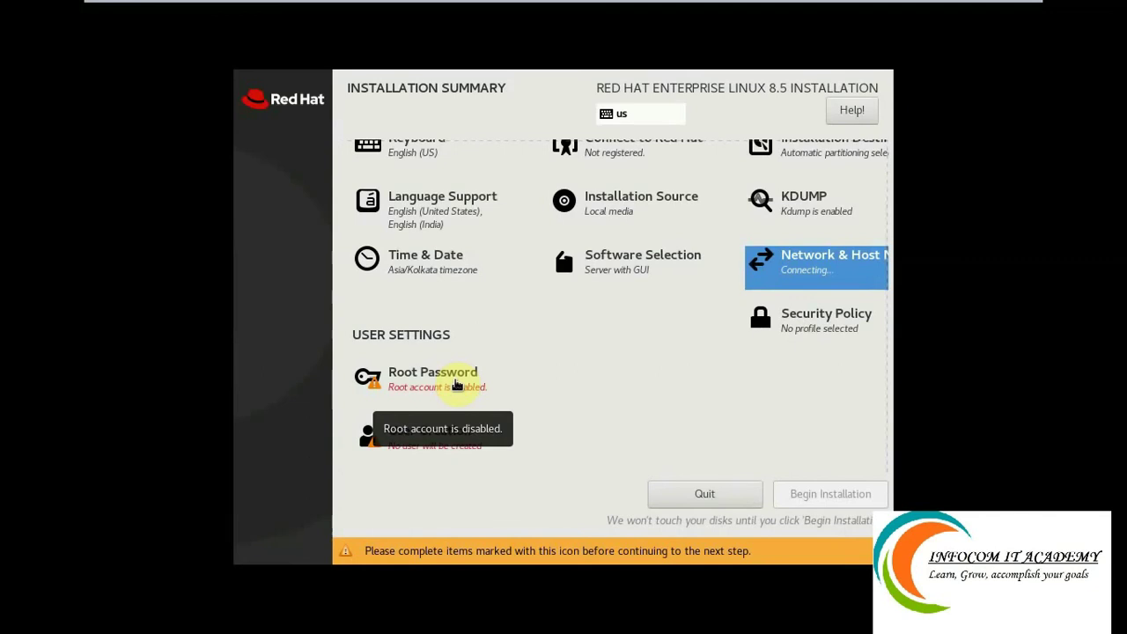
Enter and confirm the root password, accepting it despite the weak-password warning.
click(457, 385)
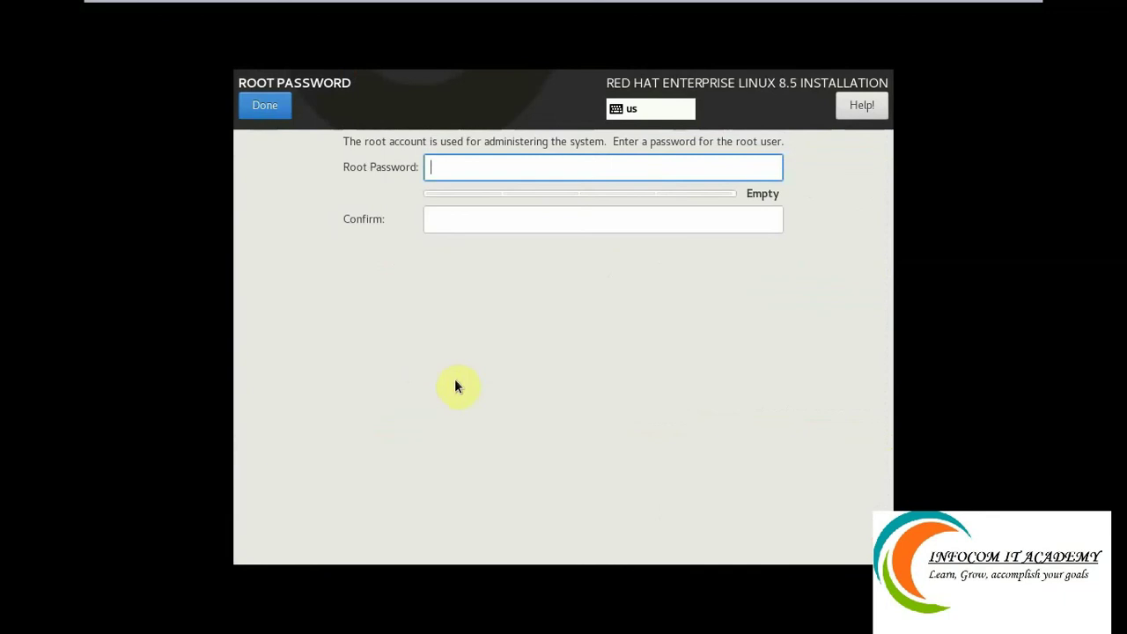
text(*****)
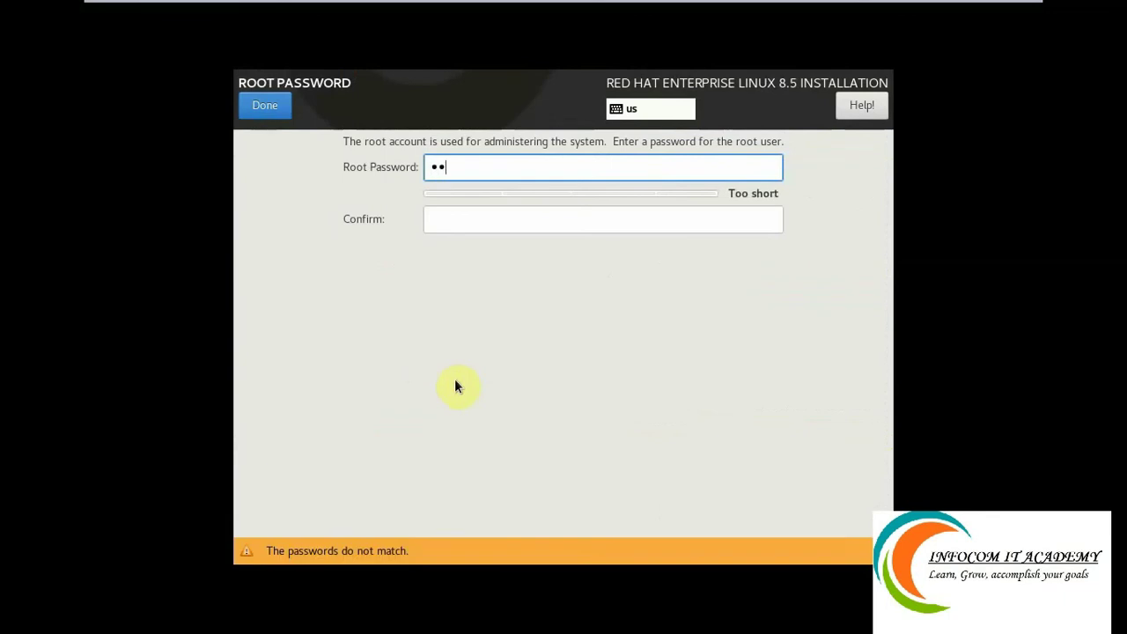
text(***)
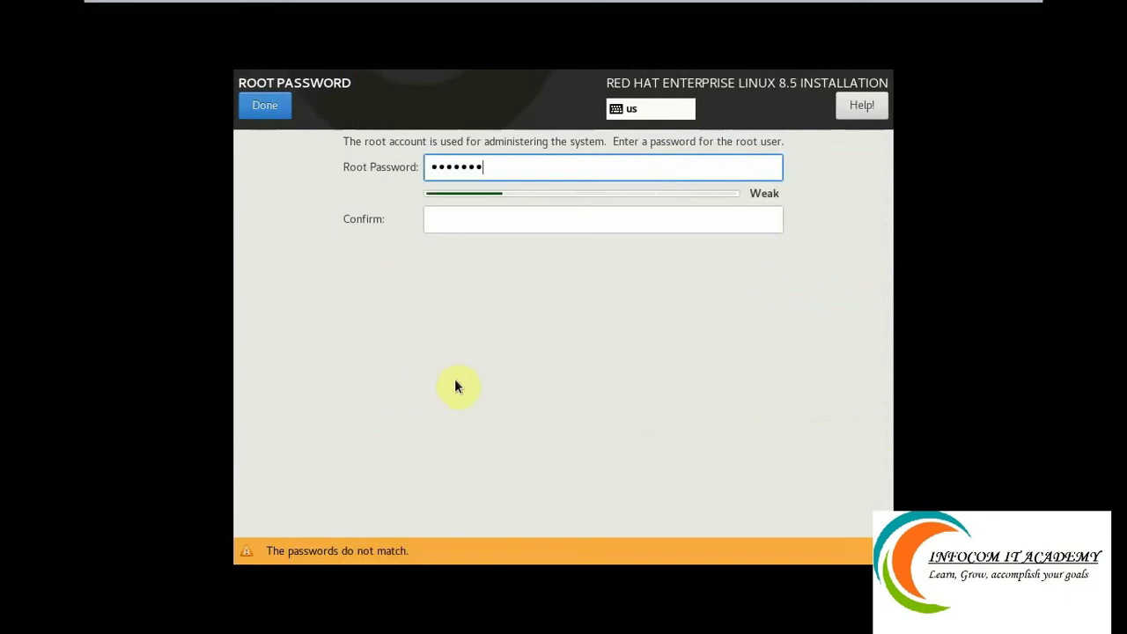
key(Tab)
text(*****)
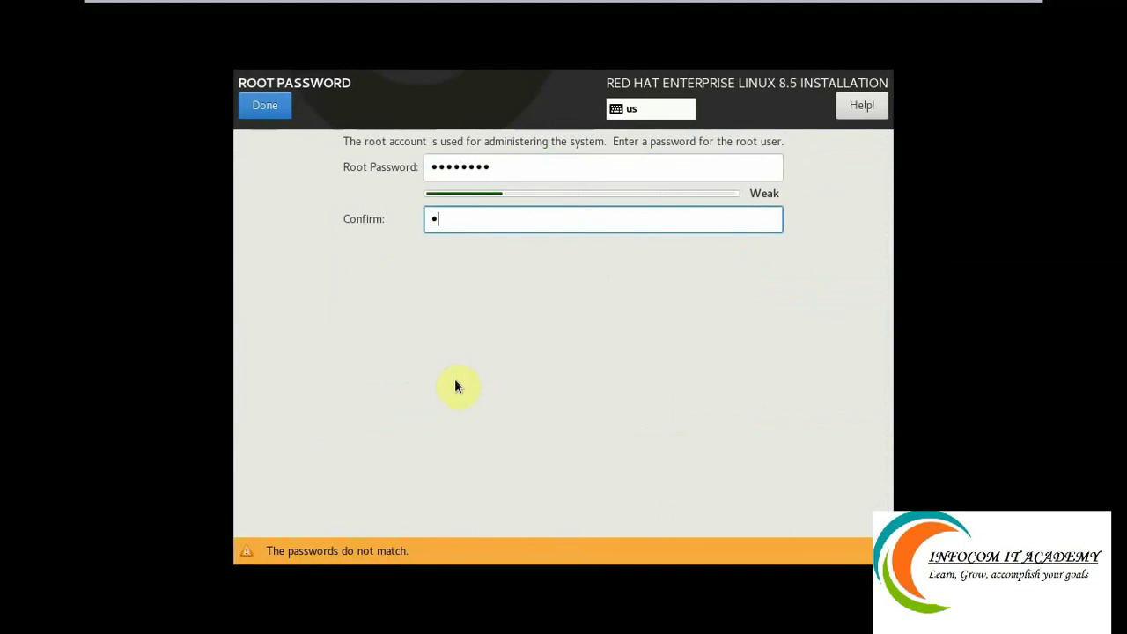
text(***)
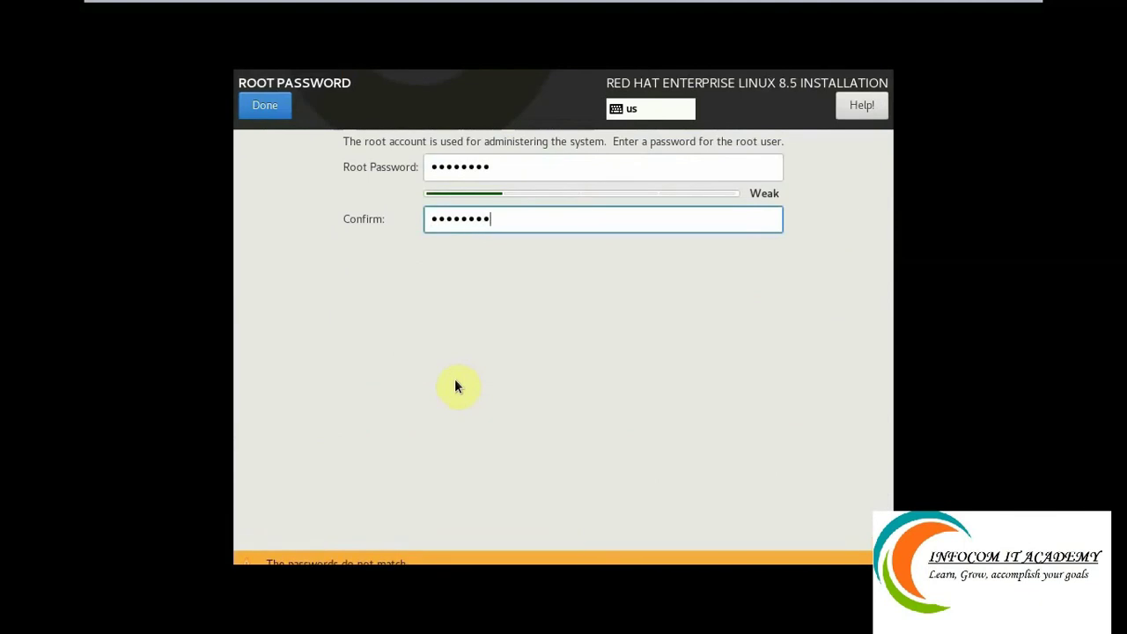
click(263, 111)
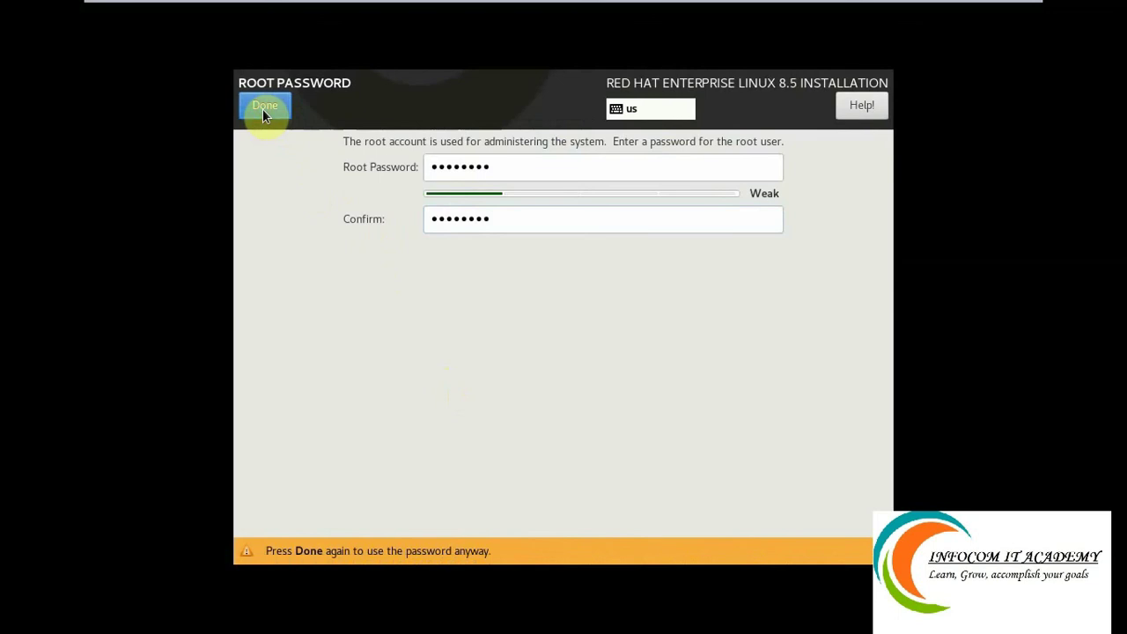
click(263, 108)
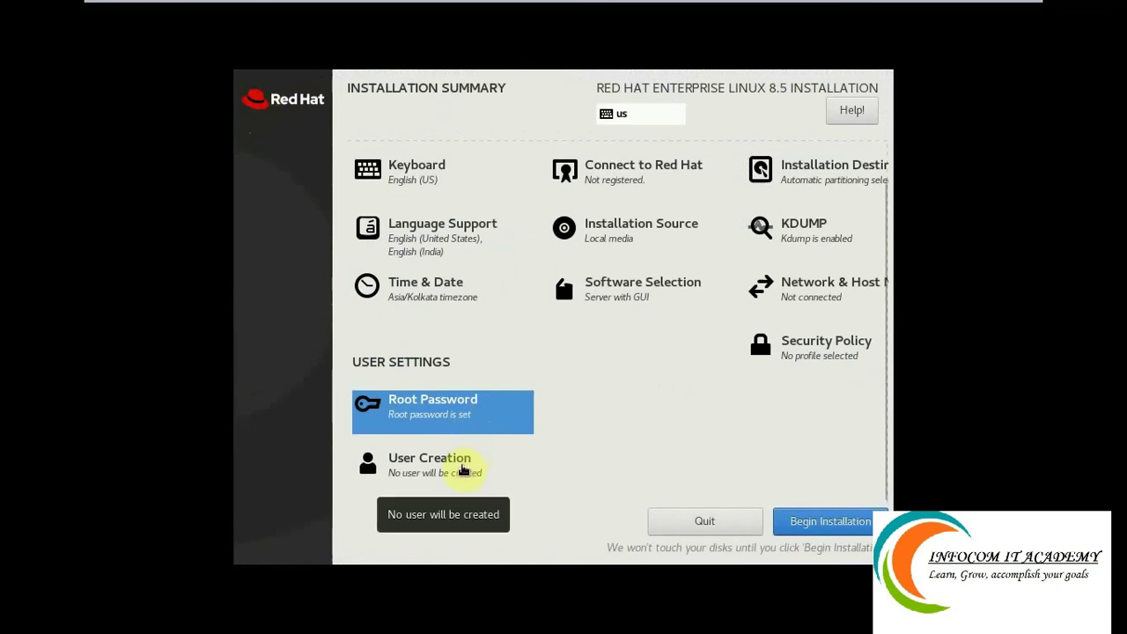
Create user 'infocom' with a password, confirm it, and accept the weak-password warning.
click(462, 471)
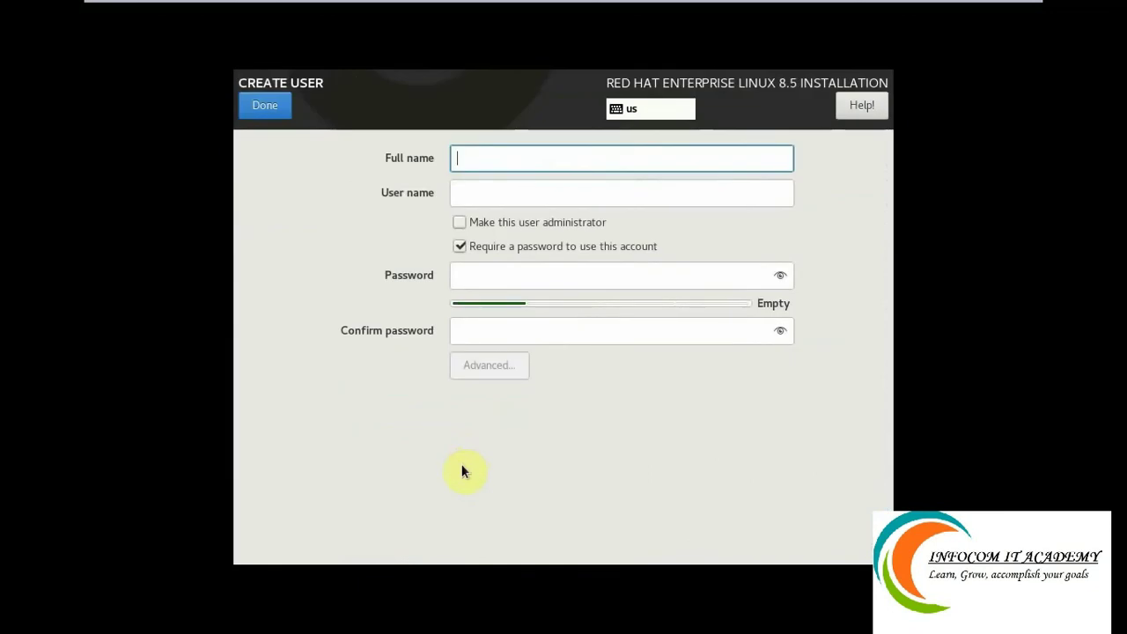
text(info)
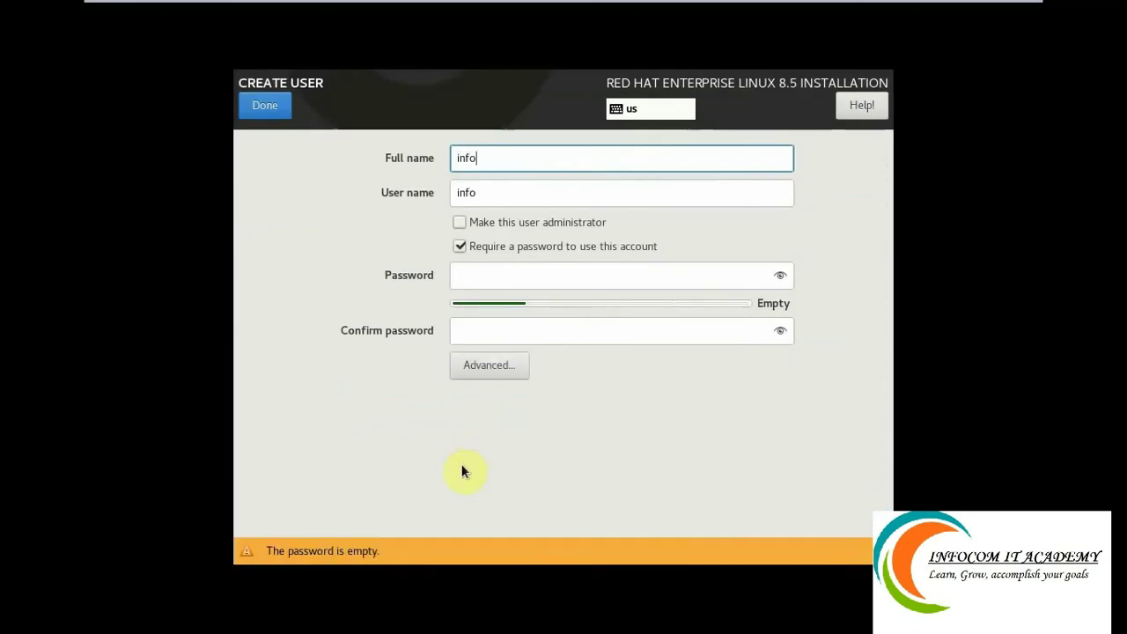
text(com)
click(493, 276)
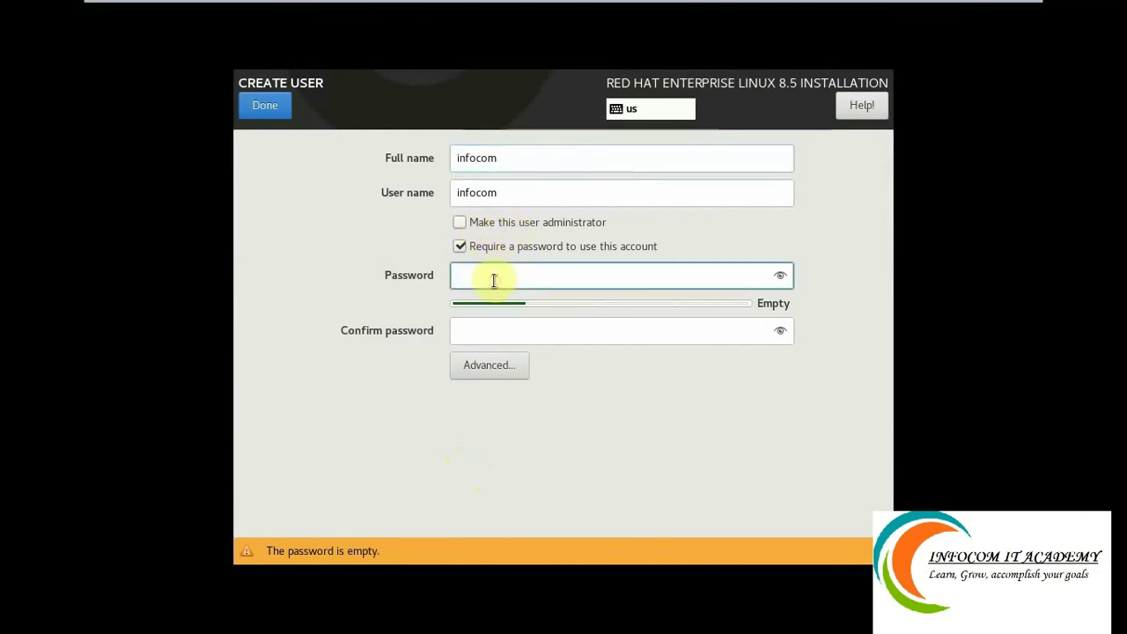
text(redhat123)
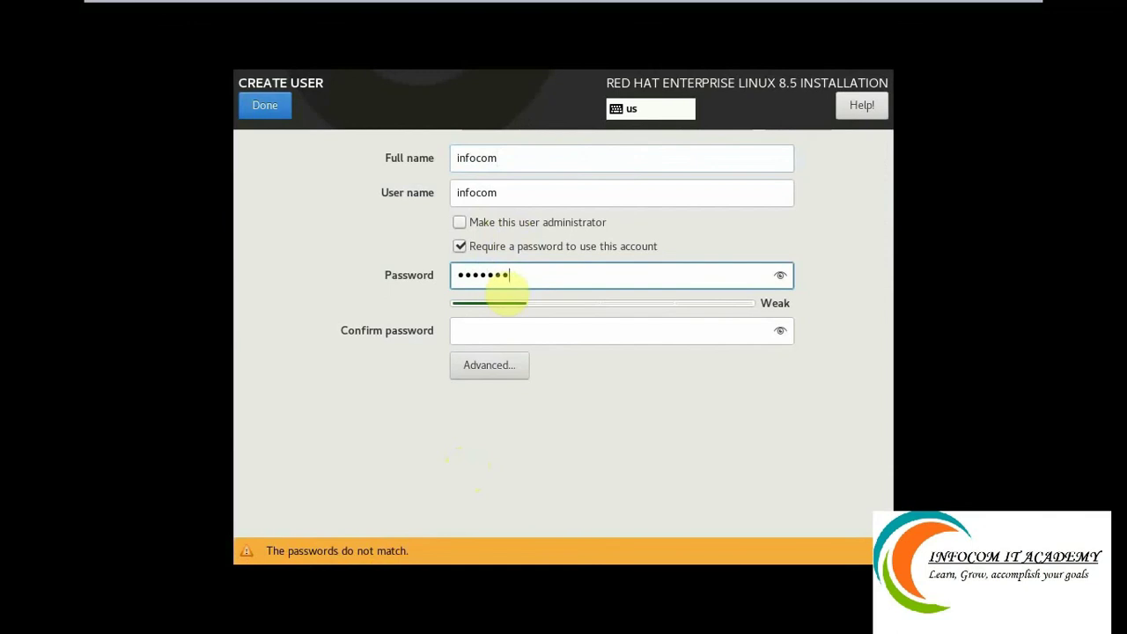
key(Tab)
text(redhat)
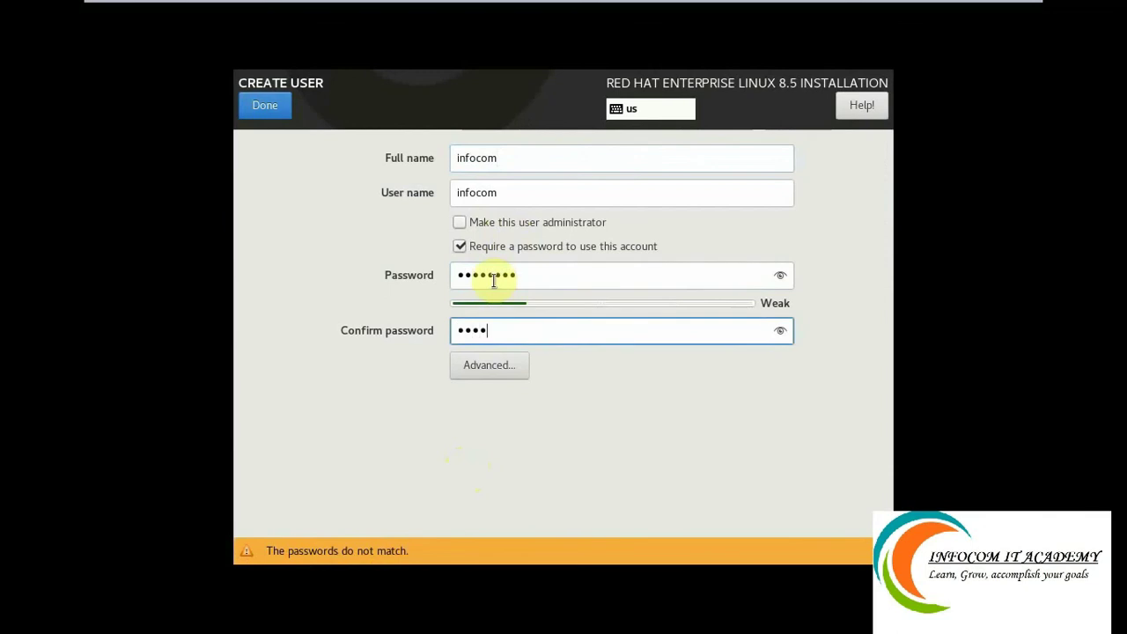
text(12)
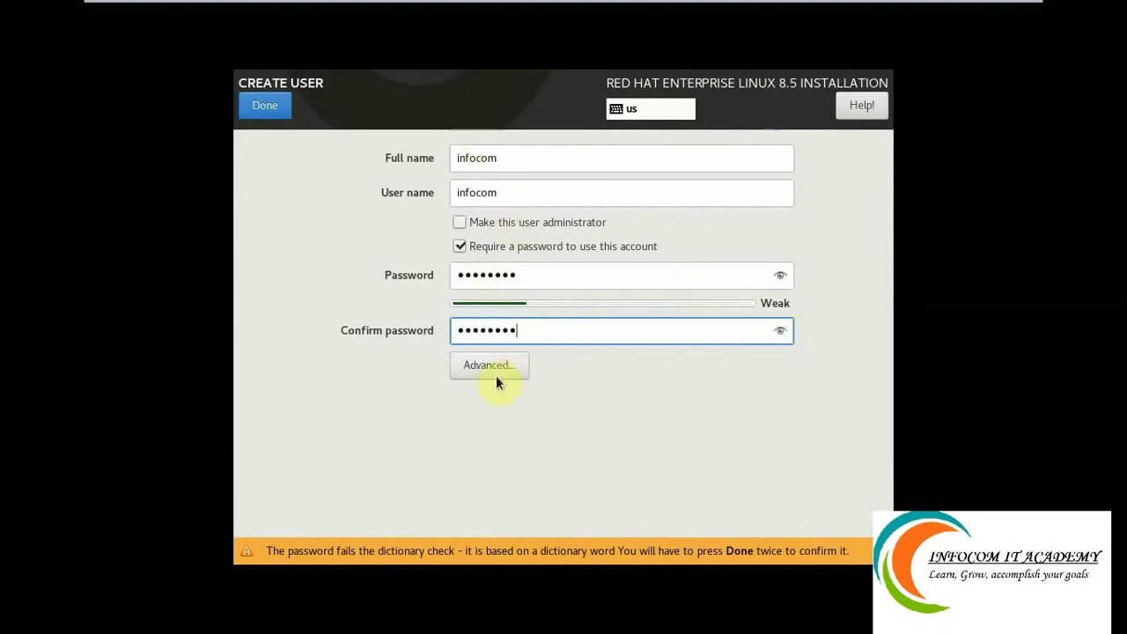
click(265, 108)
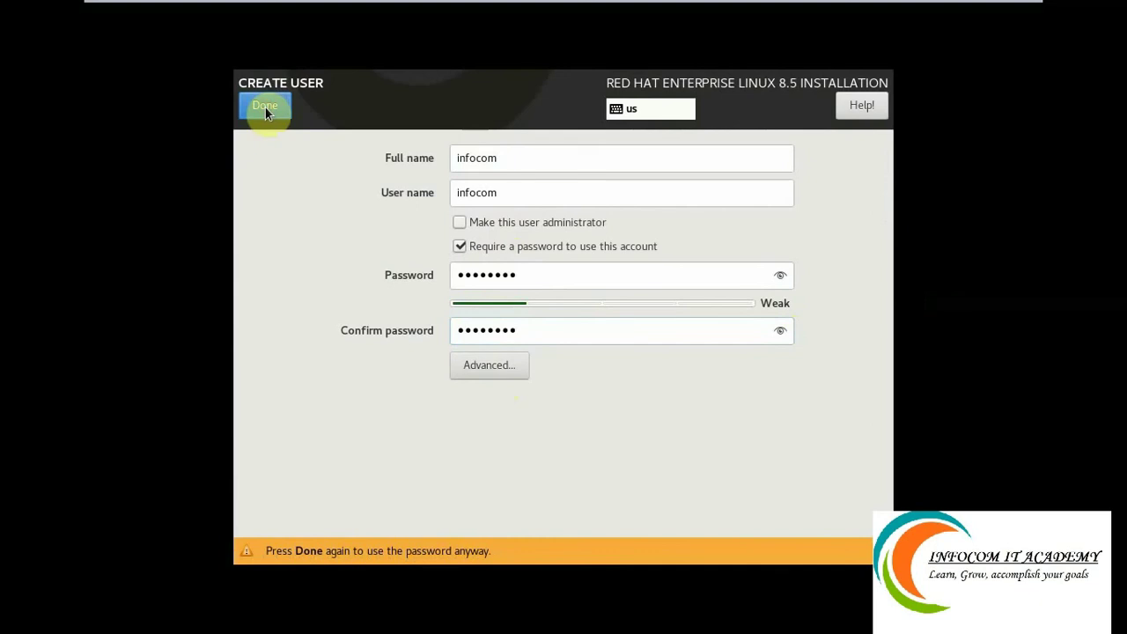
click(265, 108)
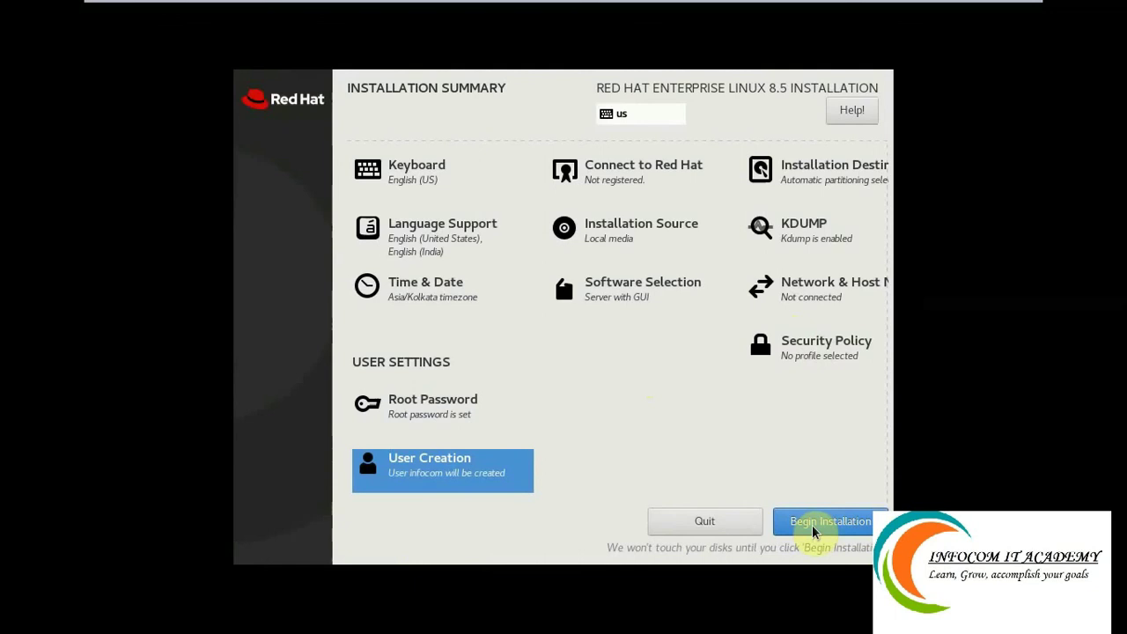
Begin the RHEL 8.5 installation and let packages install, reaching 59 of 1368.
click(814, 529)
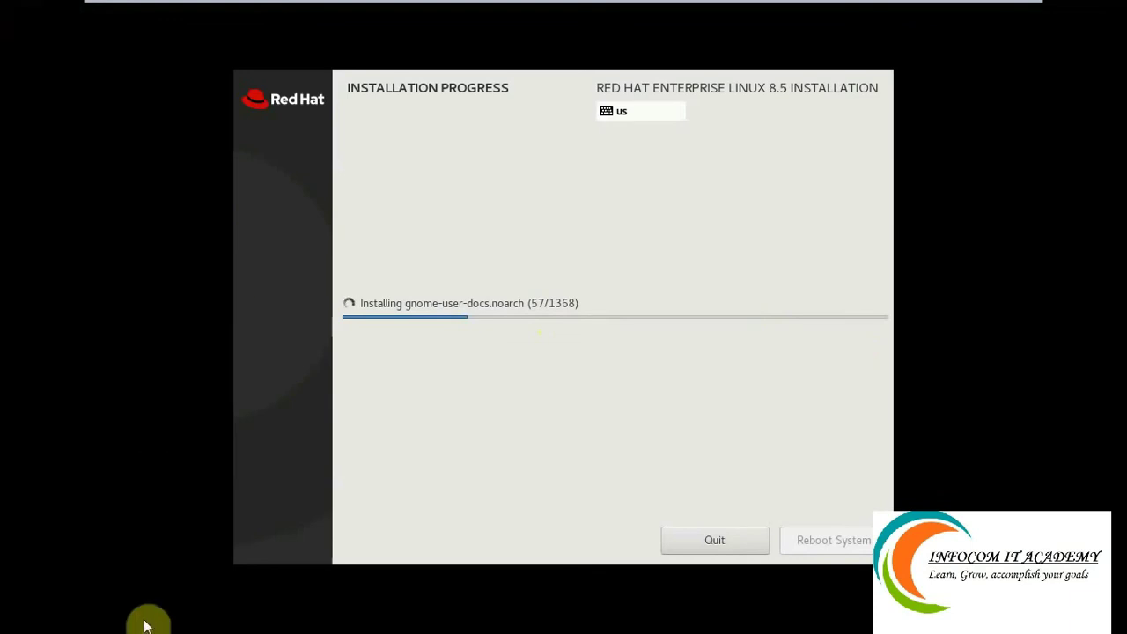
mouse_move(553, 5)
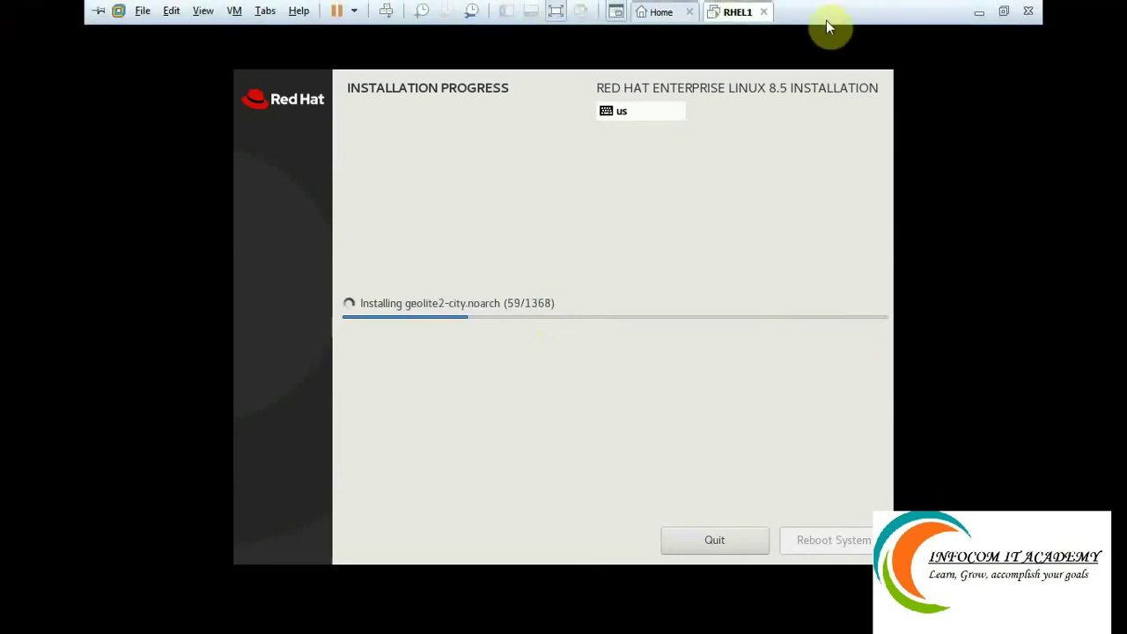
Exit full-screen view and let the RHEL 8.5 installation run until it shows Complete!
click(1002, 11)
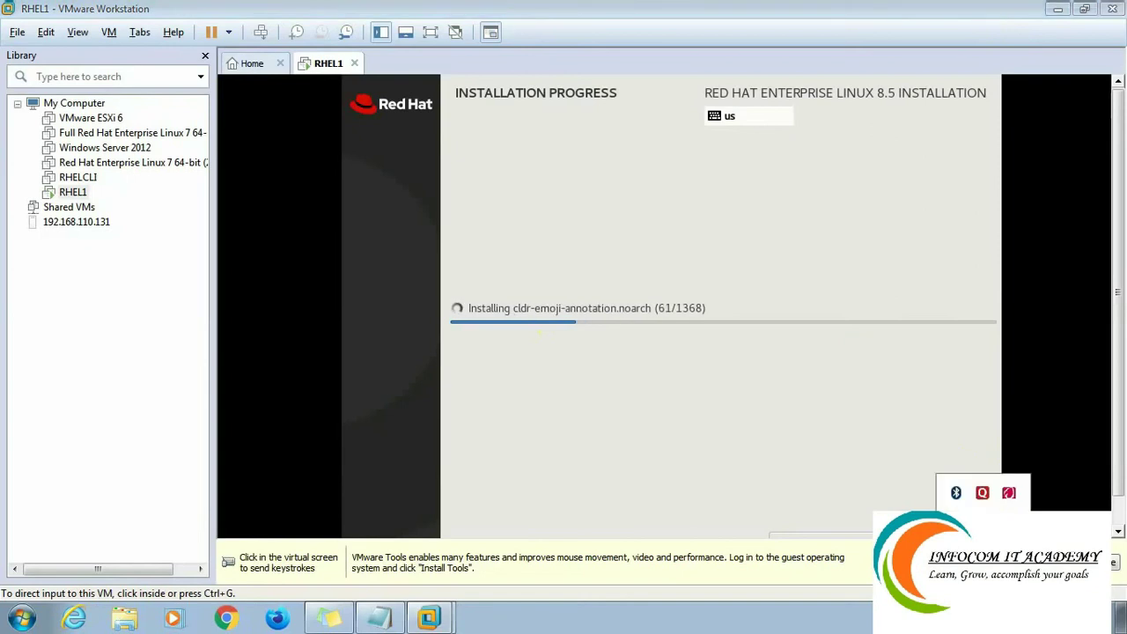
right_click(1009, 544)
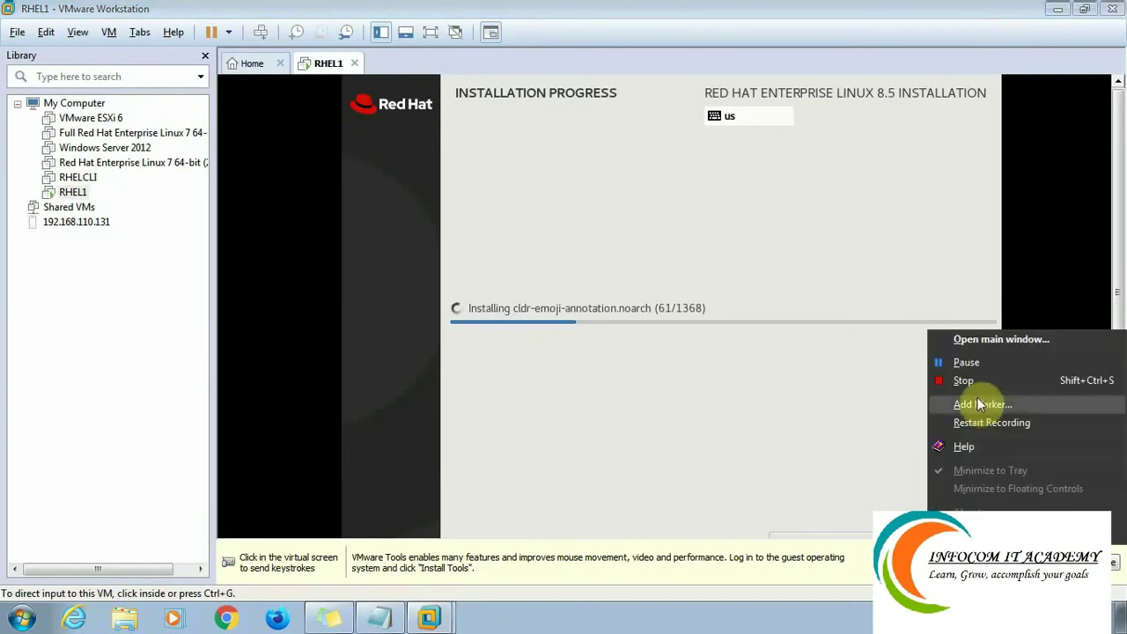
click(965, 362)
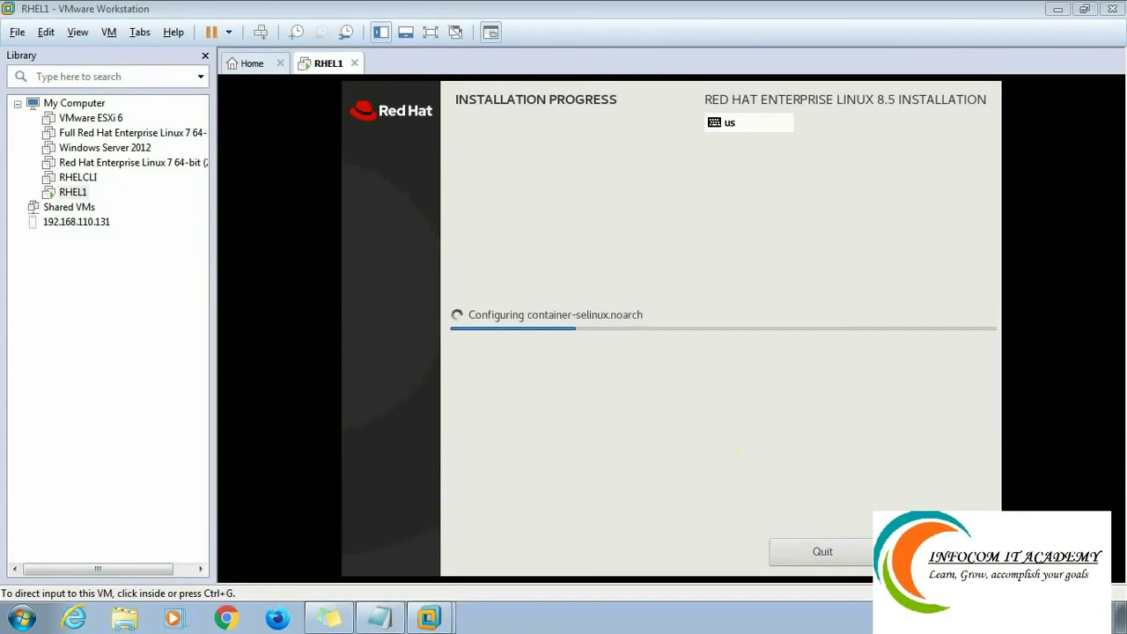
click(984, 618)
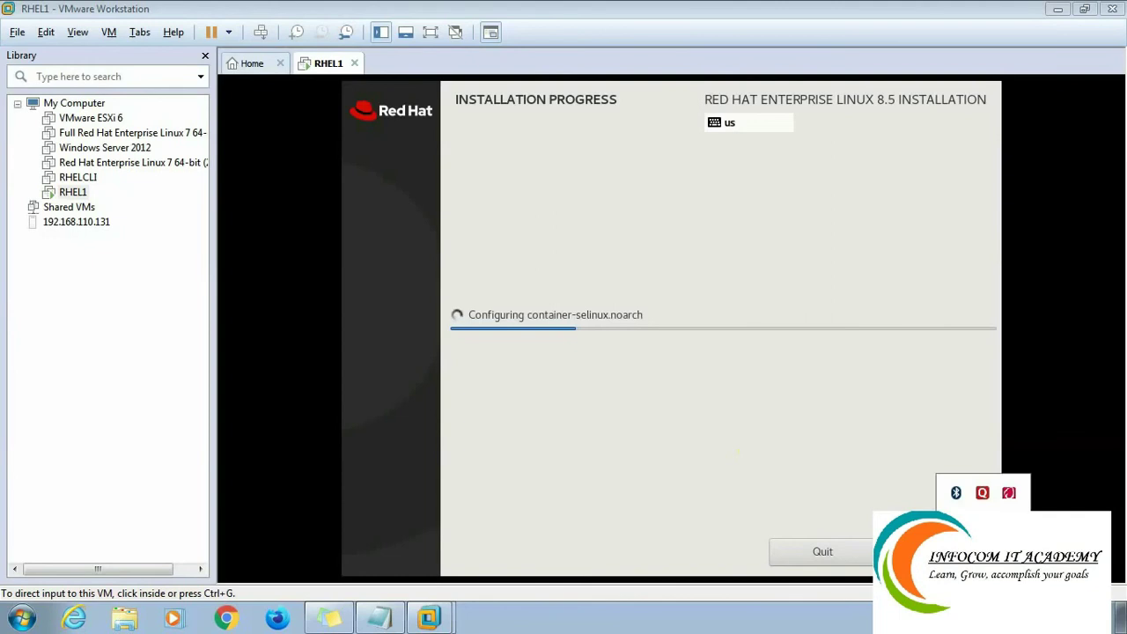
right_click(1009, 492)
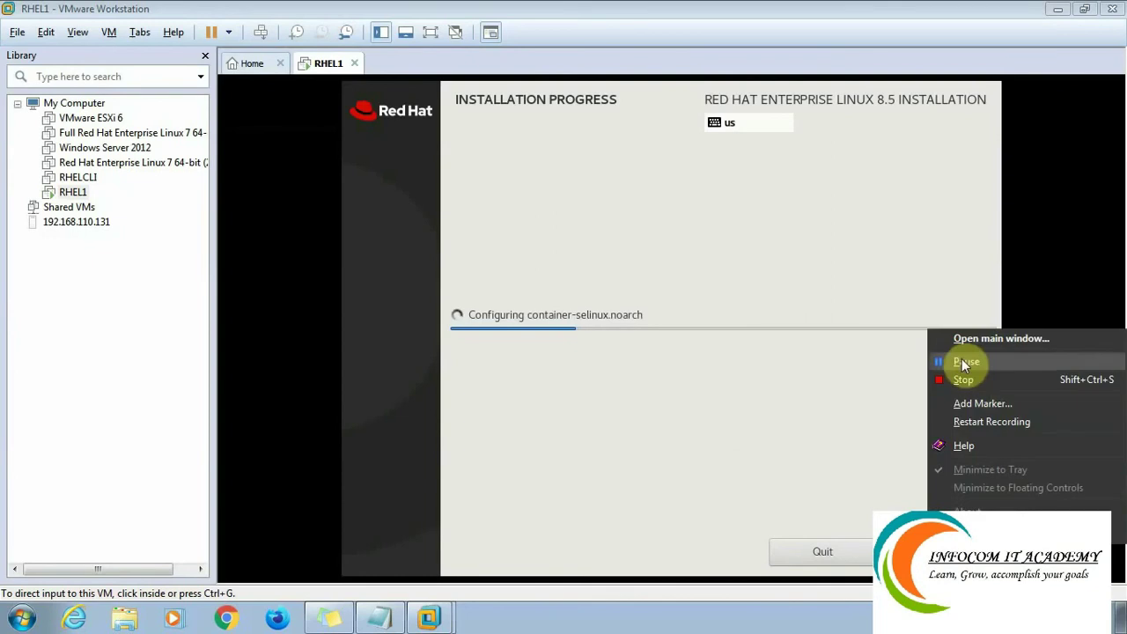
click(958, 361)
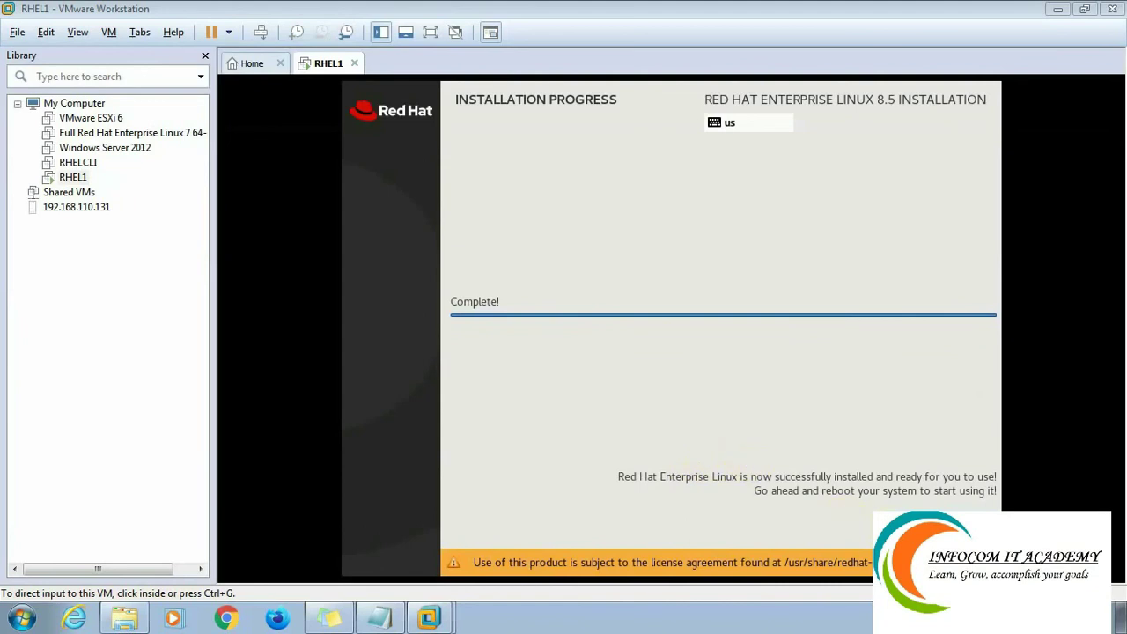
Focus the RHEL1 console and choose Reboot System on the completed installation screen.
click(954, 525)
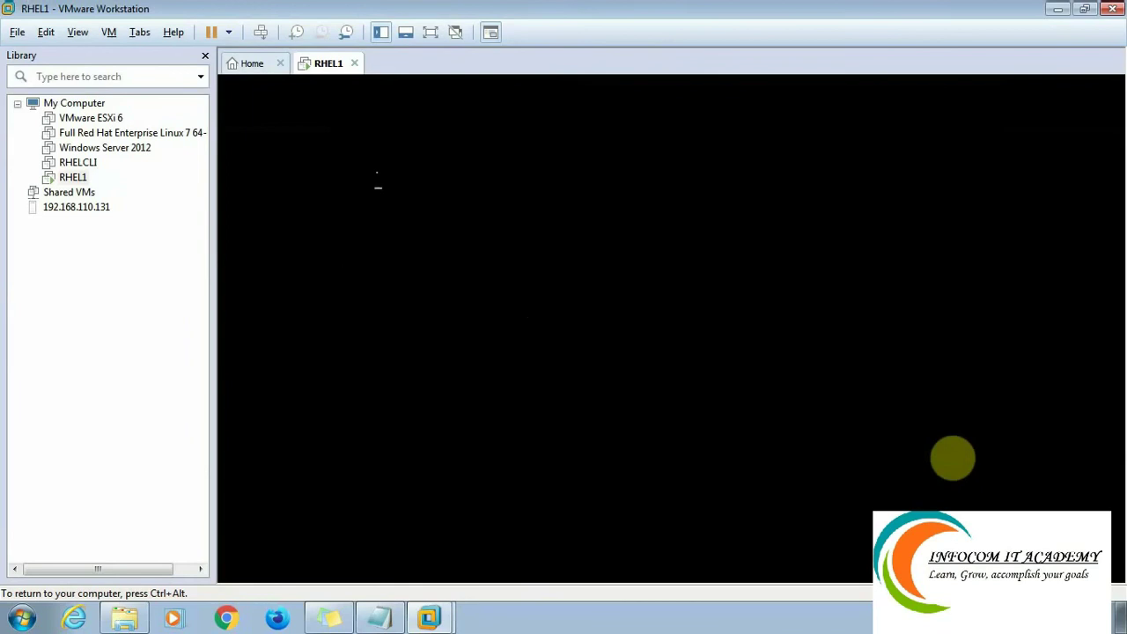
Boot the default GRUB entry, release input with Ctrl+Alt, and show RHEL1 full screen.
key(Return)
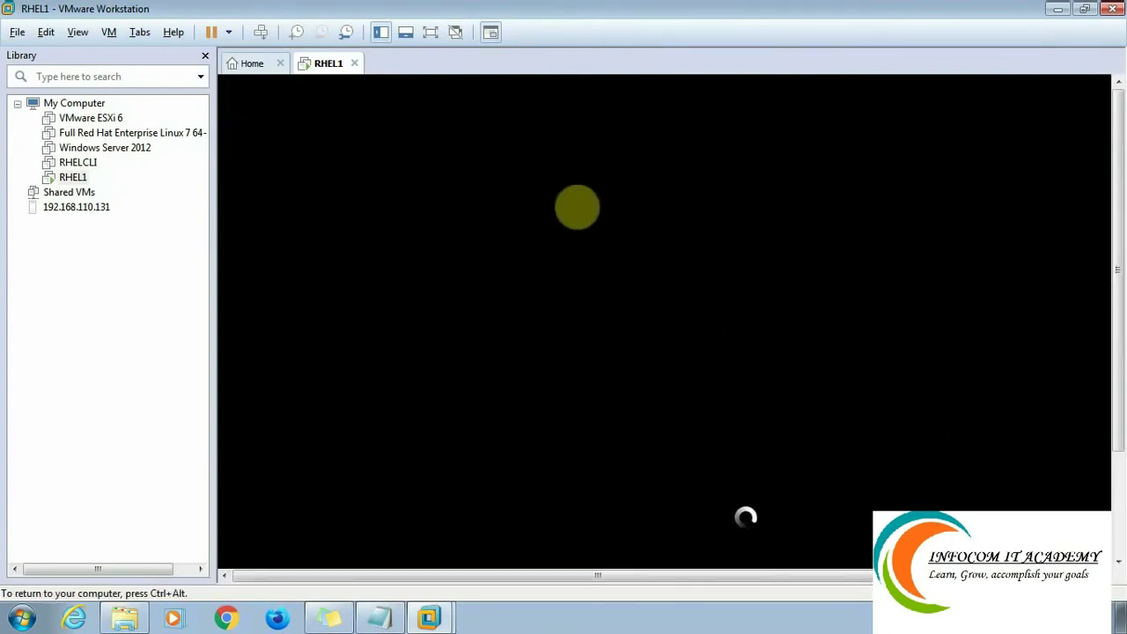
key(ctrl+alt)
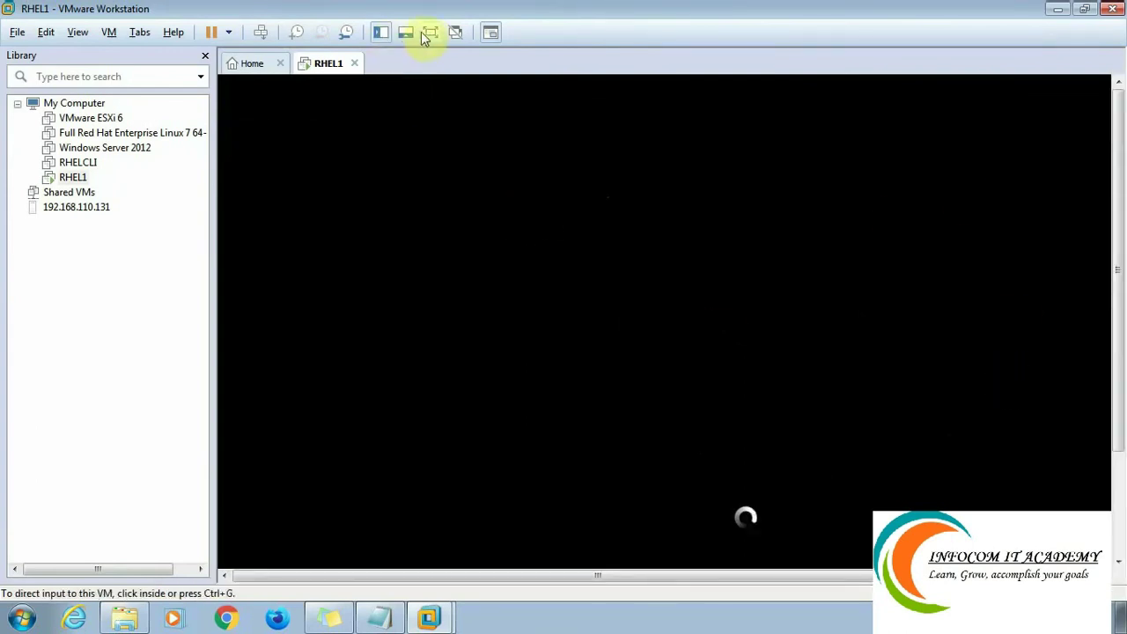
click(429, 33)
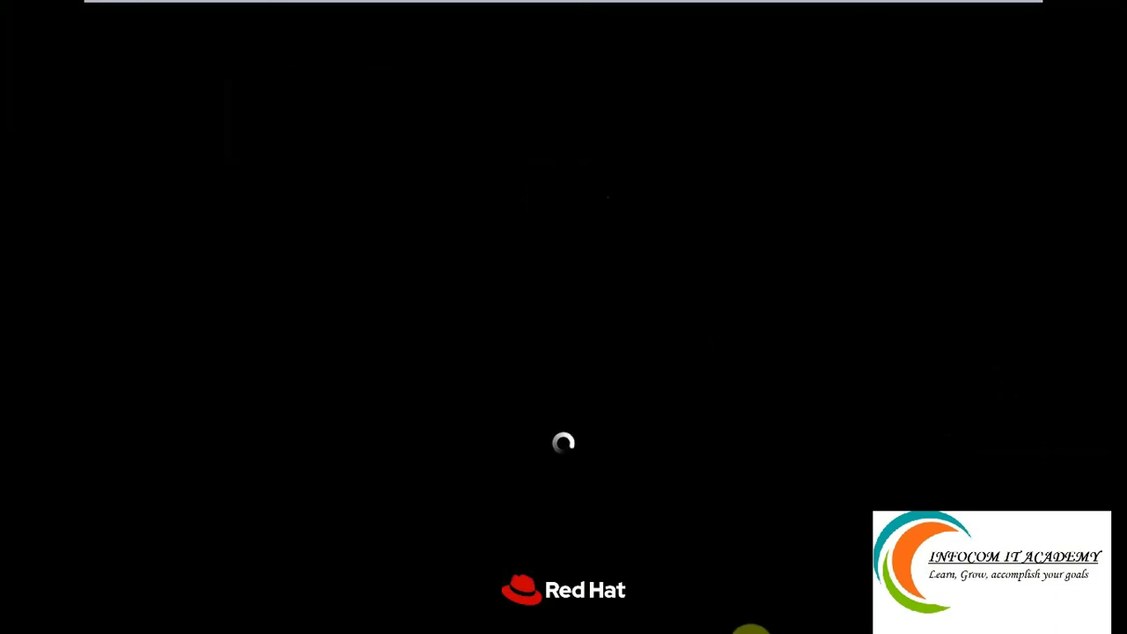
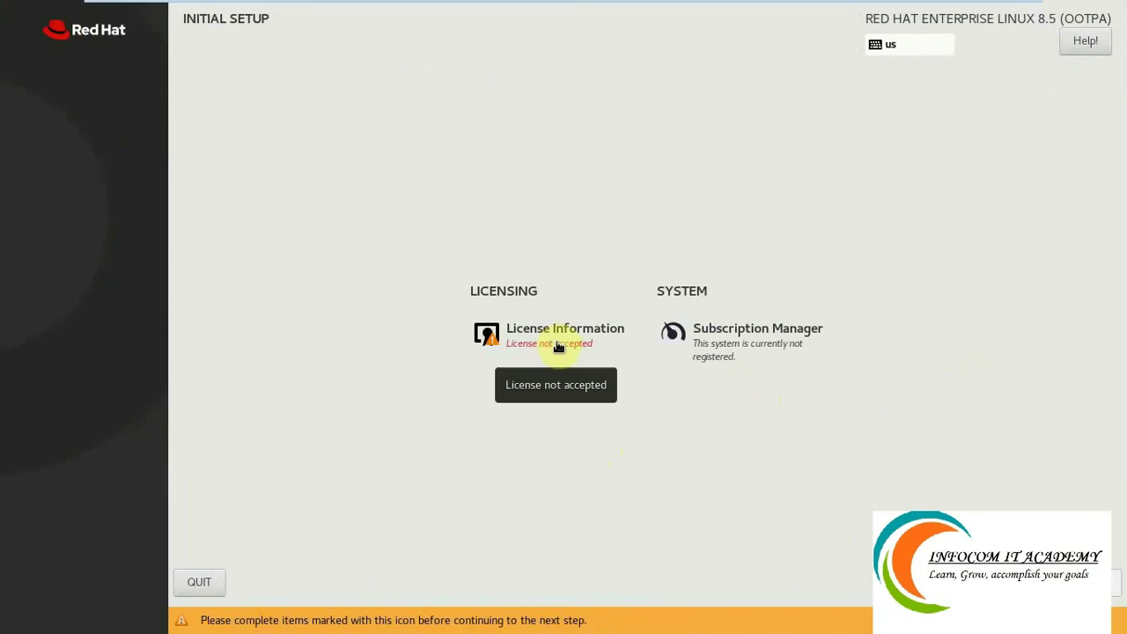
Accept the Red Hat license agreement on the License Information page and return to initial setup.
click(559, 347)
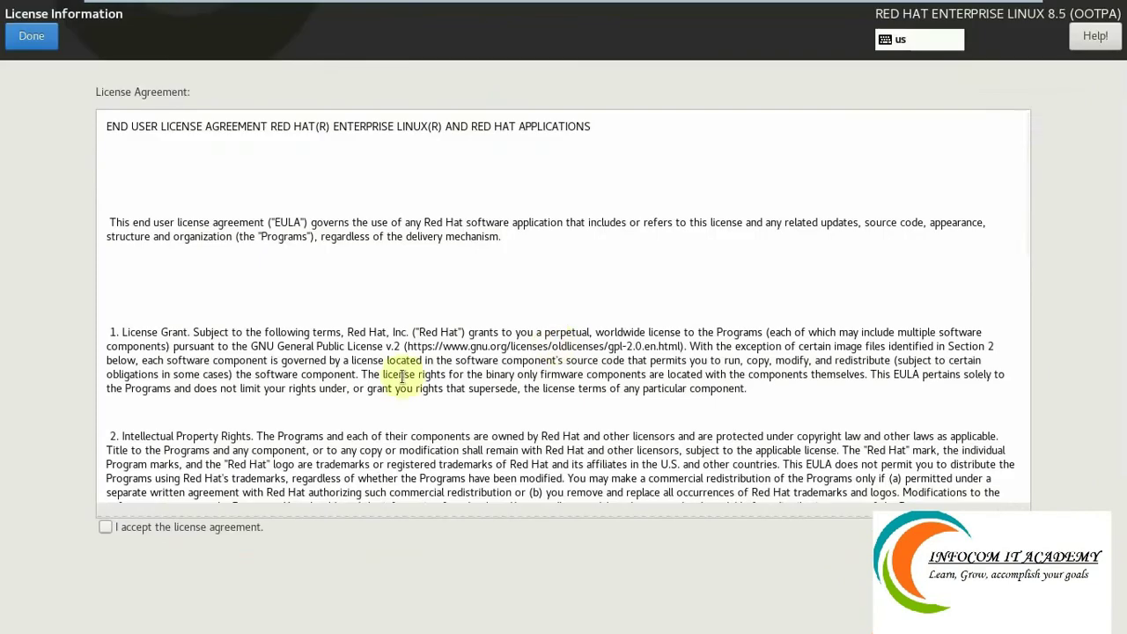
click(106, 527)
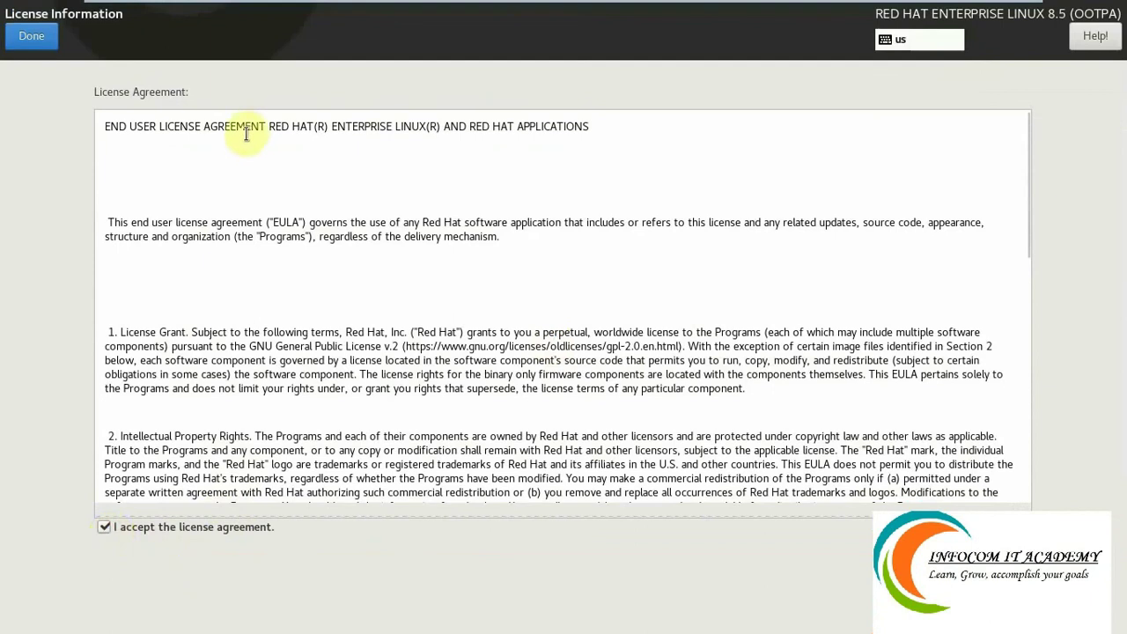
click(24, 39)
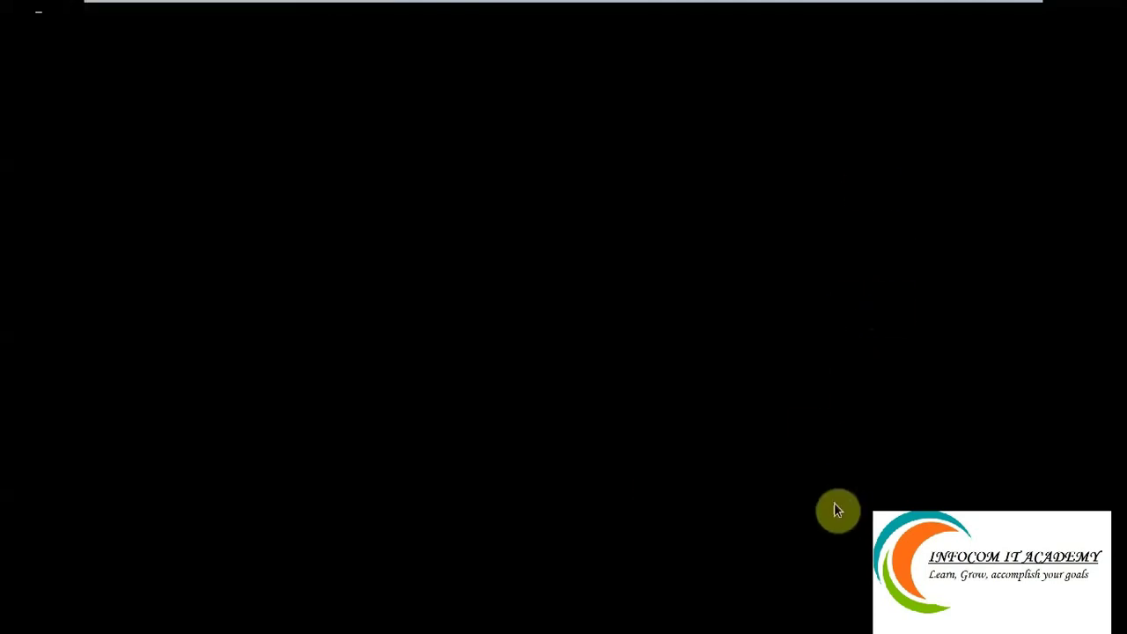
Leave full screen and direct keyboard input into the RHEL virtual machine.
mouse_move(963, 7)
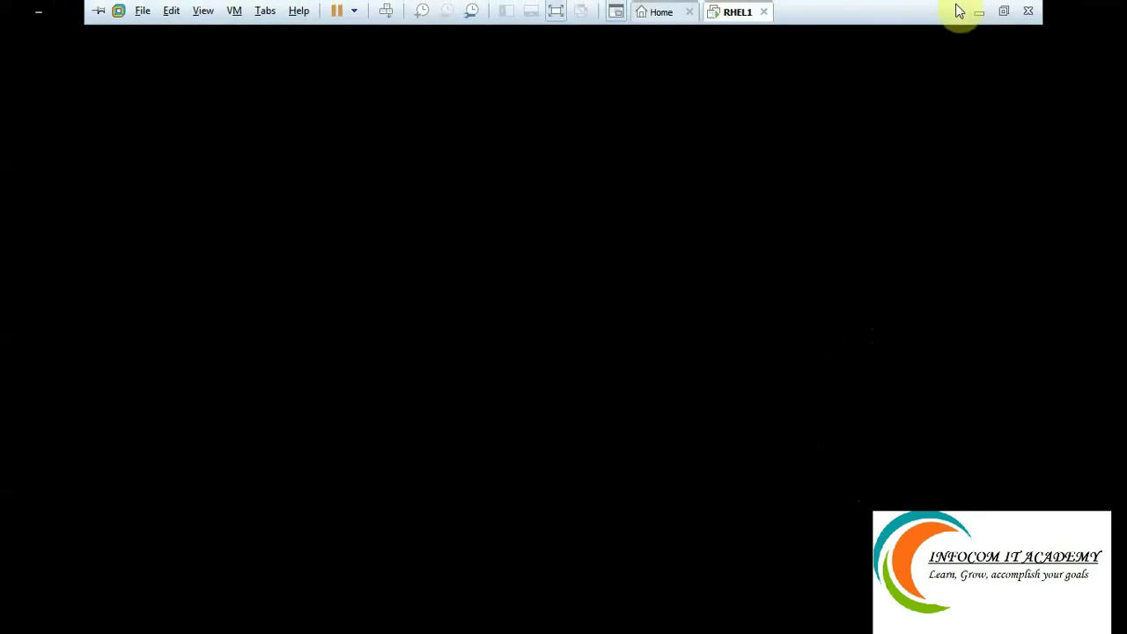
click(1004, 15)
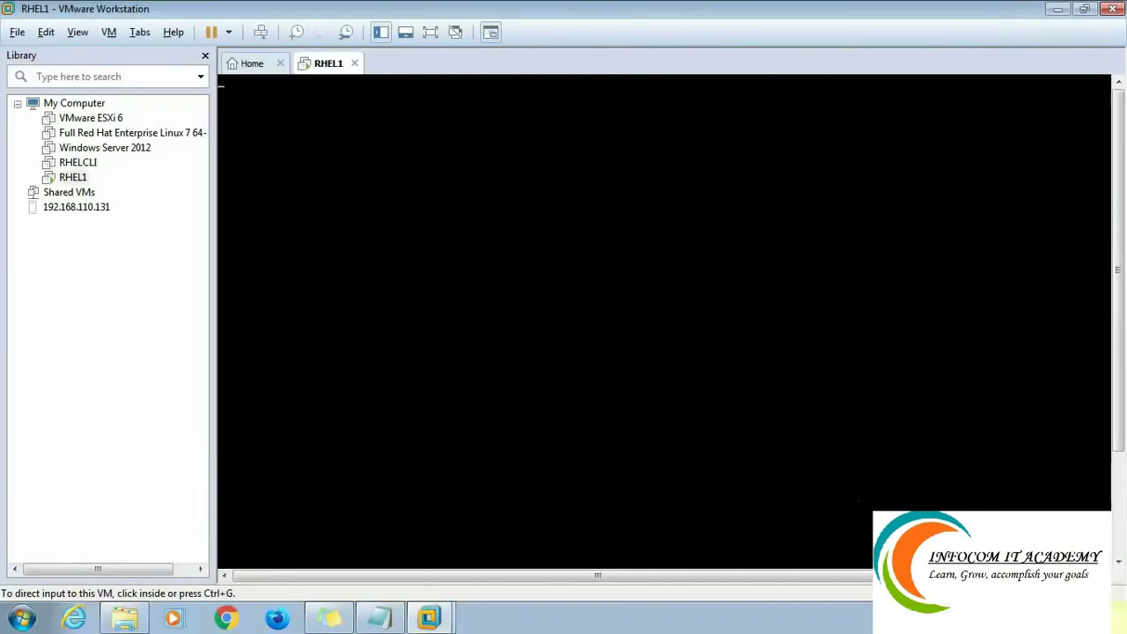
click(984, 618)
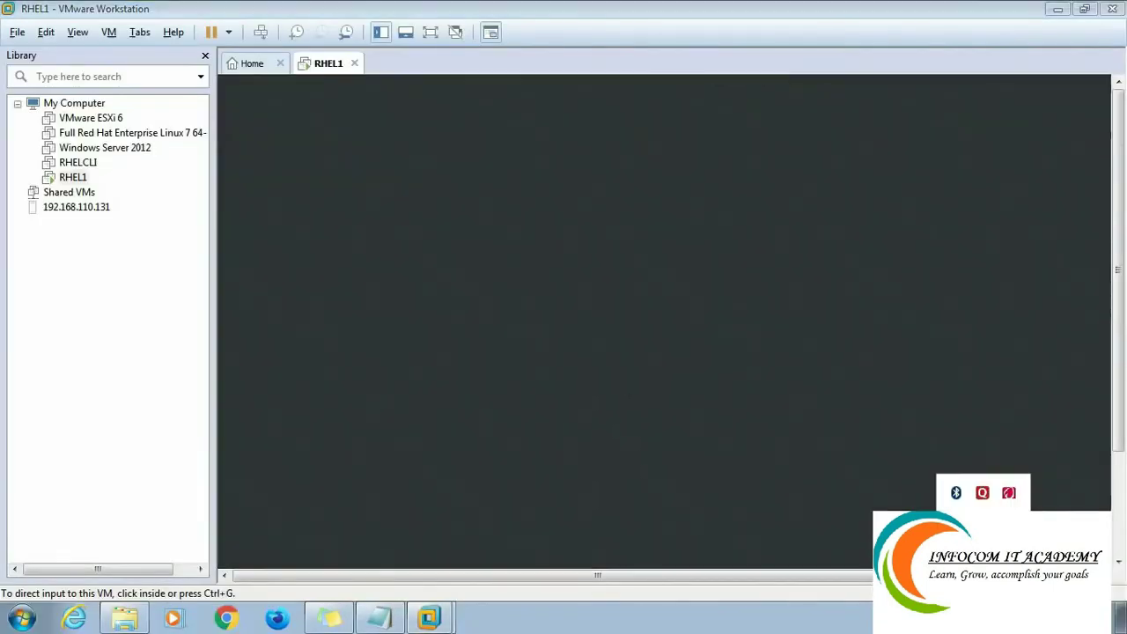
right_click(1009, 492)
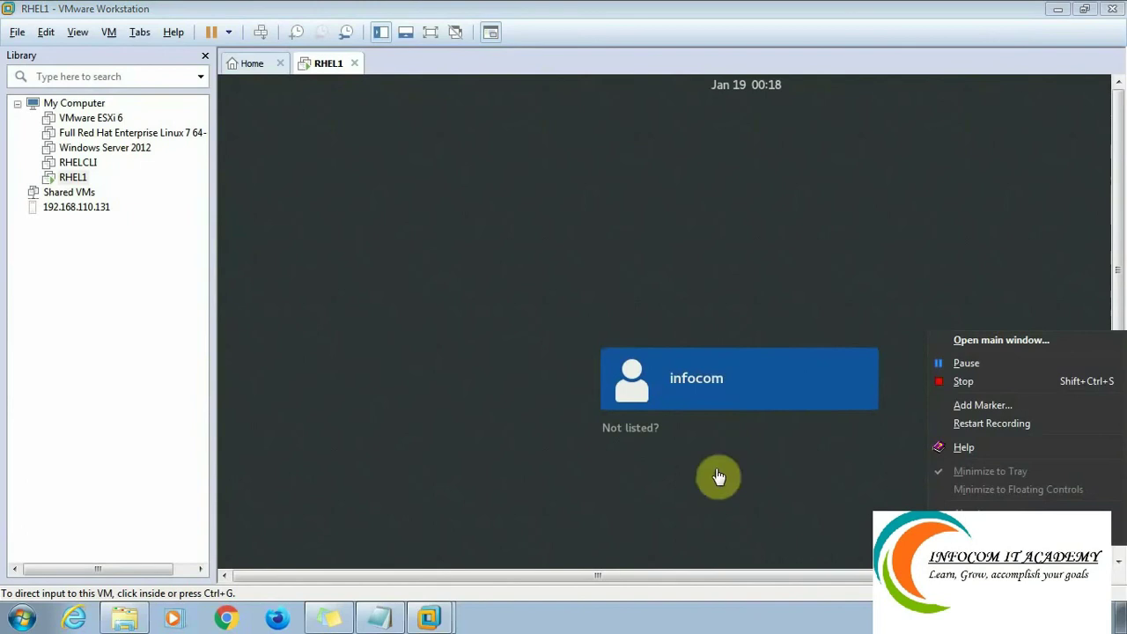
click(743, 479)
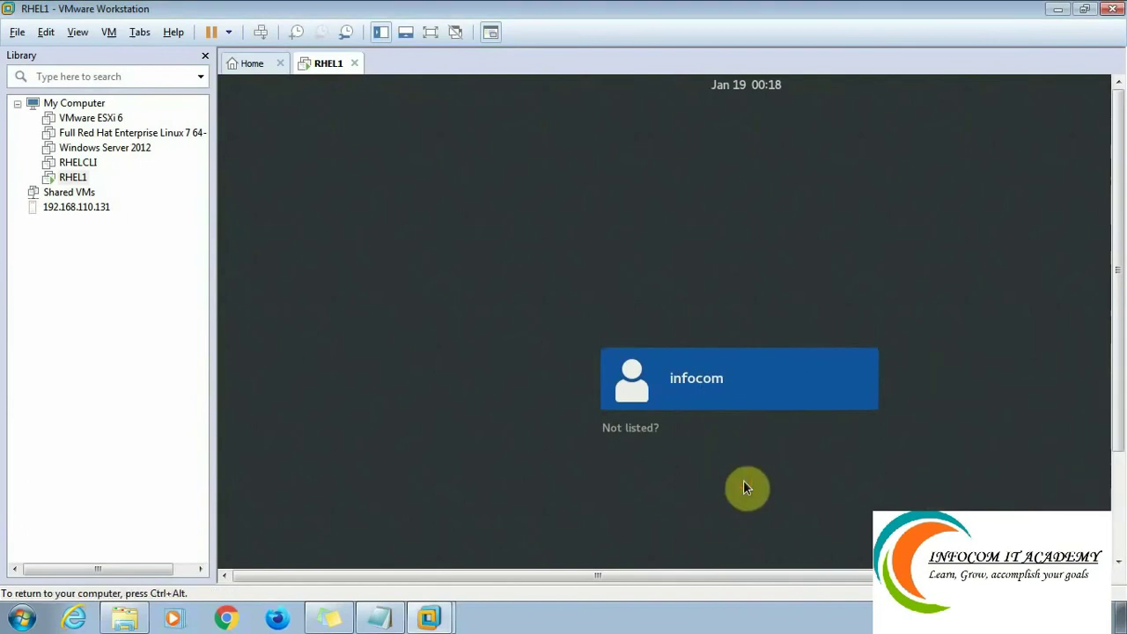
Sign in as root via Not listed?, retrying the password, then return to full screen.
click(631, 429)
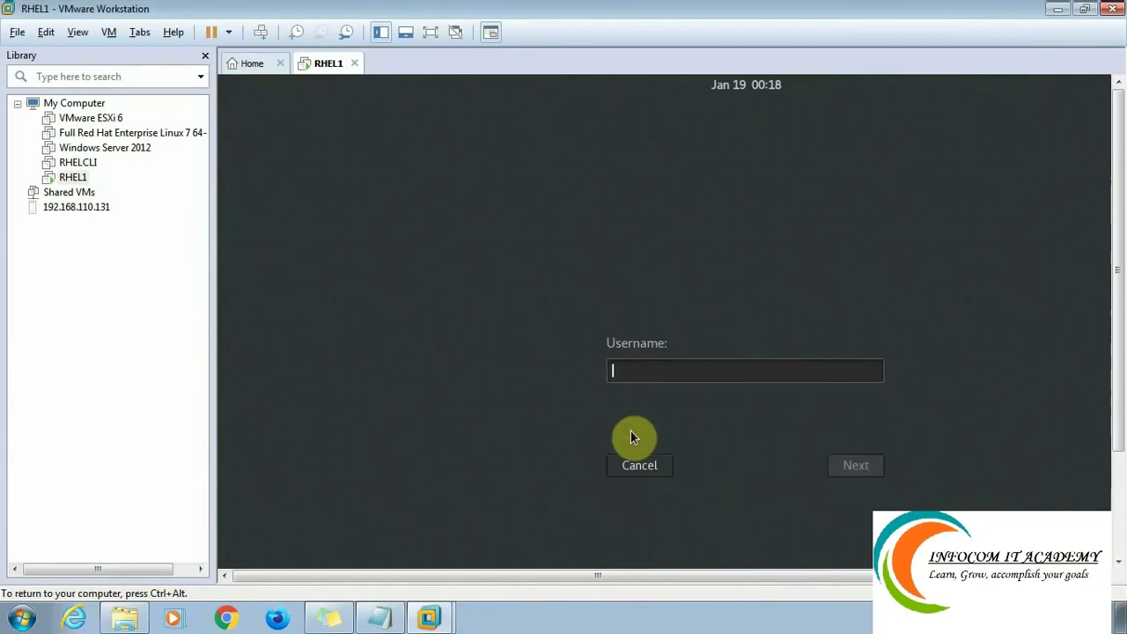
text(root)
key(Return)
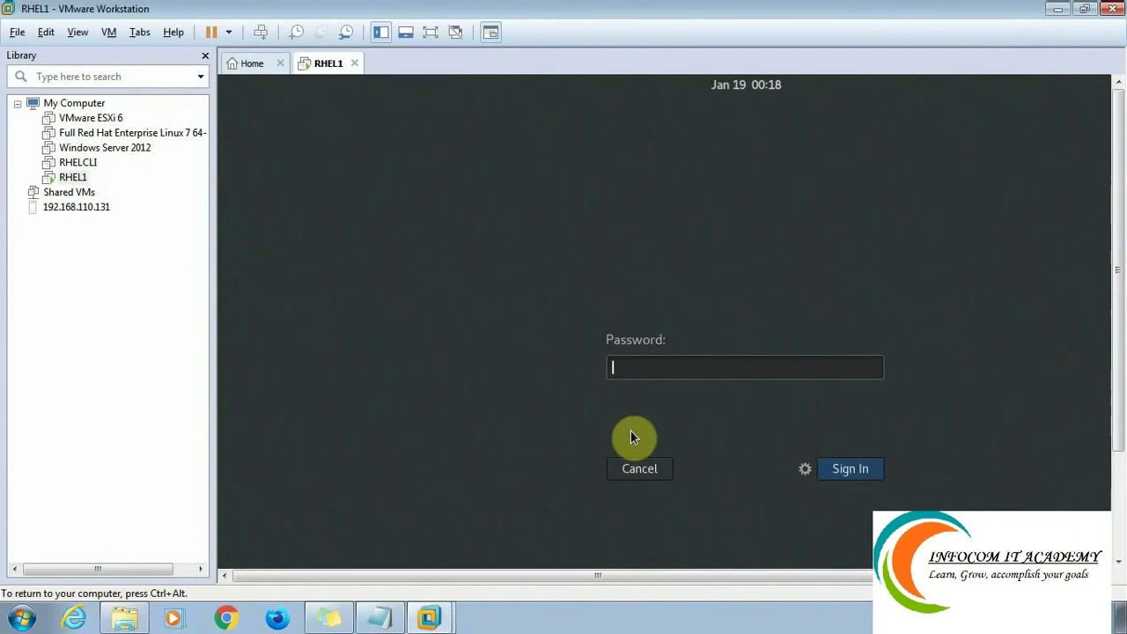
text(*****)
key(Return)
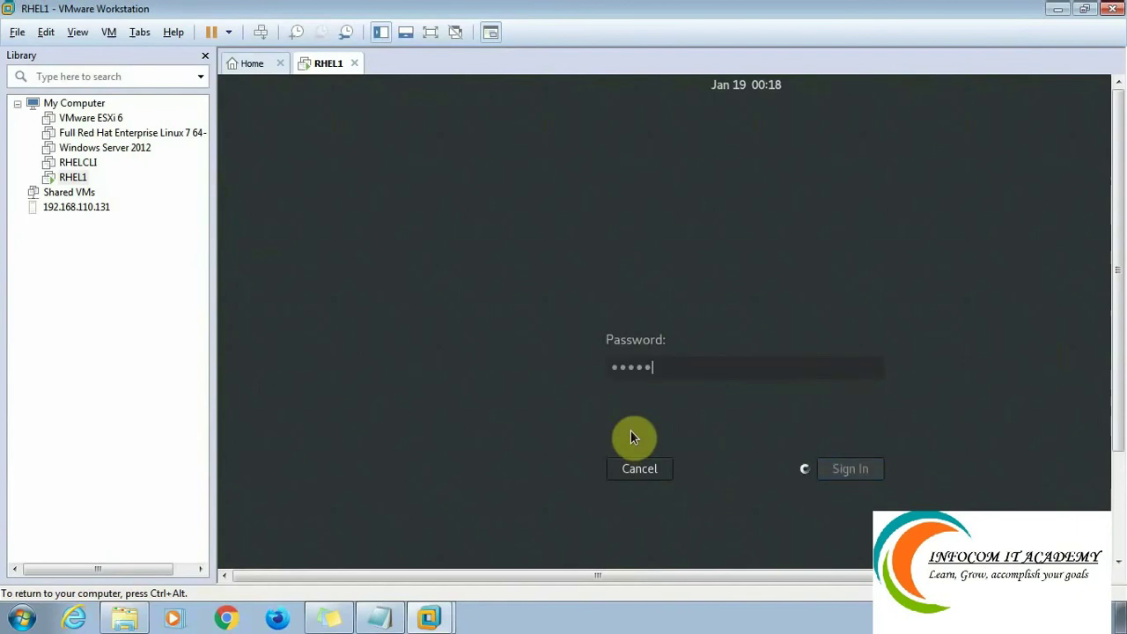
text(*******)
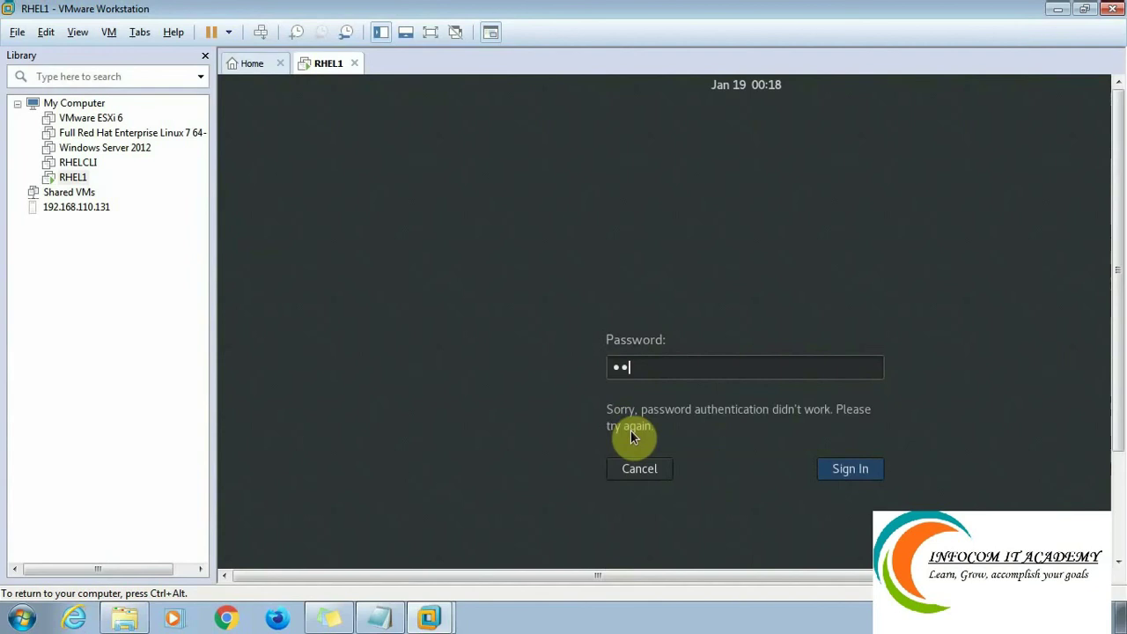
text(*)
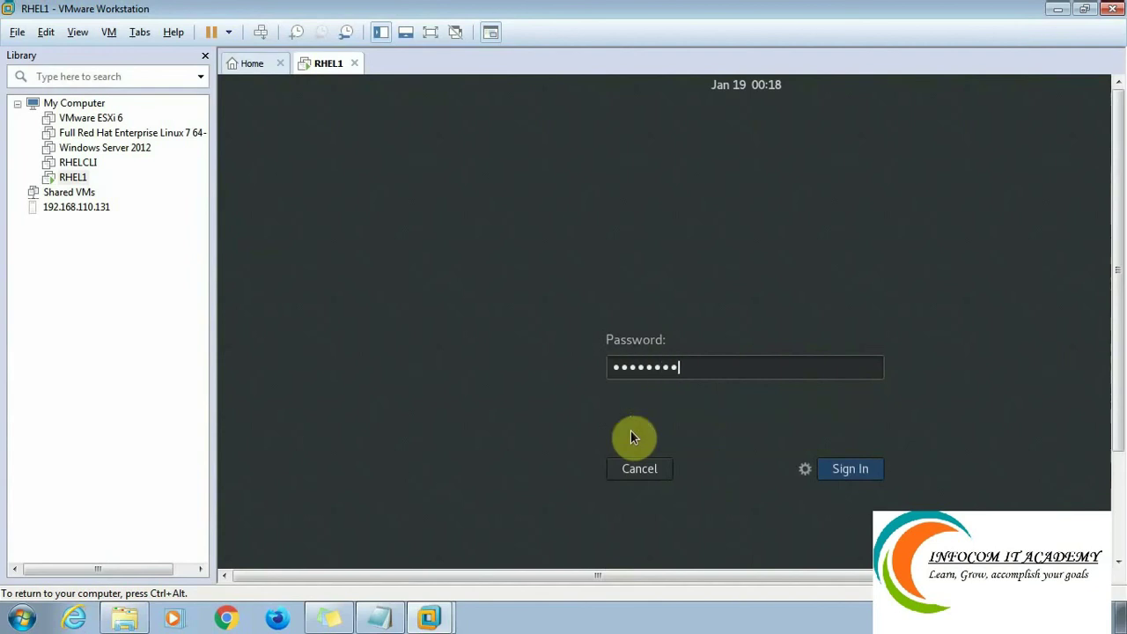
key(Return)
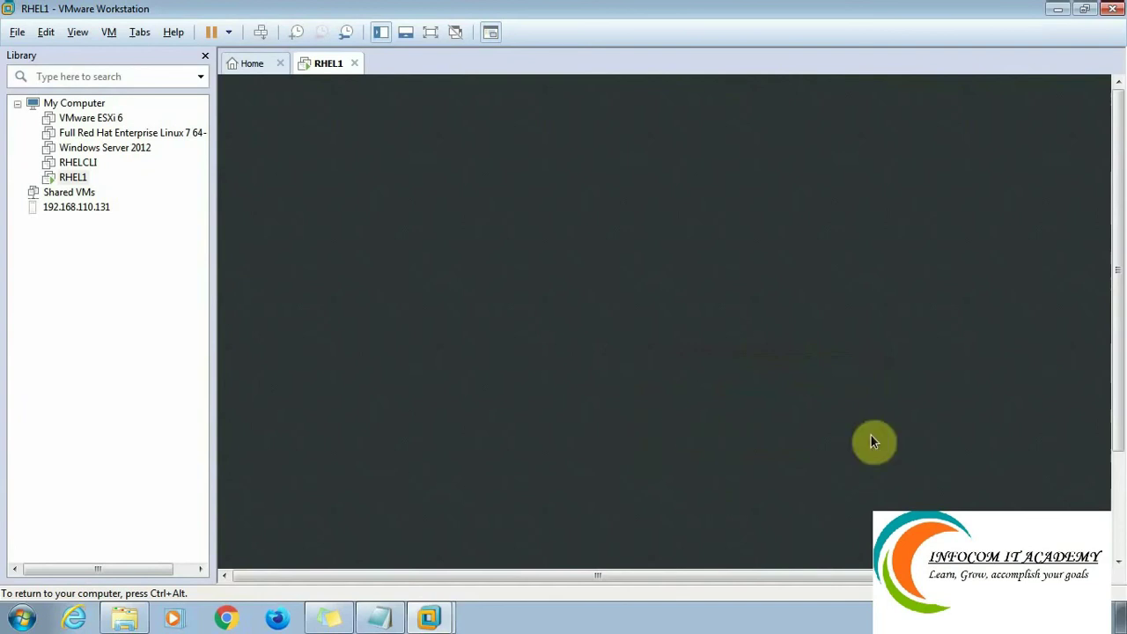
drag(1115, 309, 1115, 378)
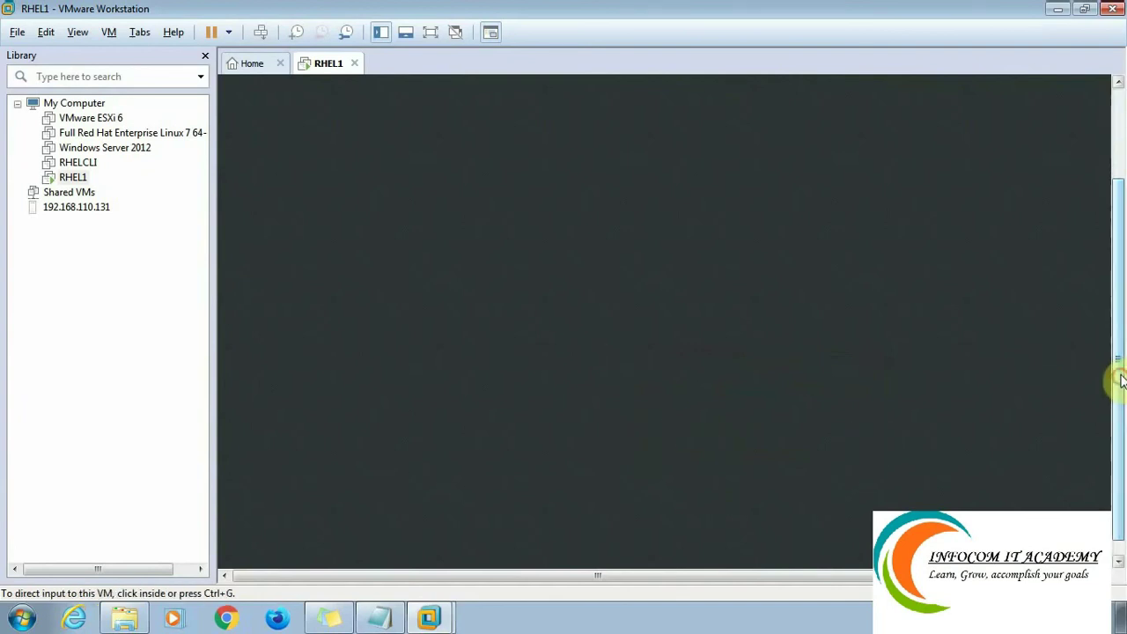
click(431, 32)
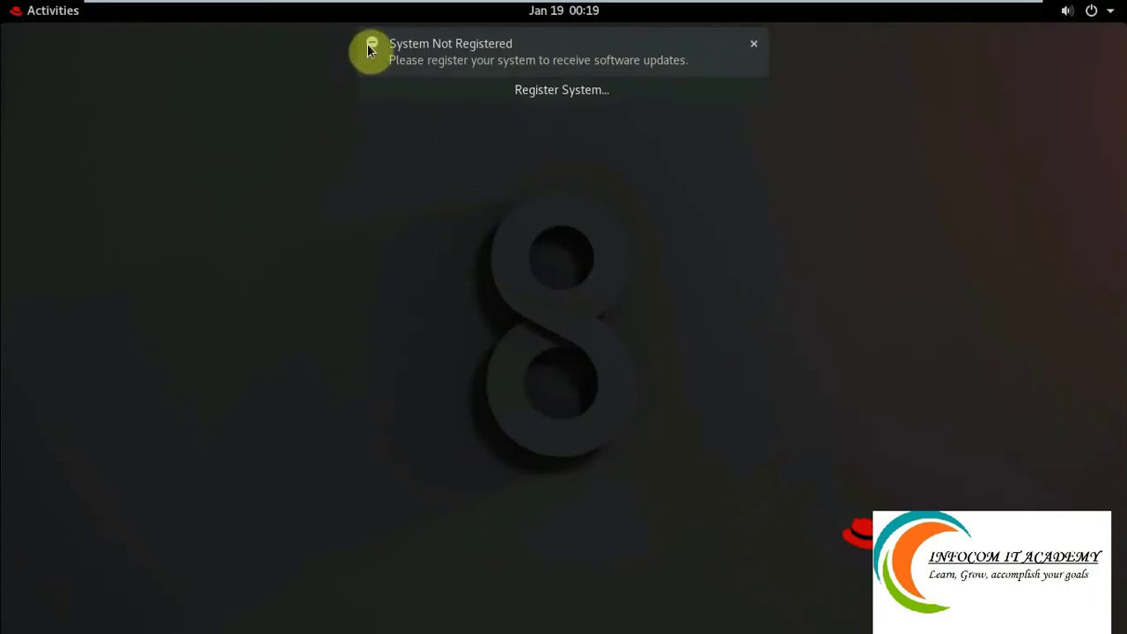
Dismiss the System Not Registered and privileged user notifications.
click(752, 52)
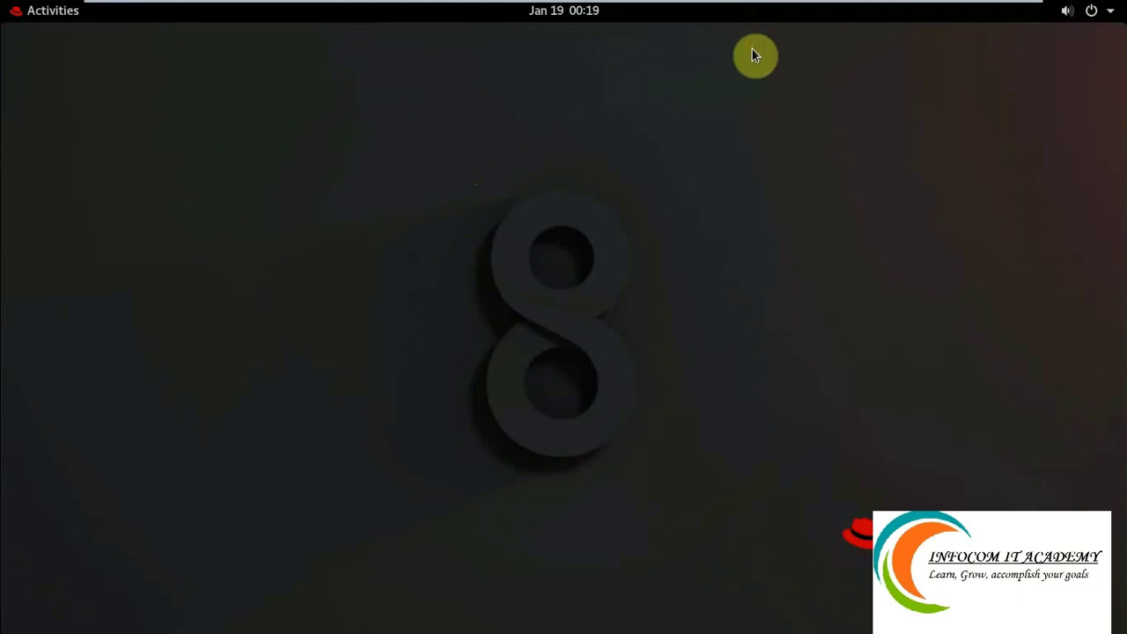
mouse_move(755, 39)
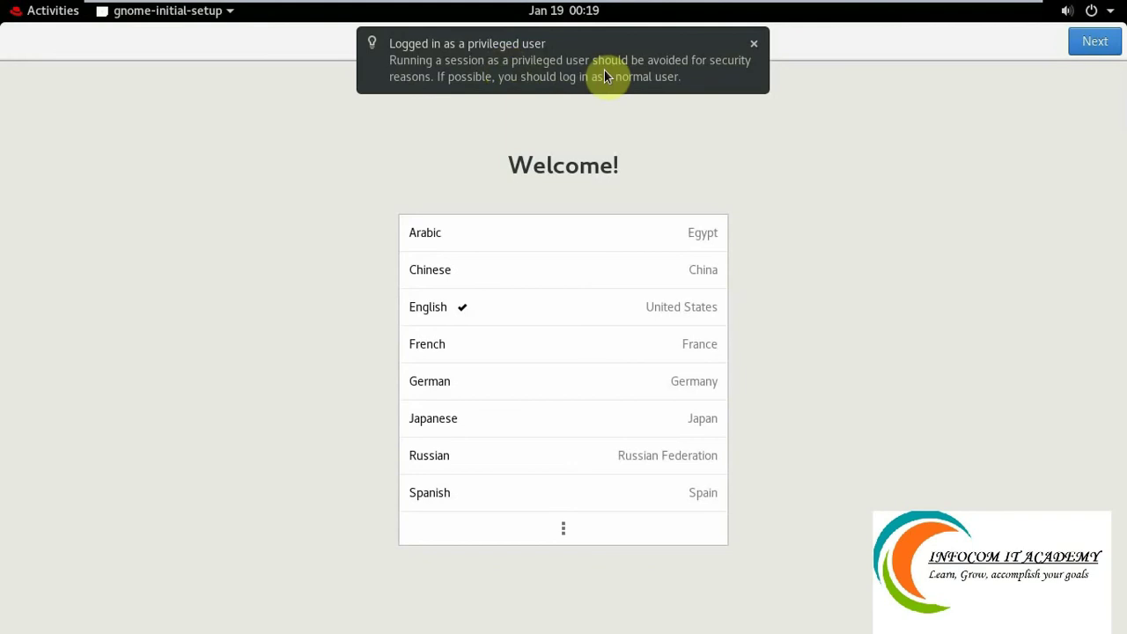
click(754, 46)
Keep English, English (US) keyboard and location services on, skip online accounts, and finish setup.
click(1083, 49)
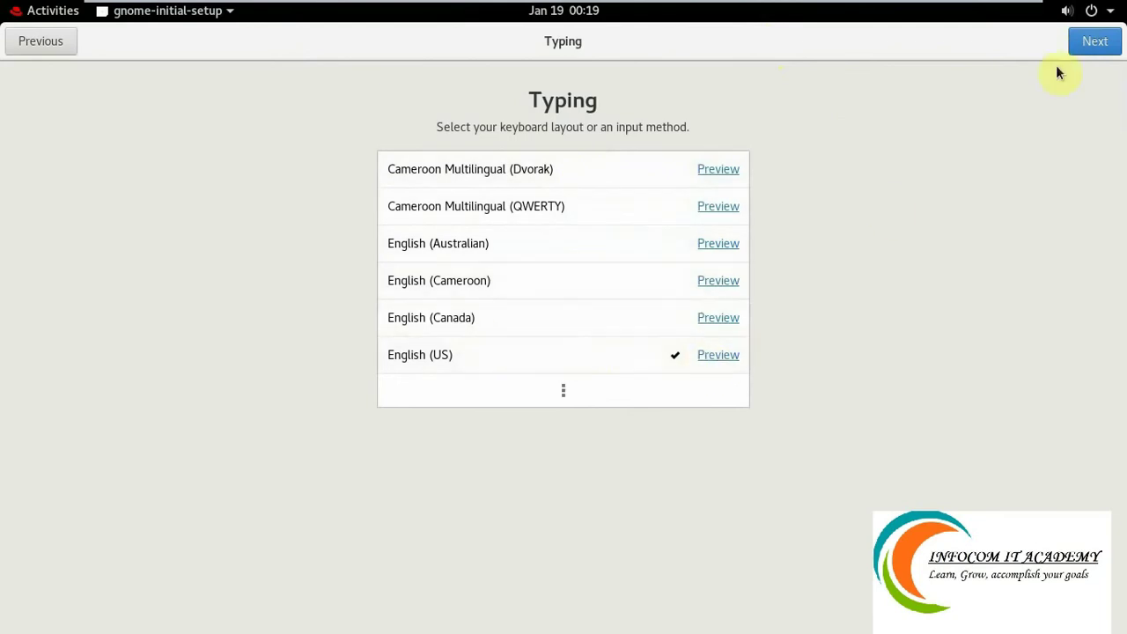
click(1094, 45)
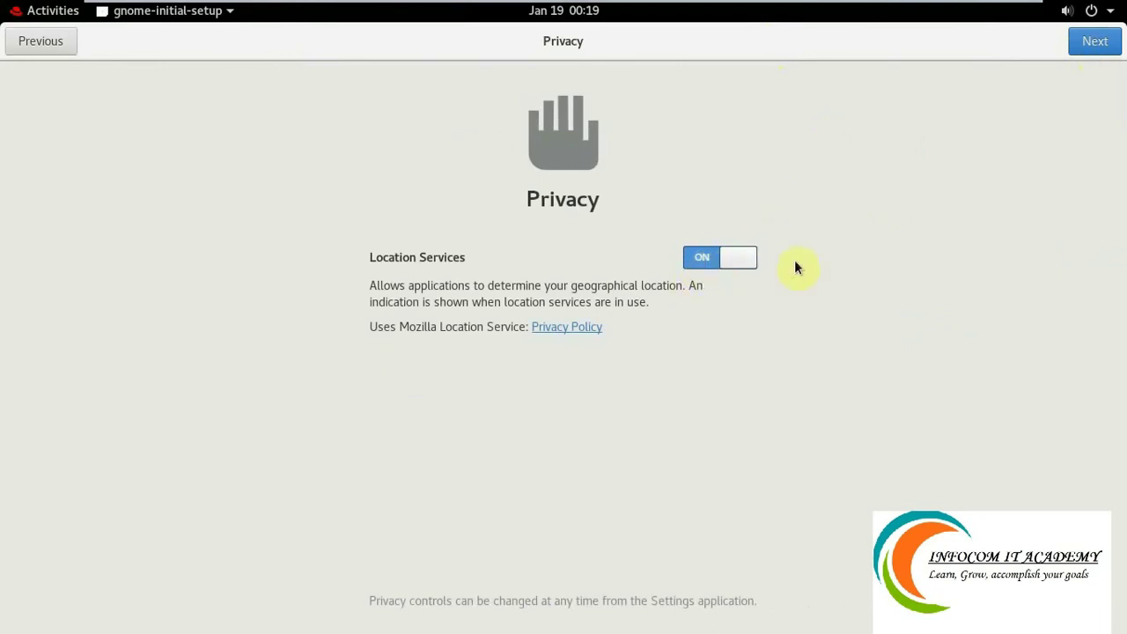
click(702, 258)
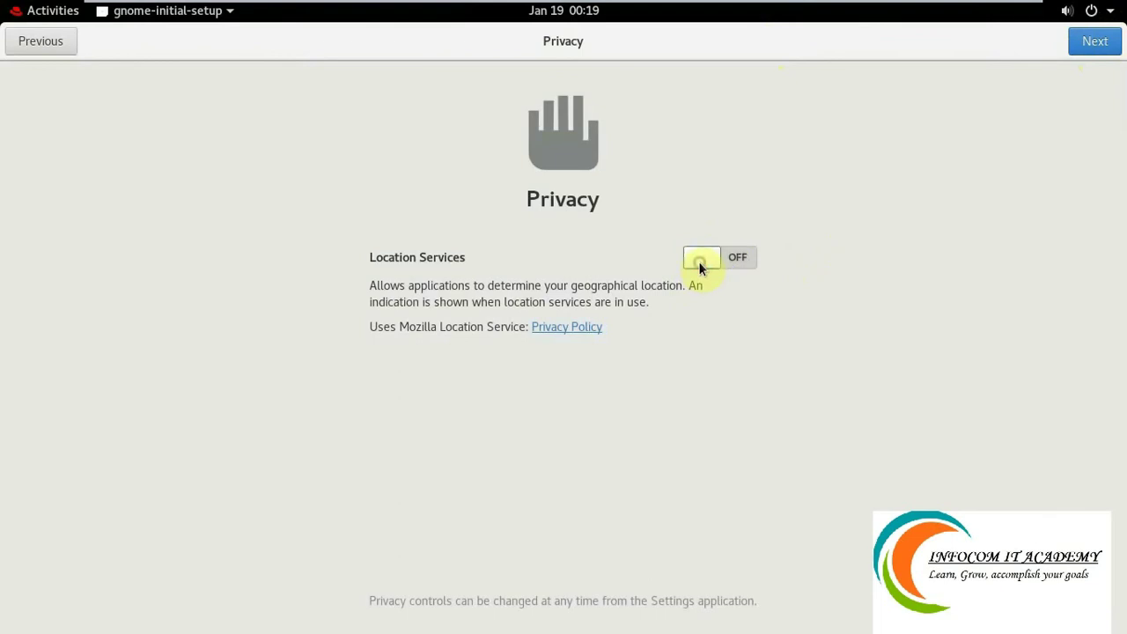
click(733, 258)
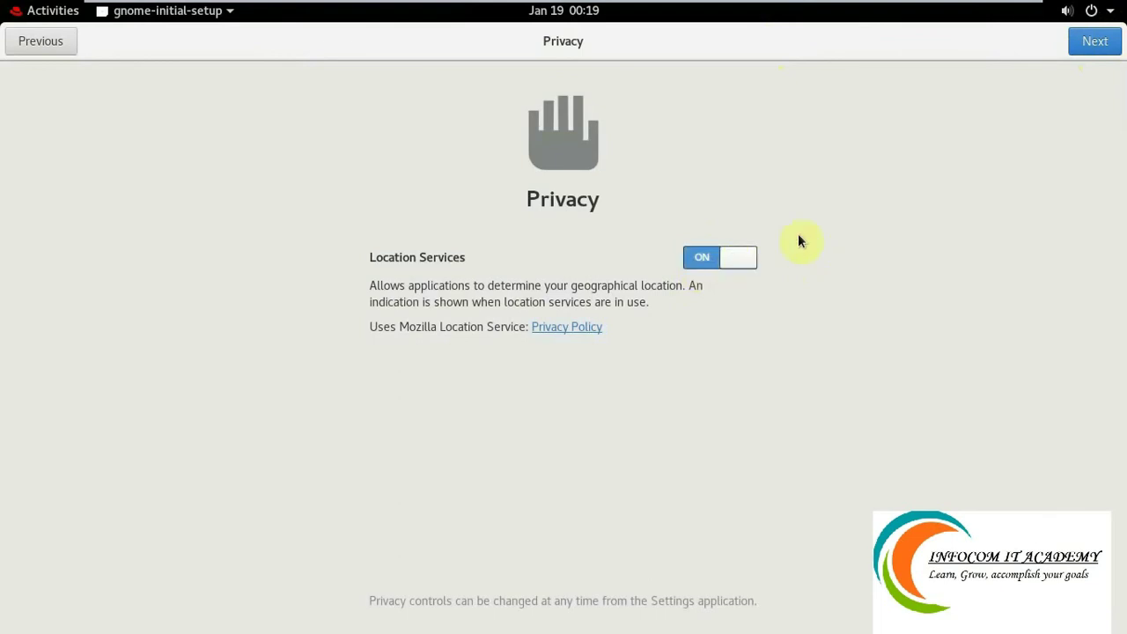
click(1092, 44)
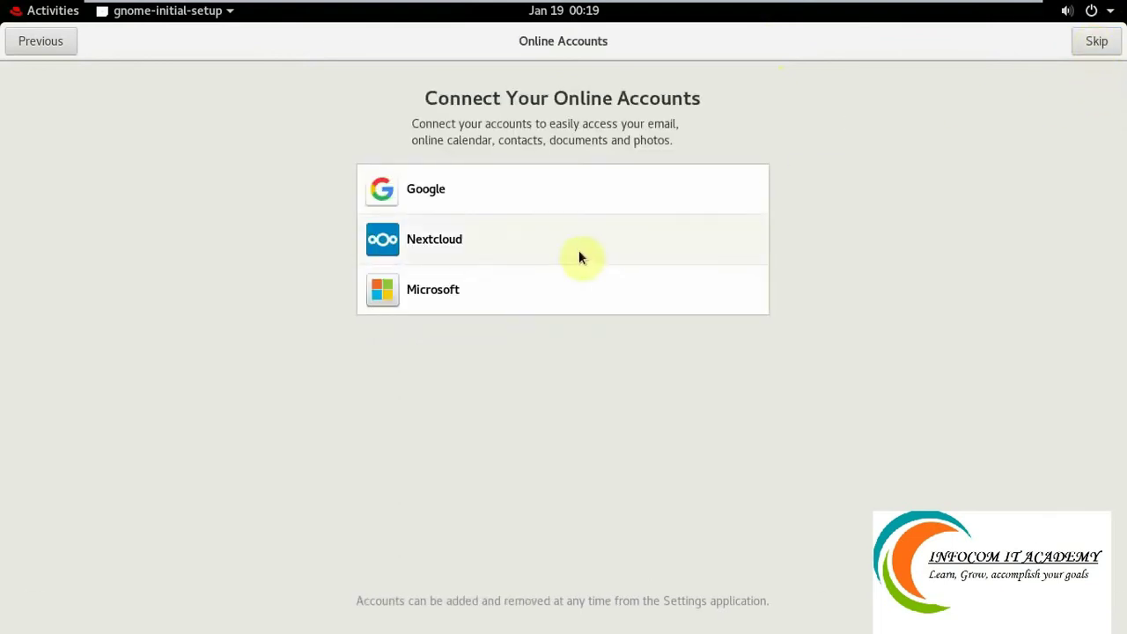
click(1094, 44)
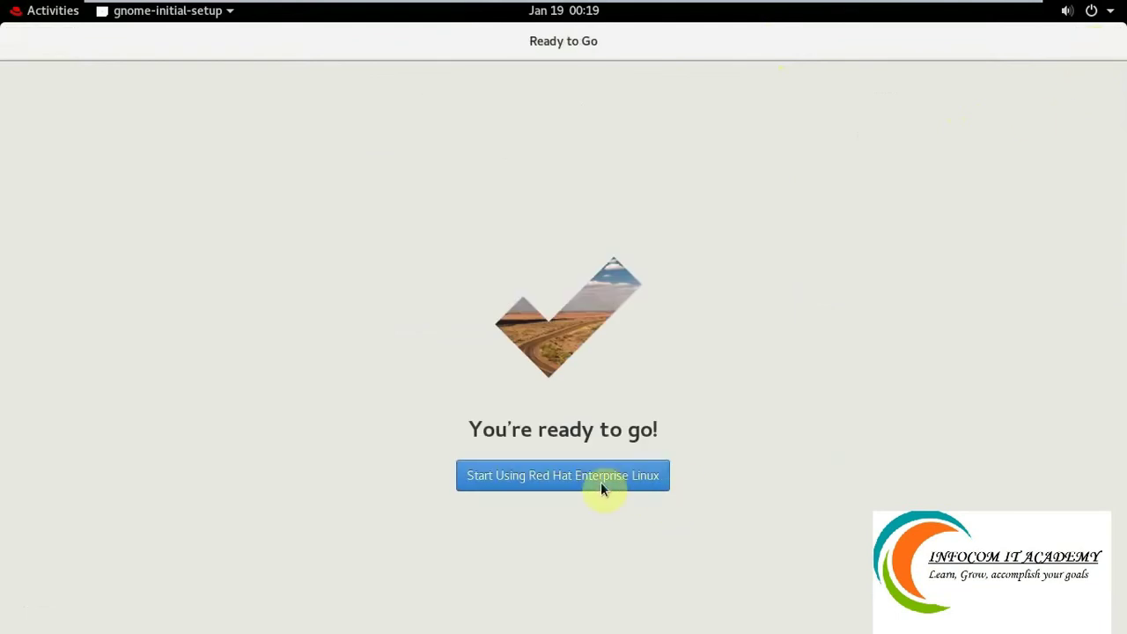
click(601, 484)
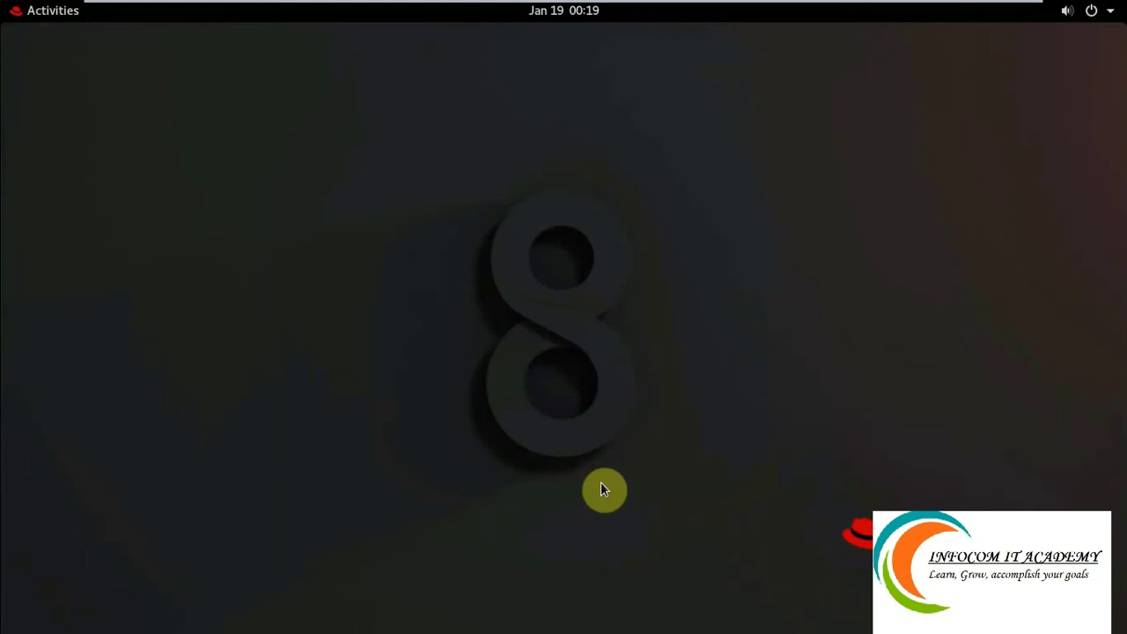
Close the GNOME Help window and launch Terminal from Activities for a root shell.
right_click(314, 187)
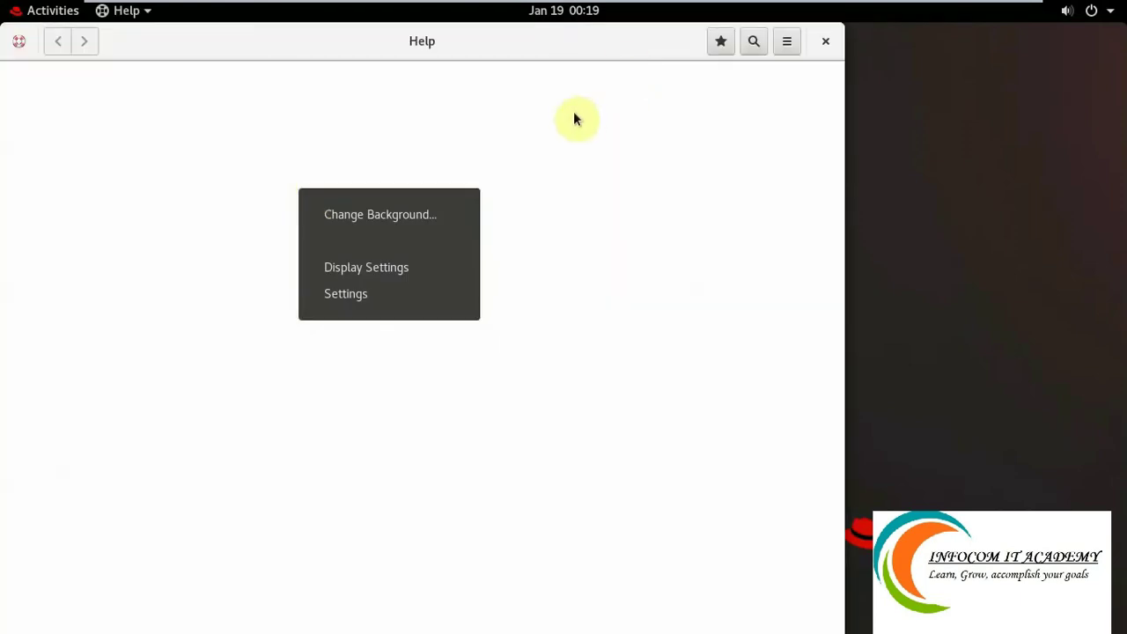
click(822, 43)
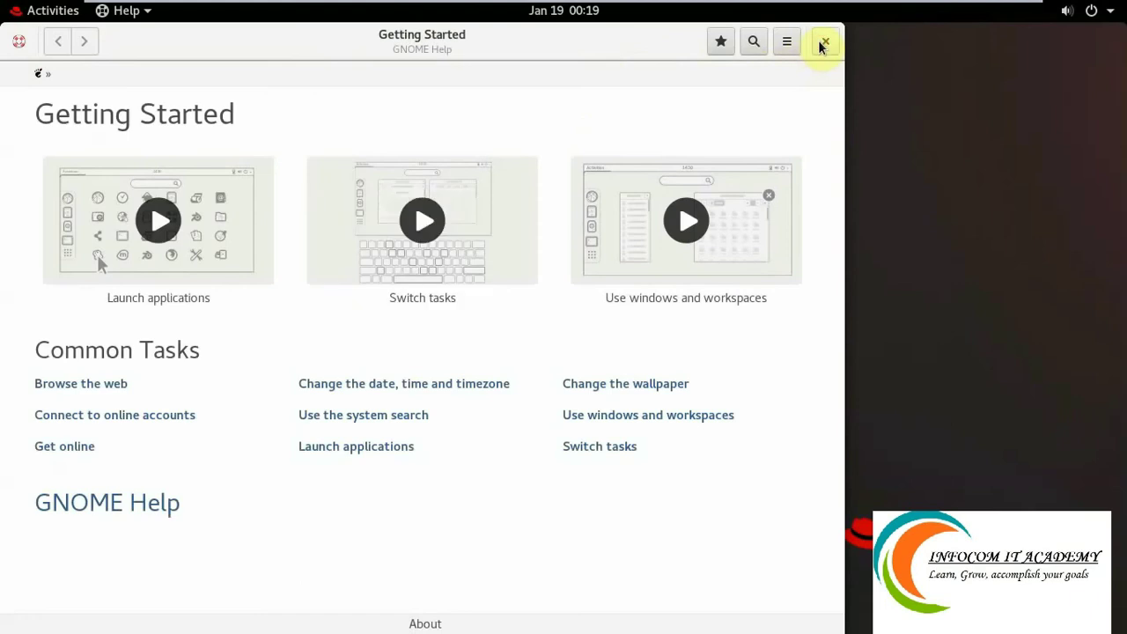
click(823, 42)
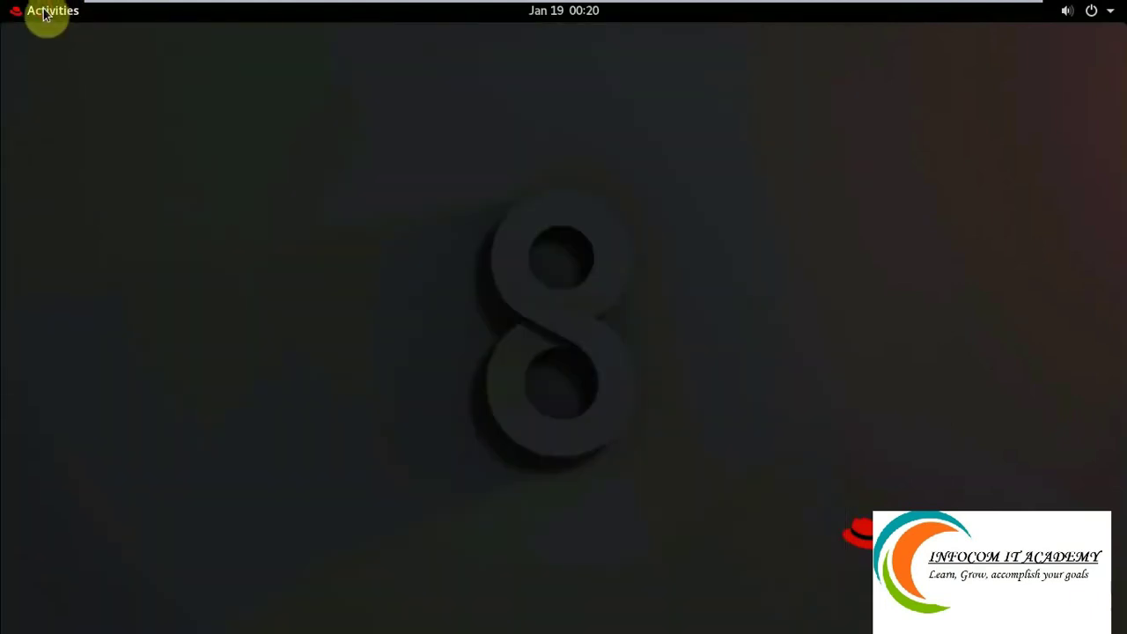
click(43, 12)
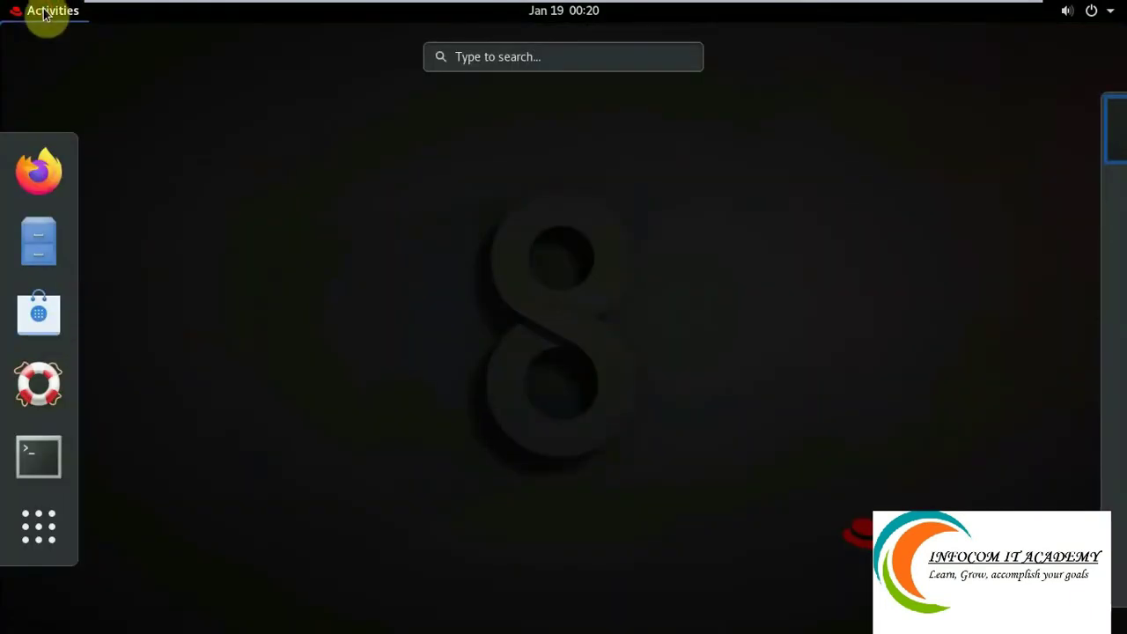
click(50, 459)
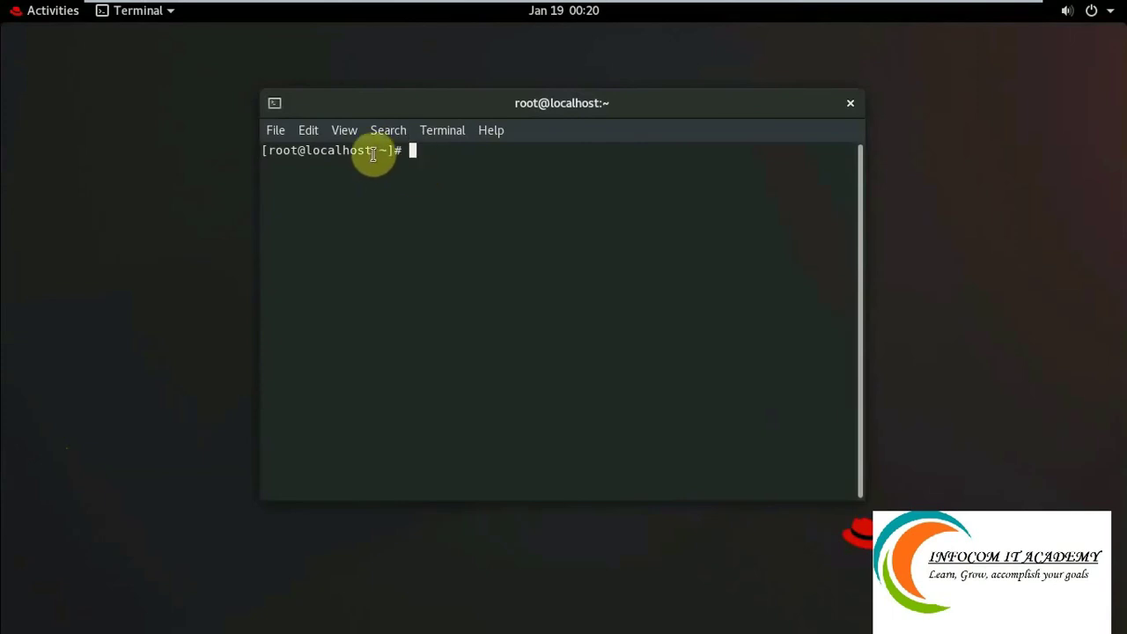
drag(371, 151, 307, 149)
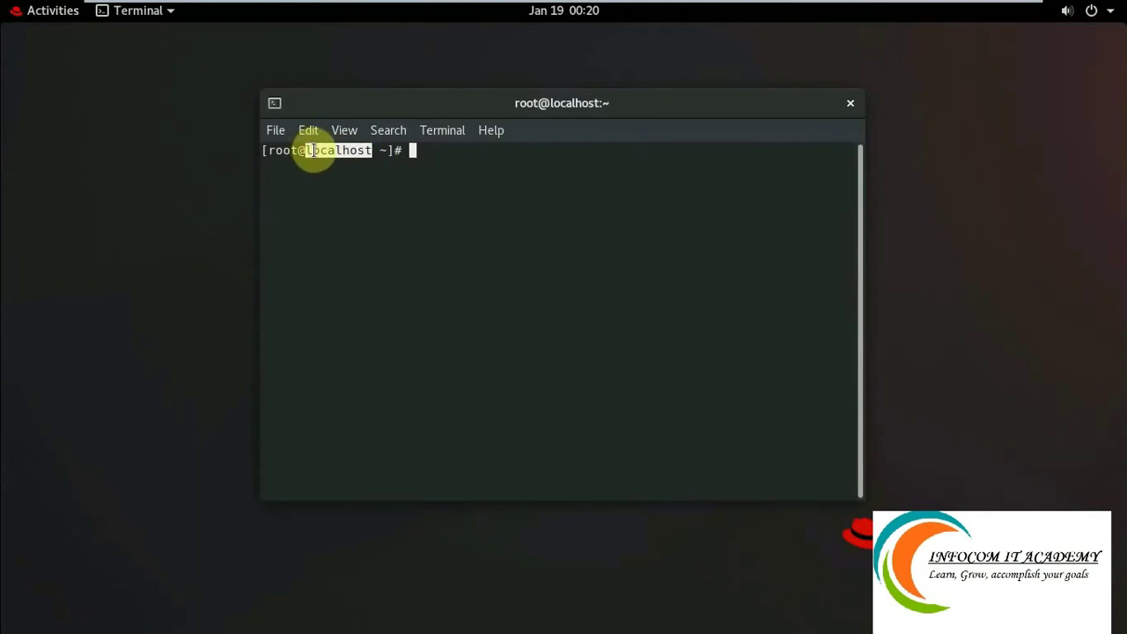
click(296, 149)
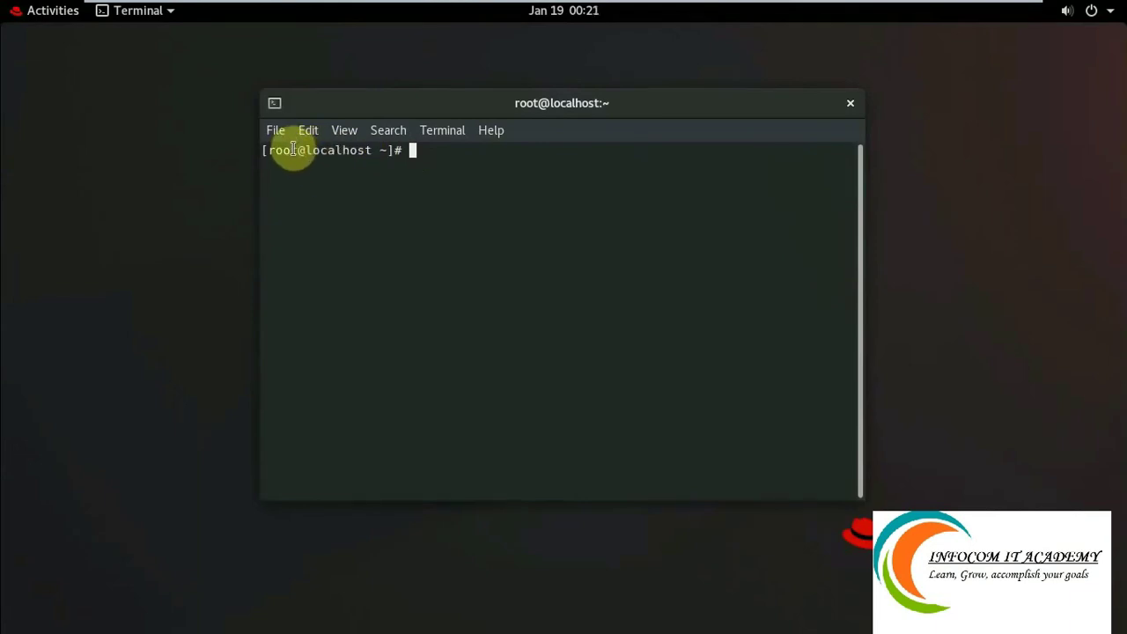
drag(296, 150, 270, 153)
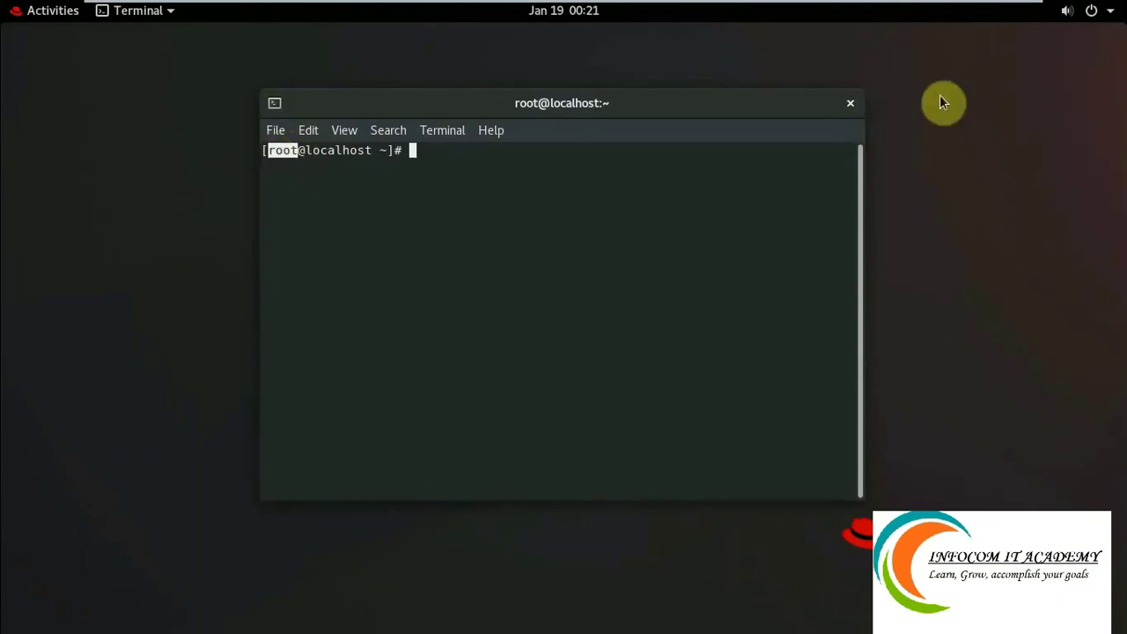
Close the root terminal and cancel the Power Off prompt from the system menu.
click(850, 105)
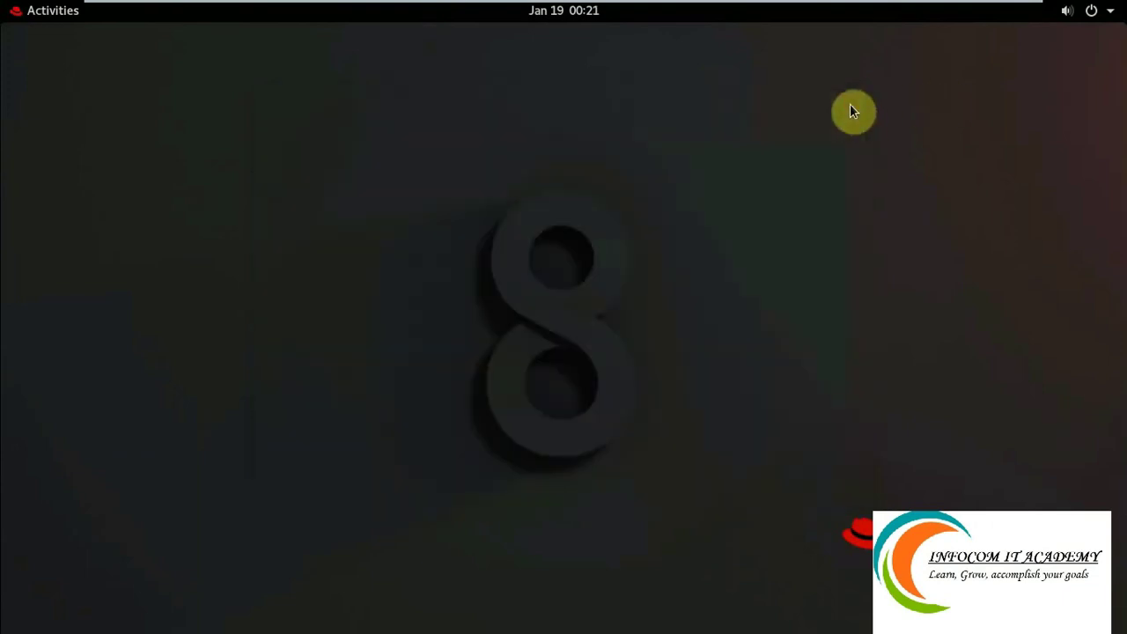
click(1108, 11)
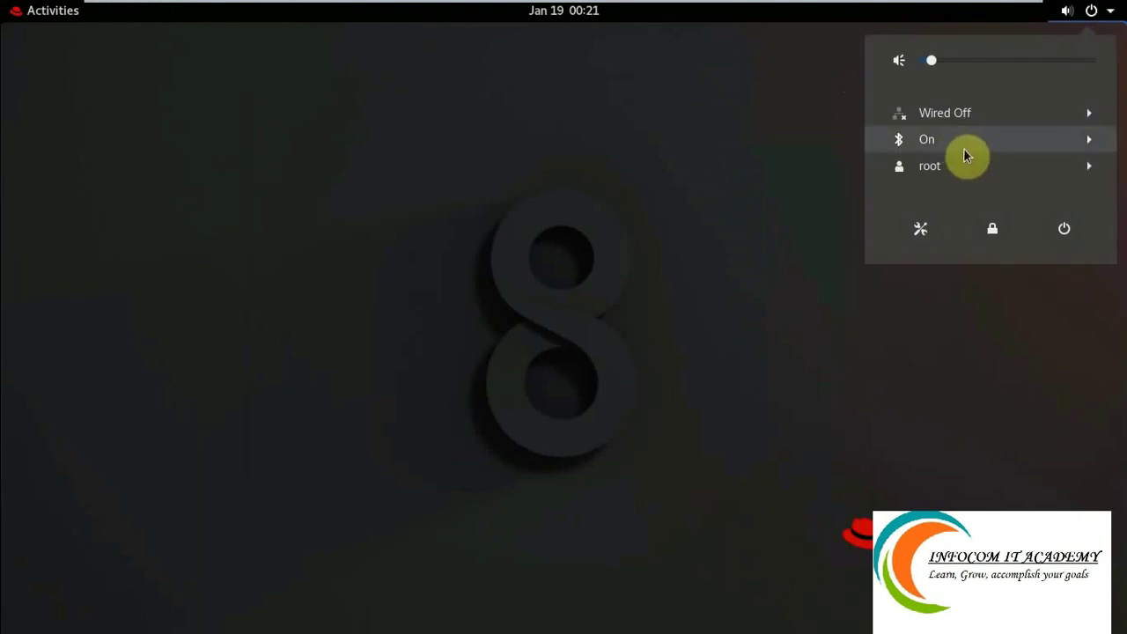
click(1065, 231)
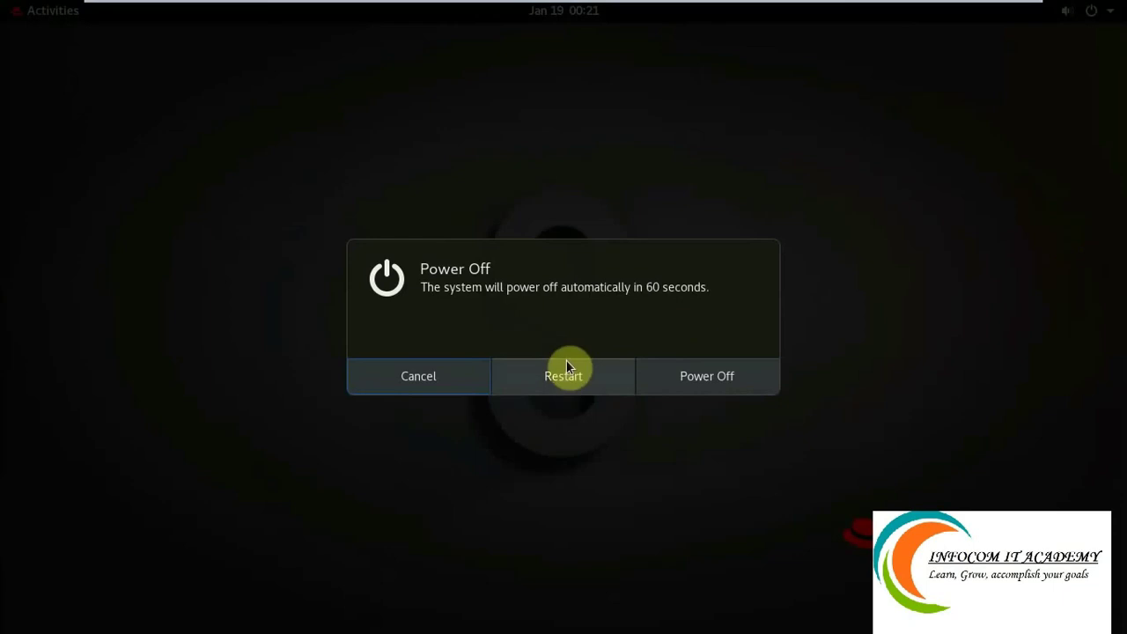
click(410, 372)
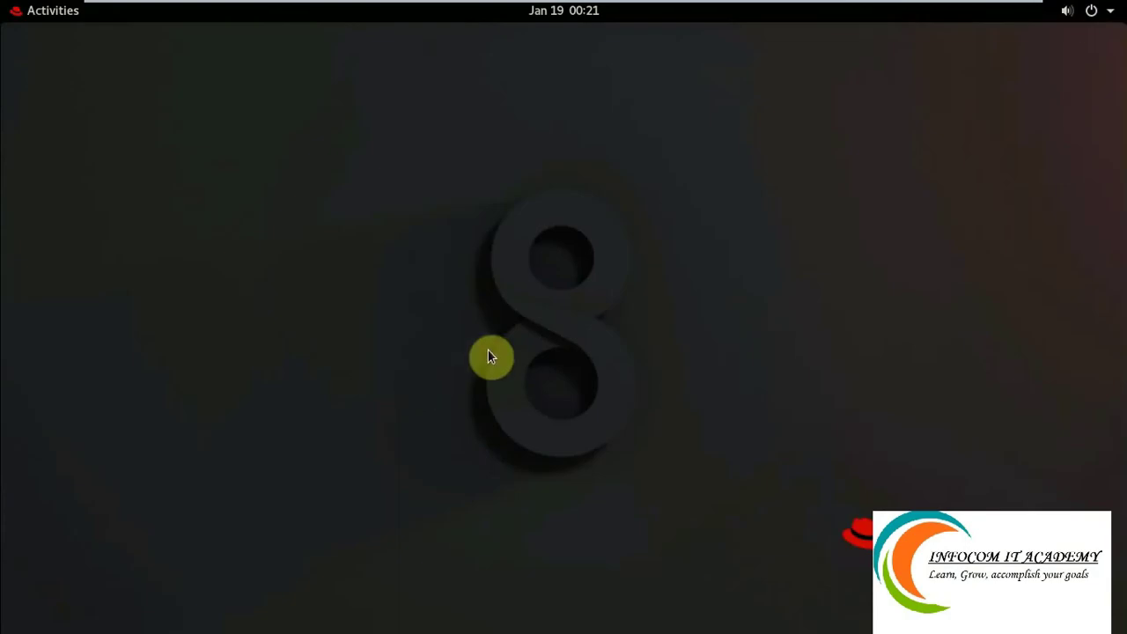
Log root out, then pick the local user at the login screen and enter its password.
click(1107, 19)
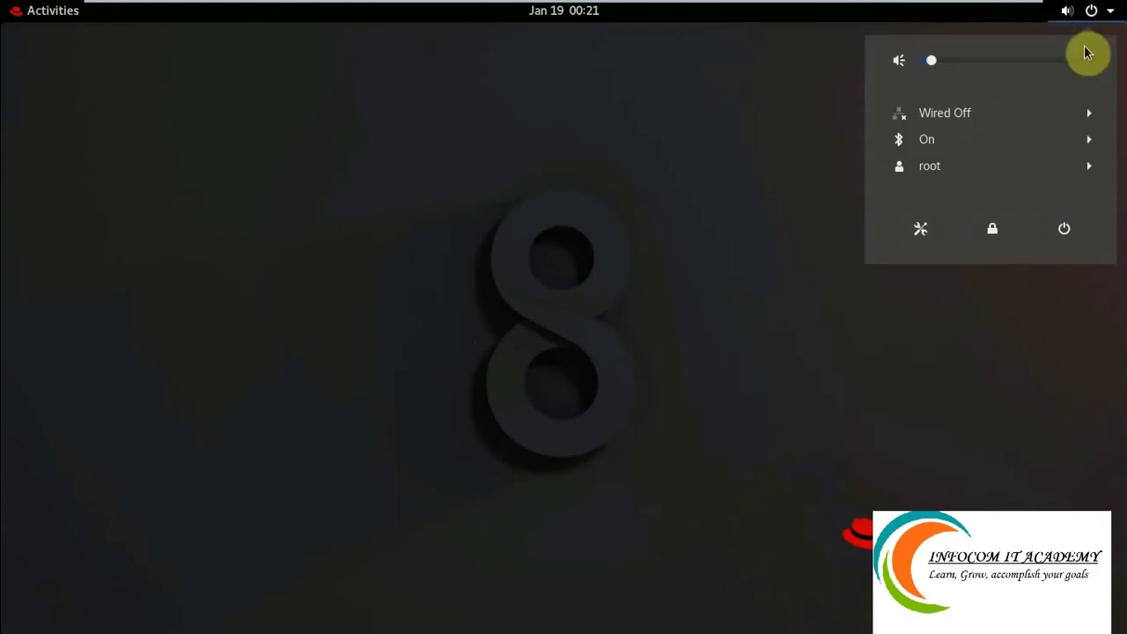
click(1019, 165)
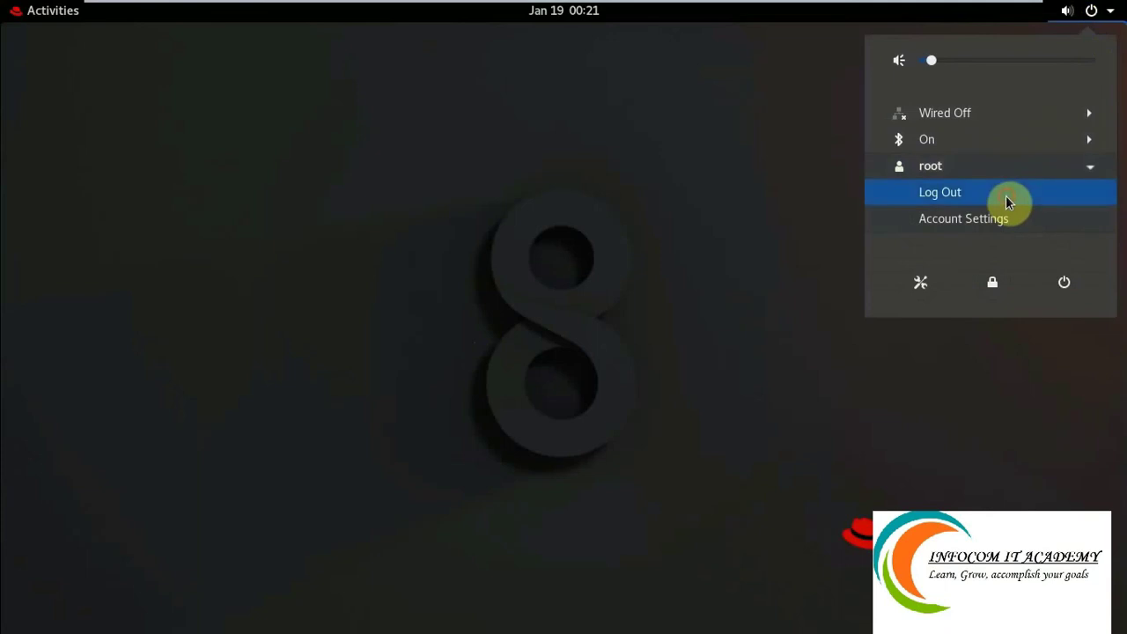
click(1006, 196)
click(702, 379)
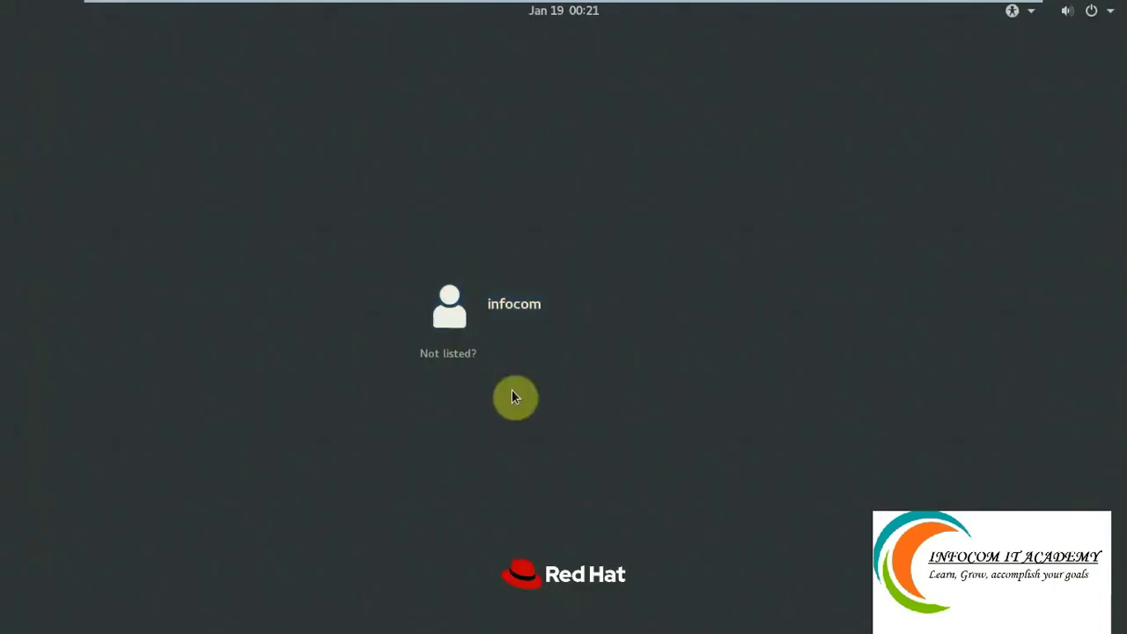
click(506, 303)
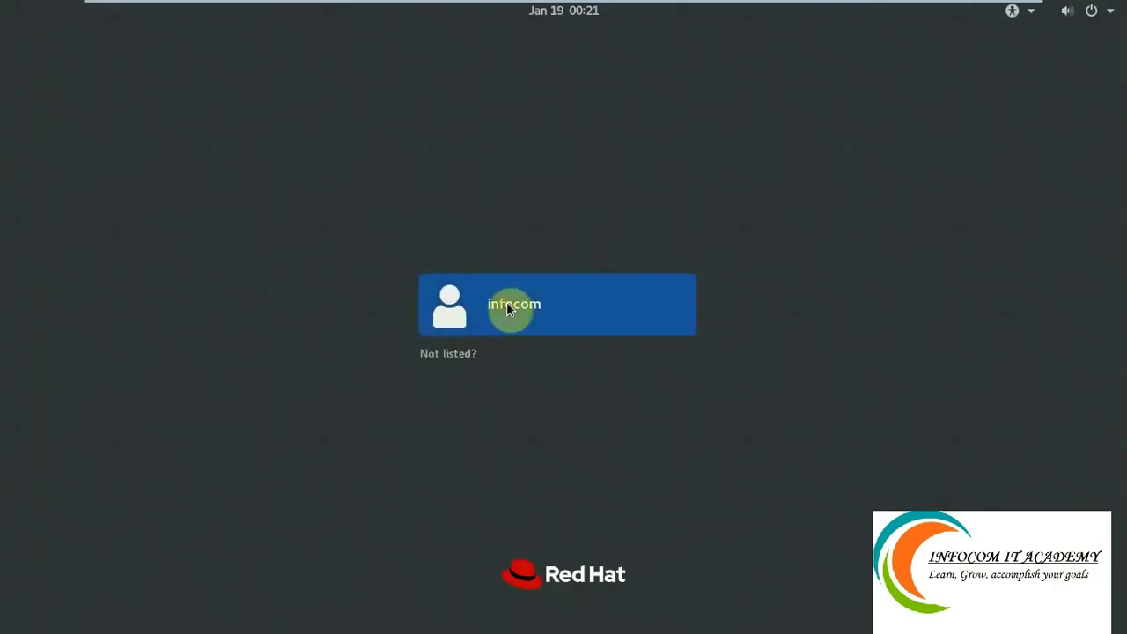
text(*****)
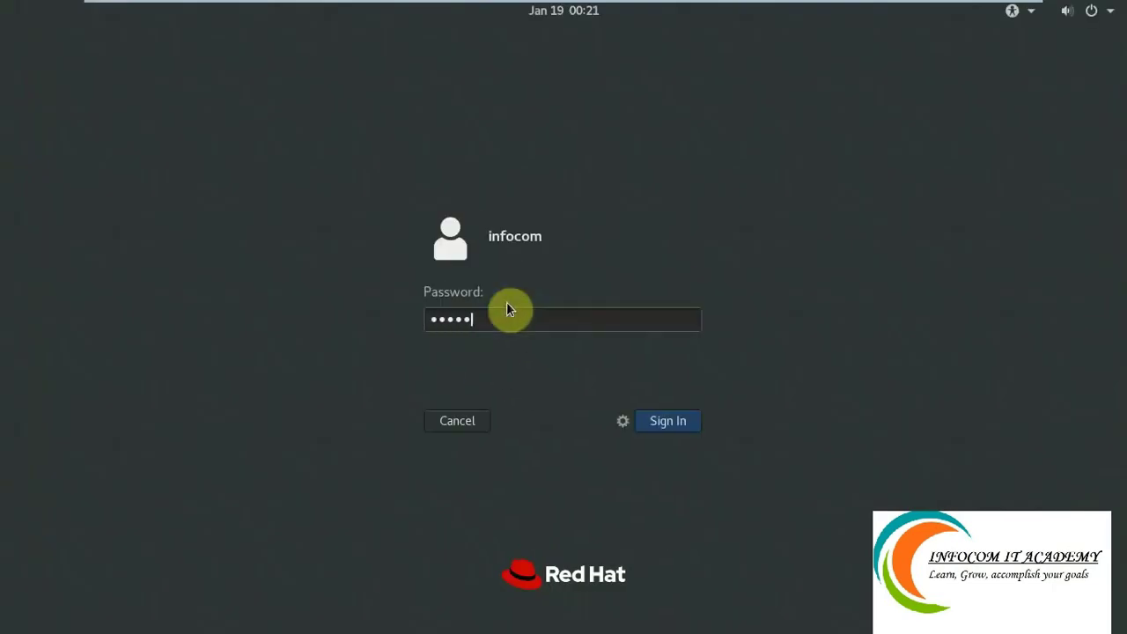
Sign in as the local user and keep English, default keyboard and location services on.
key(Return)
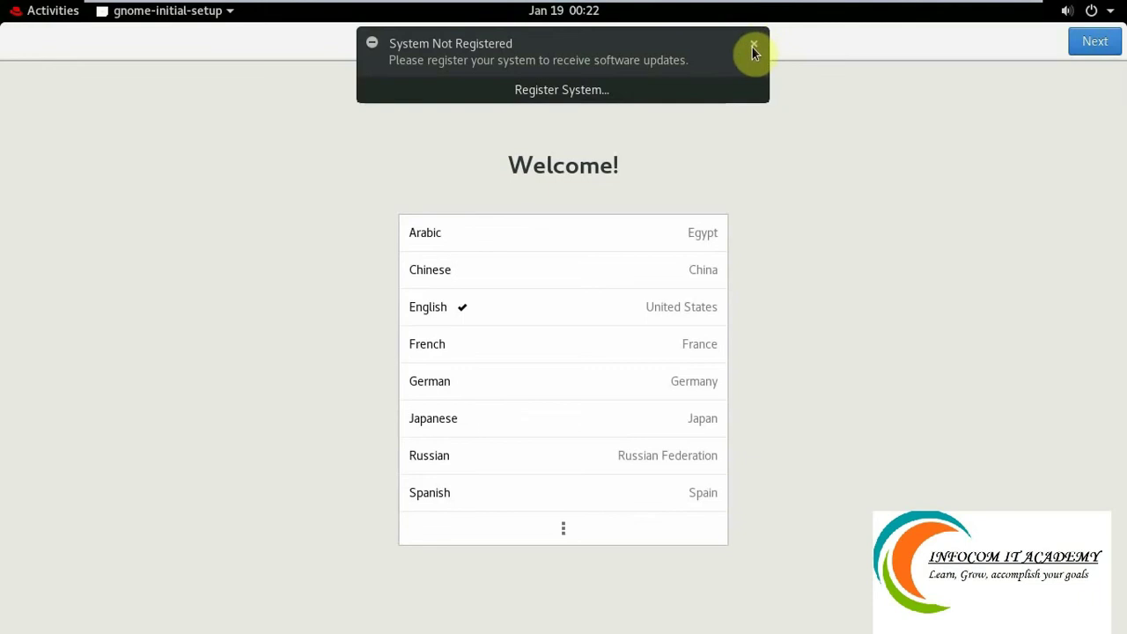
click(1099, 44)
click(1099, 44)
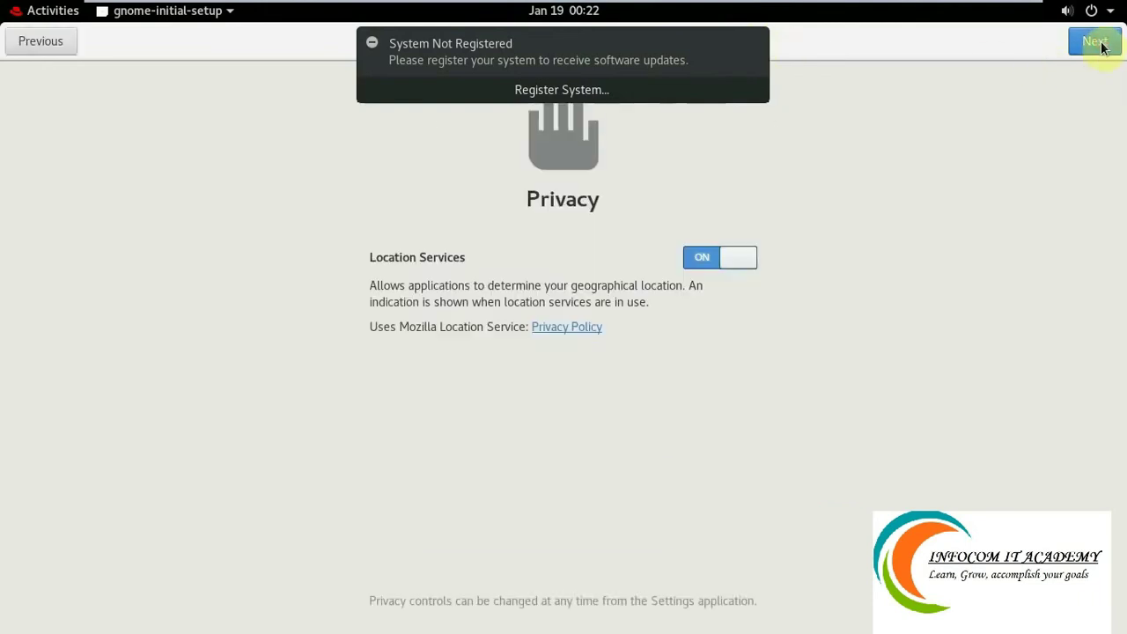
click(1096, 44)
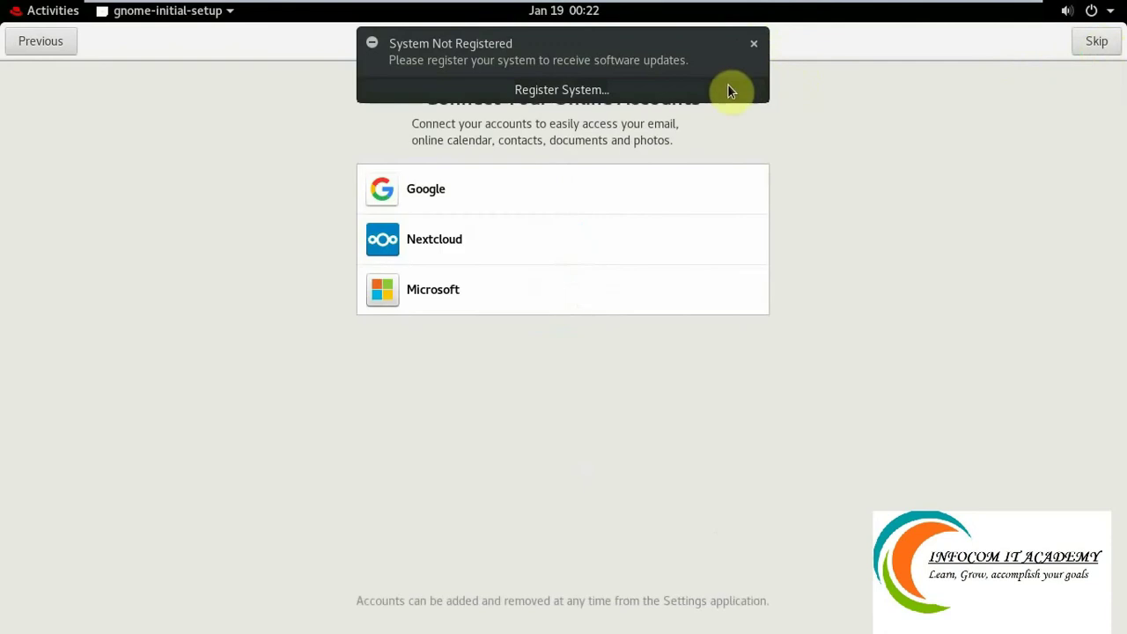
Dismiss the registration notice, skip online accounts, finish setup and close Getting Started help.
click(753, 43)
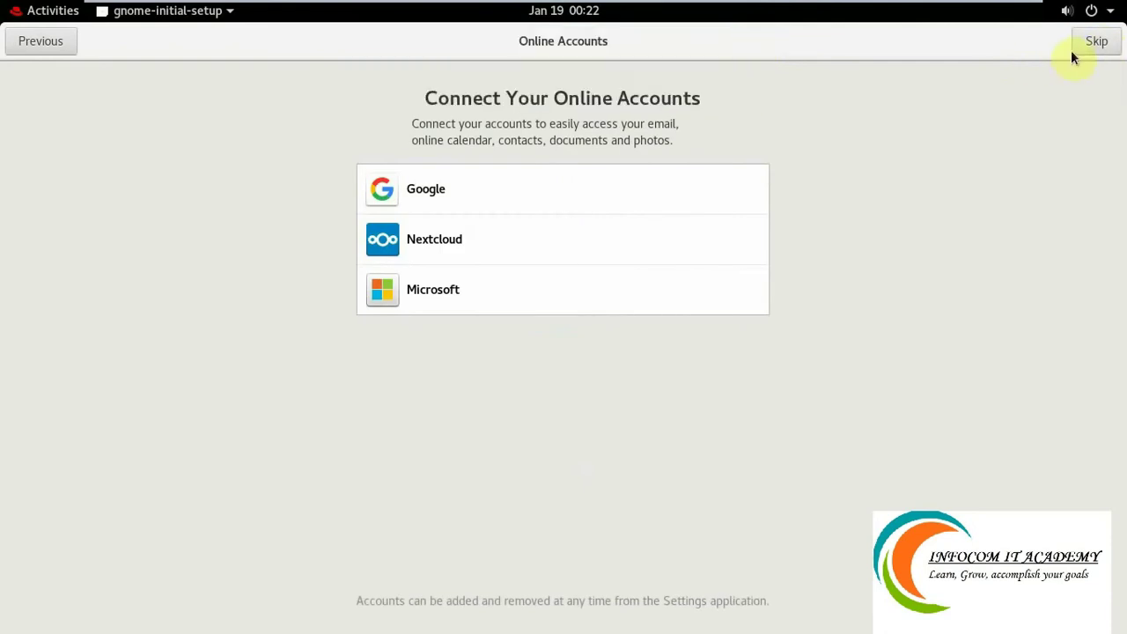
click(1072, 51)
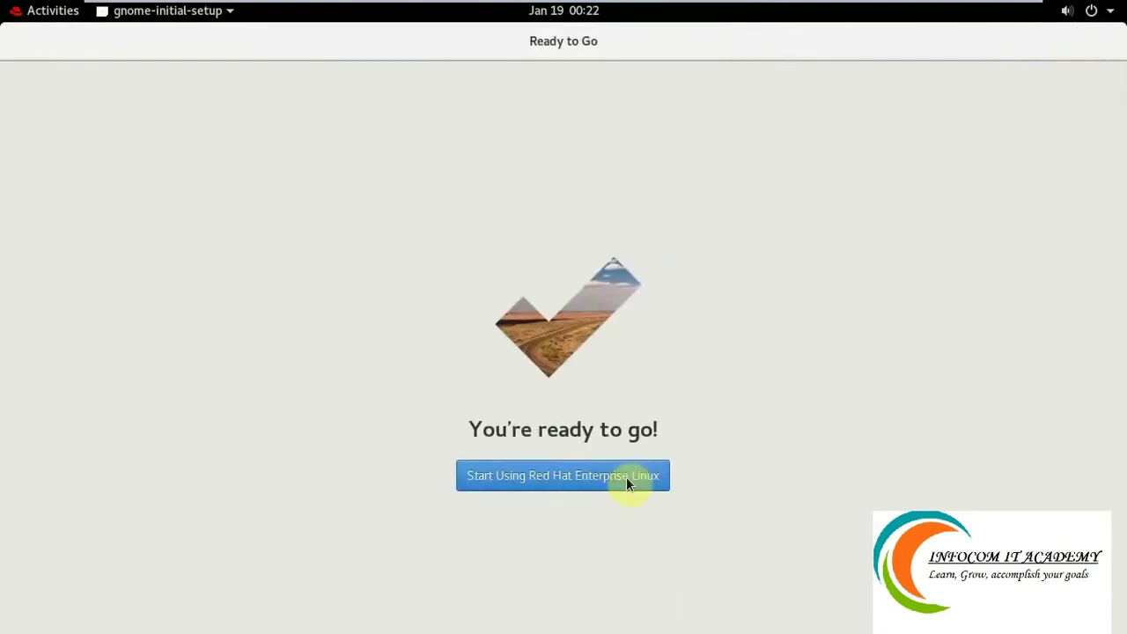
click(626, 481)
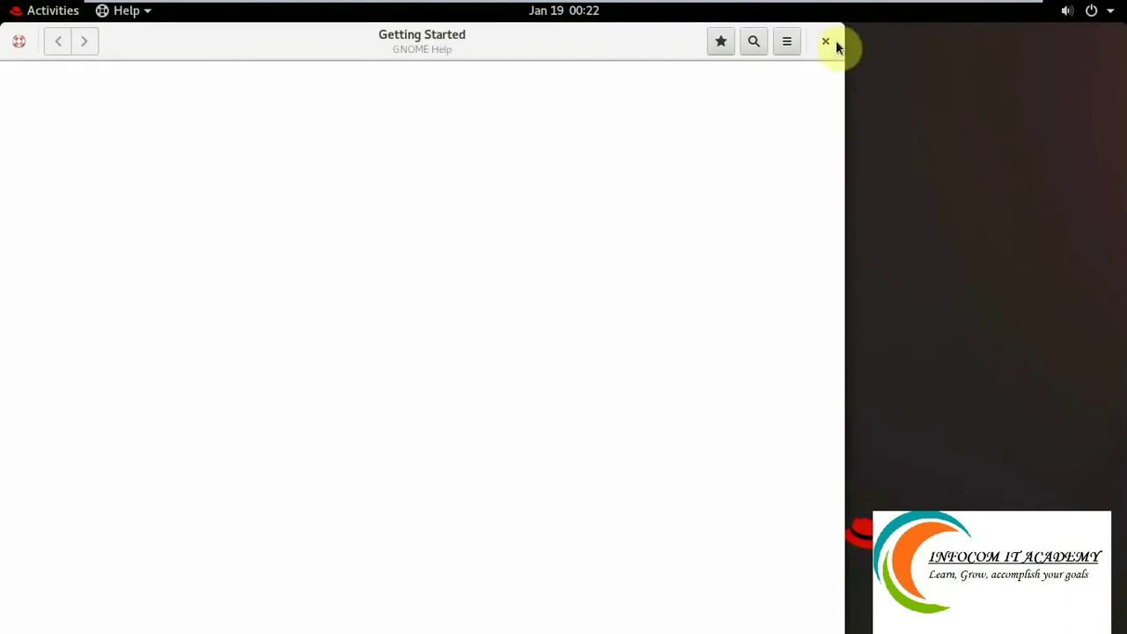
click(825, 43)
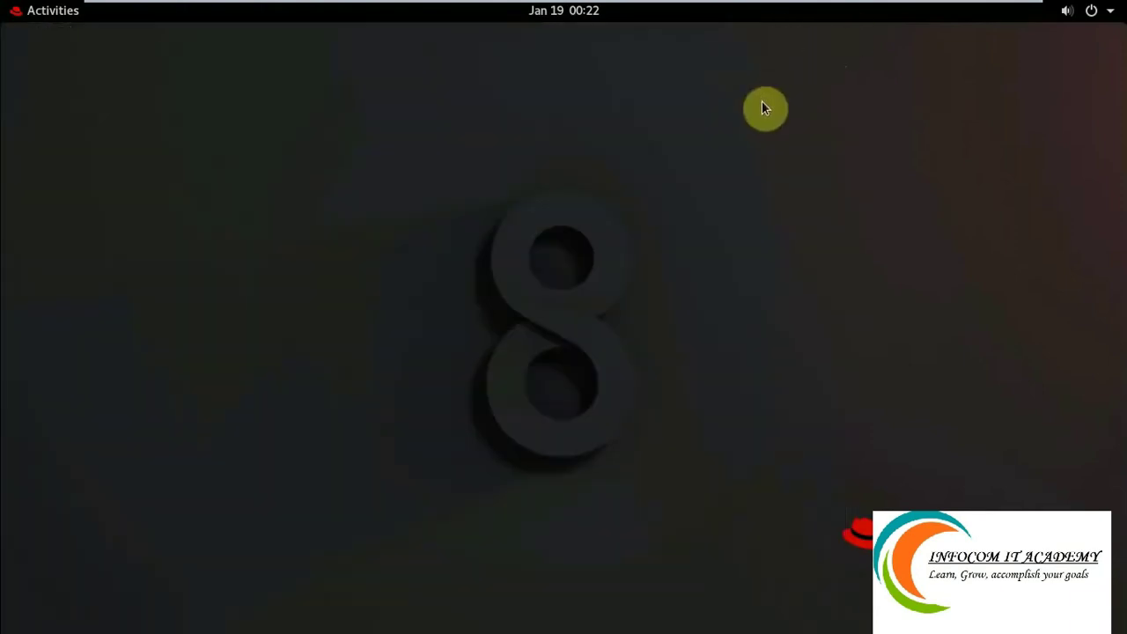
Launch Terminal from Activities and highlight the $, localhost and user name in the prompt.
click(27, 16)
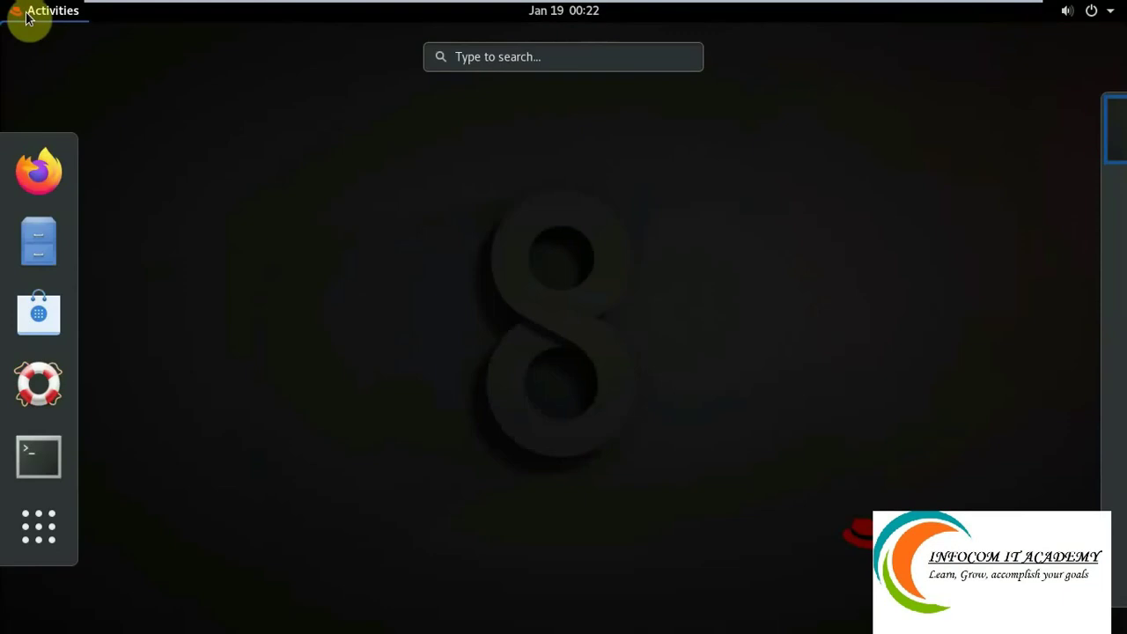
click(32, 453)
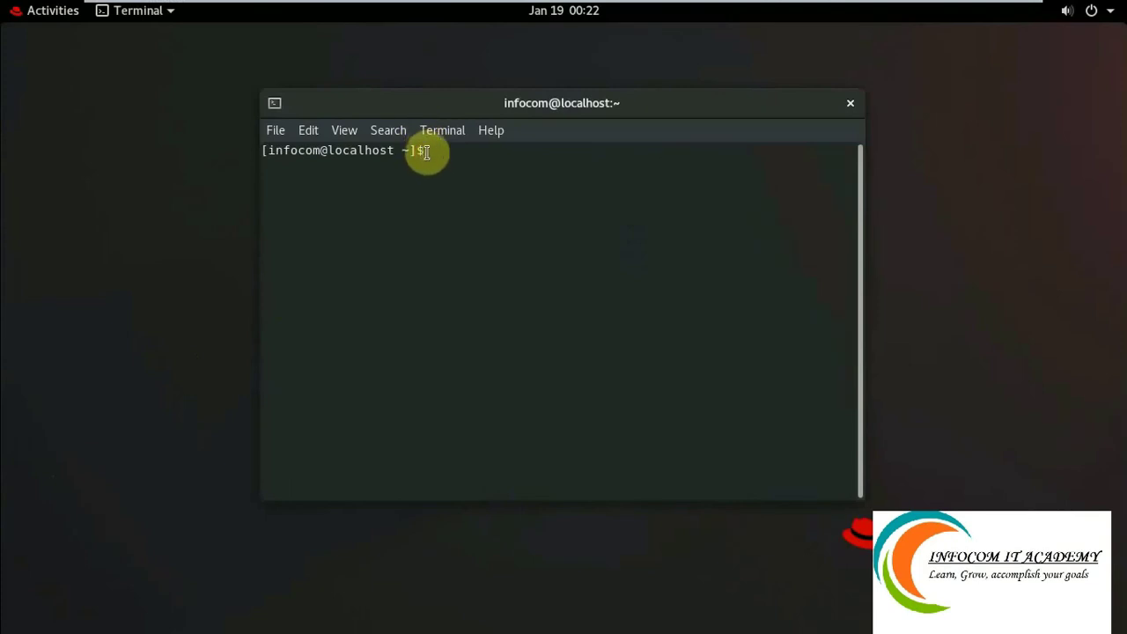
drag(428, 154, 328, 152)
click(315, 180)
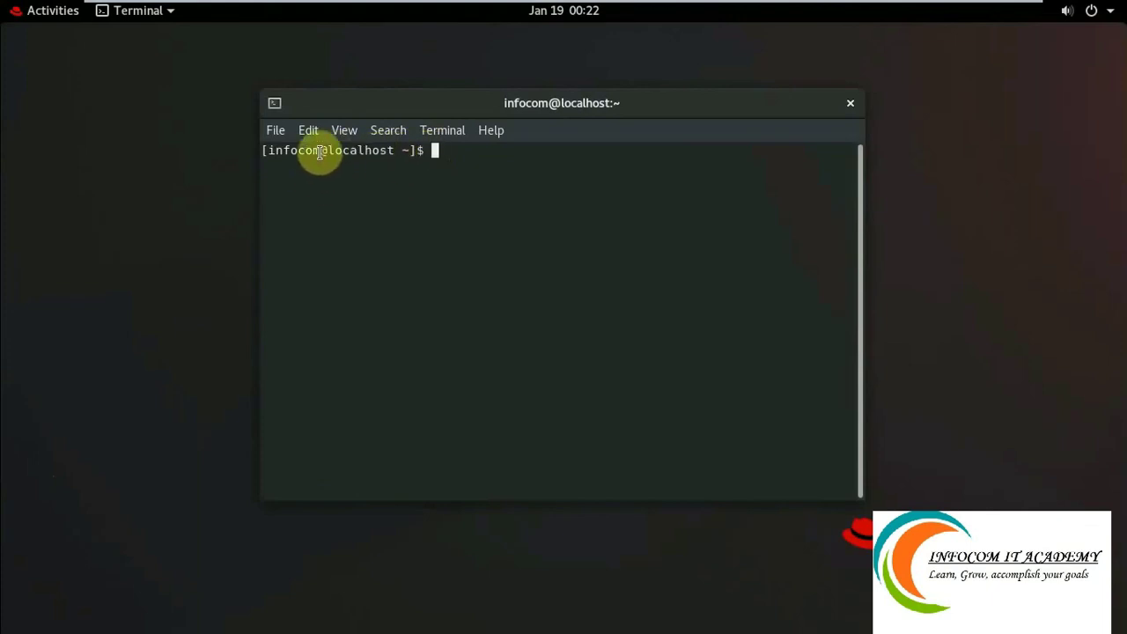
drag(319, 151, 267, 153)
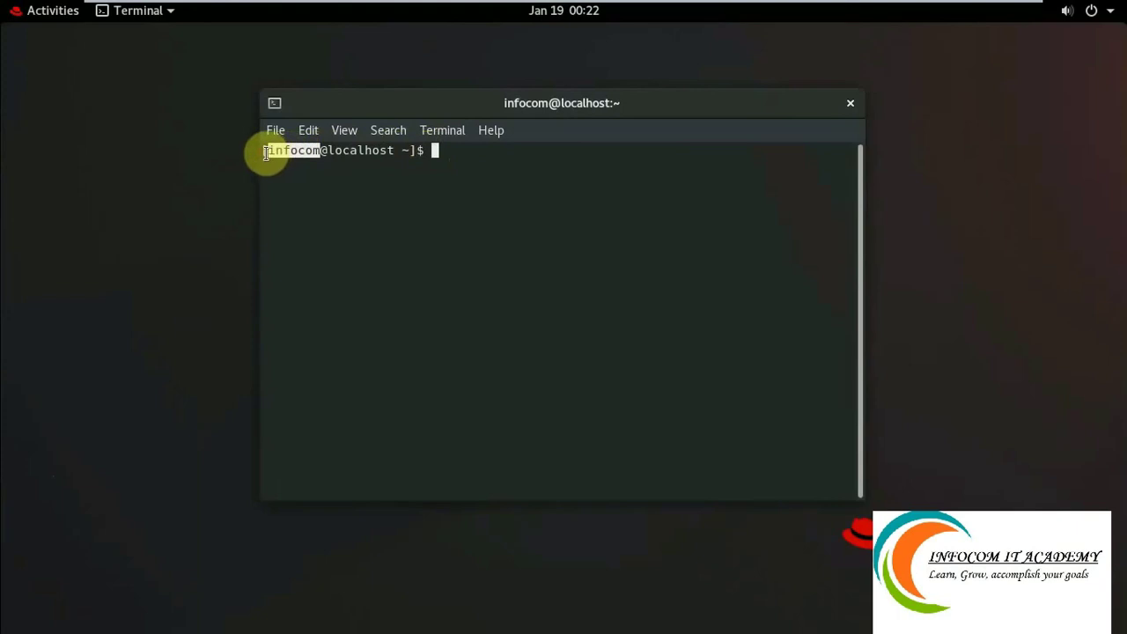
click(317, 186)
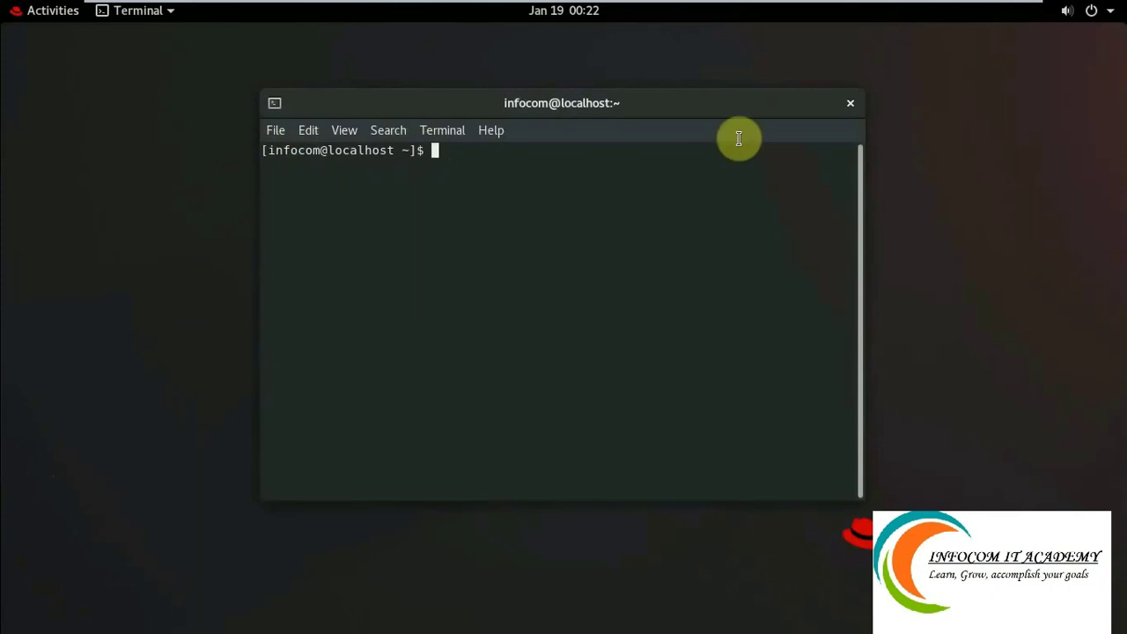
Close the Terminal and reopen one by running gnome-terminal from the Alt+F2 command box.
click(850, 106)
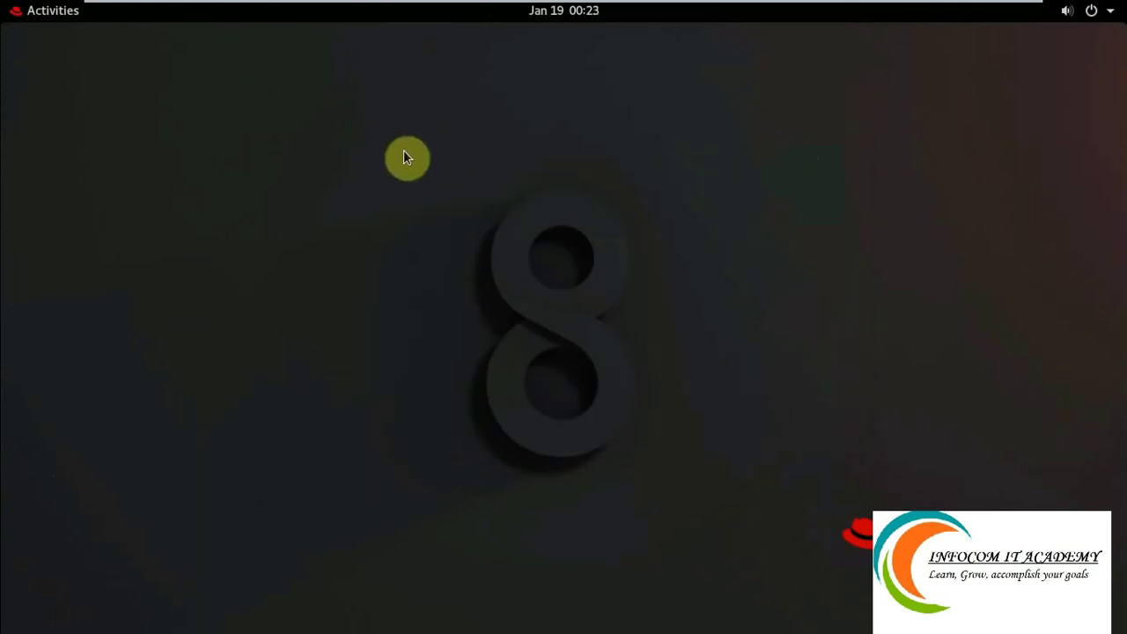
key(alt+F2)
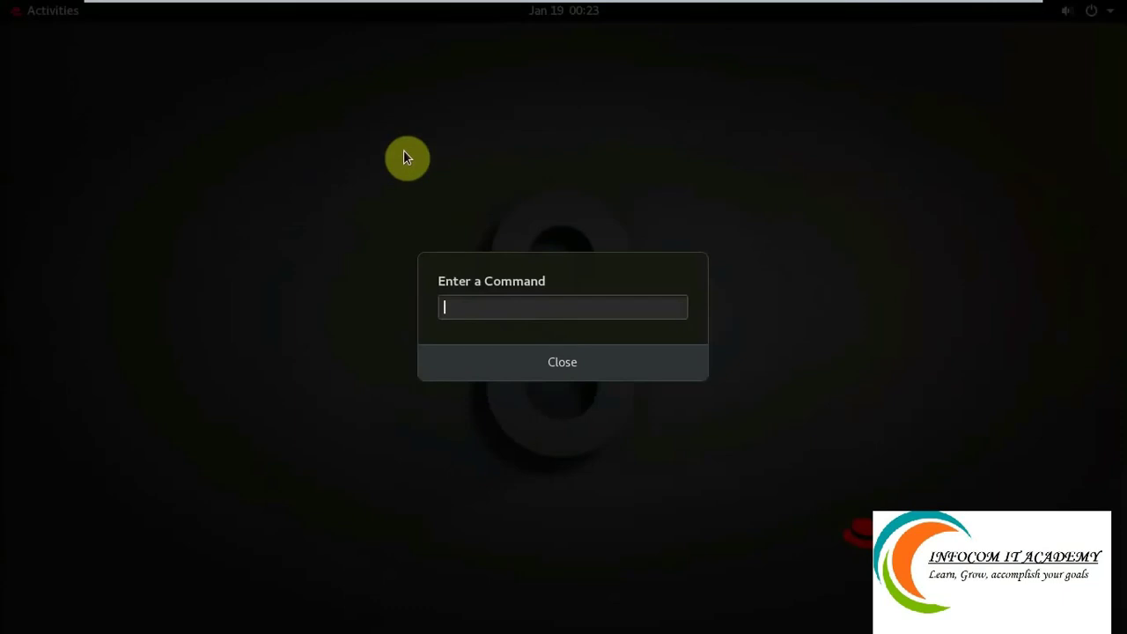
text(gnome-ter)
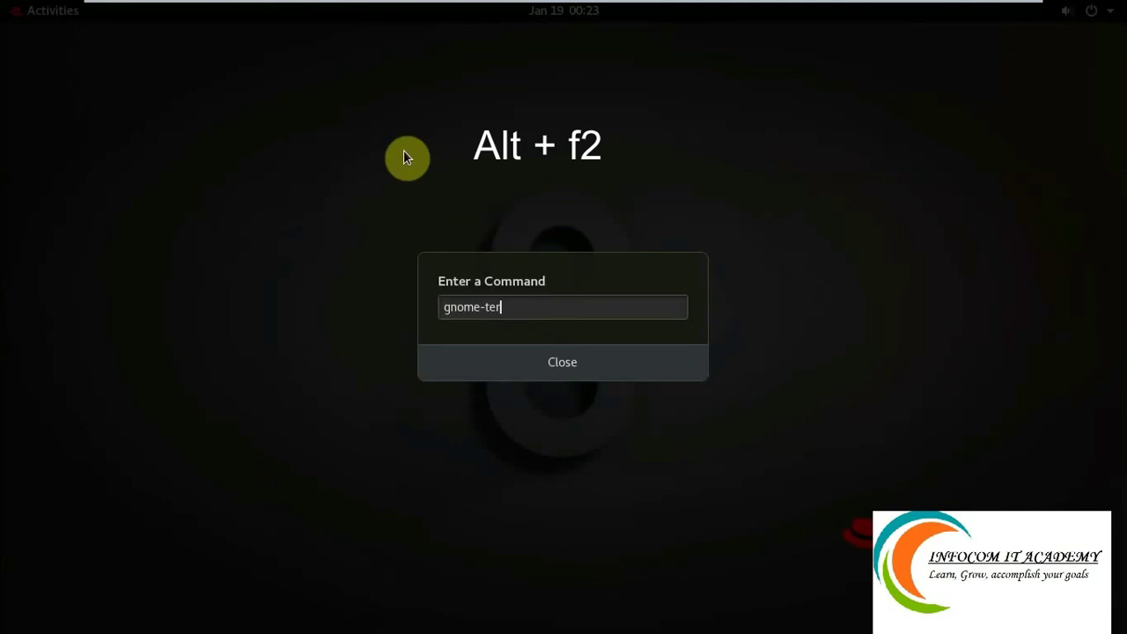
text(minal)
key(Return)
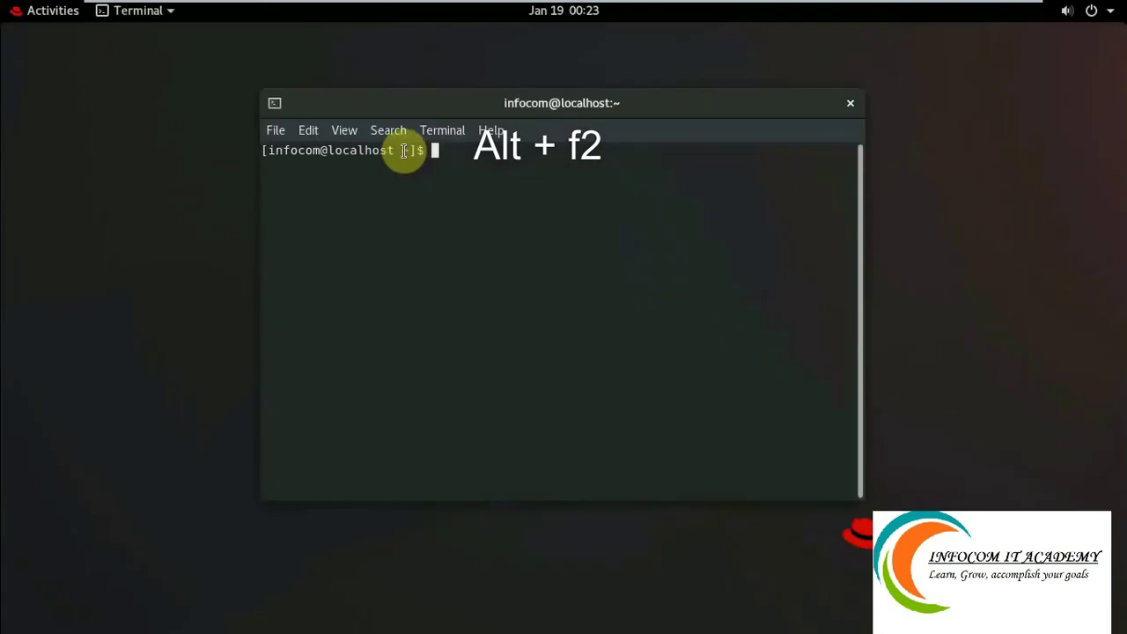